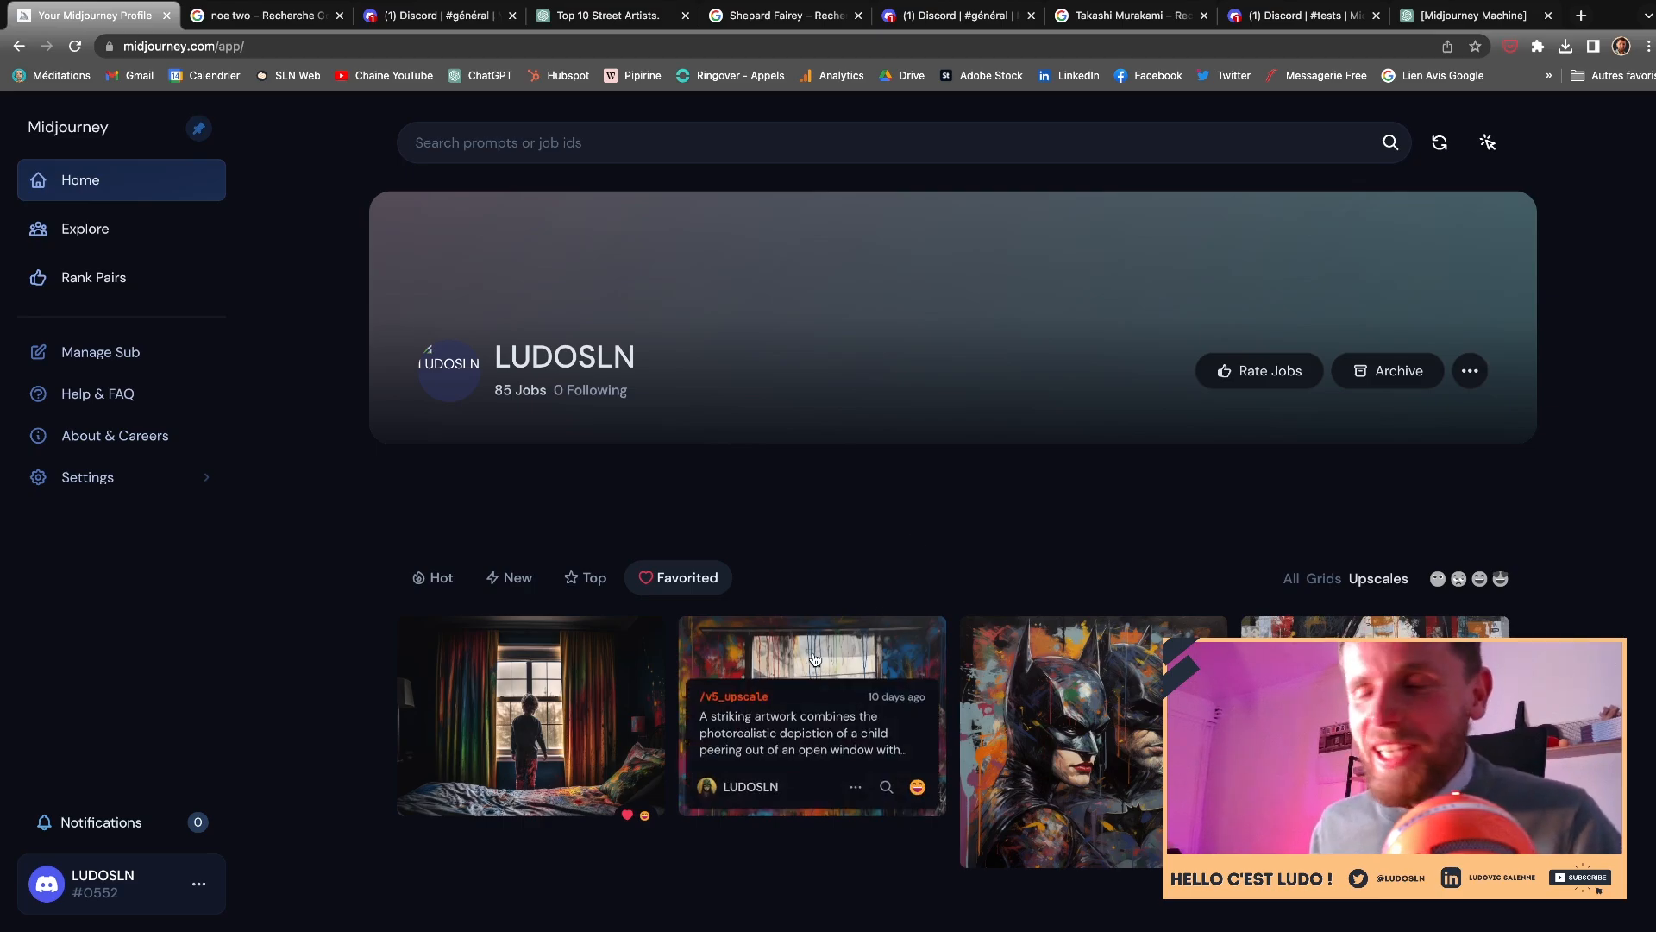
# - Open the fourth favorited upscale in the Midjourney gallery, examine its image and prompt text, and close it
pyautogui.click(1311, 639)
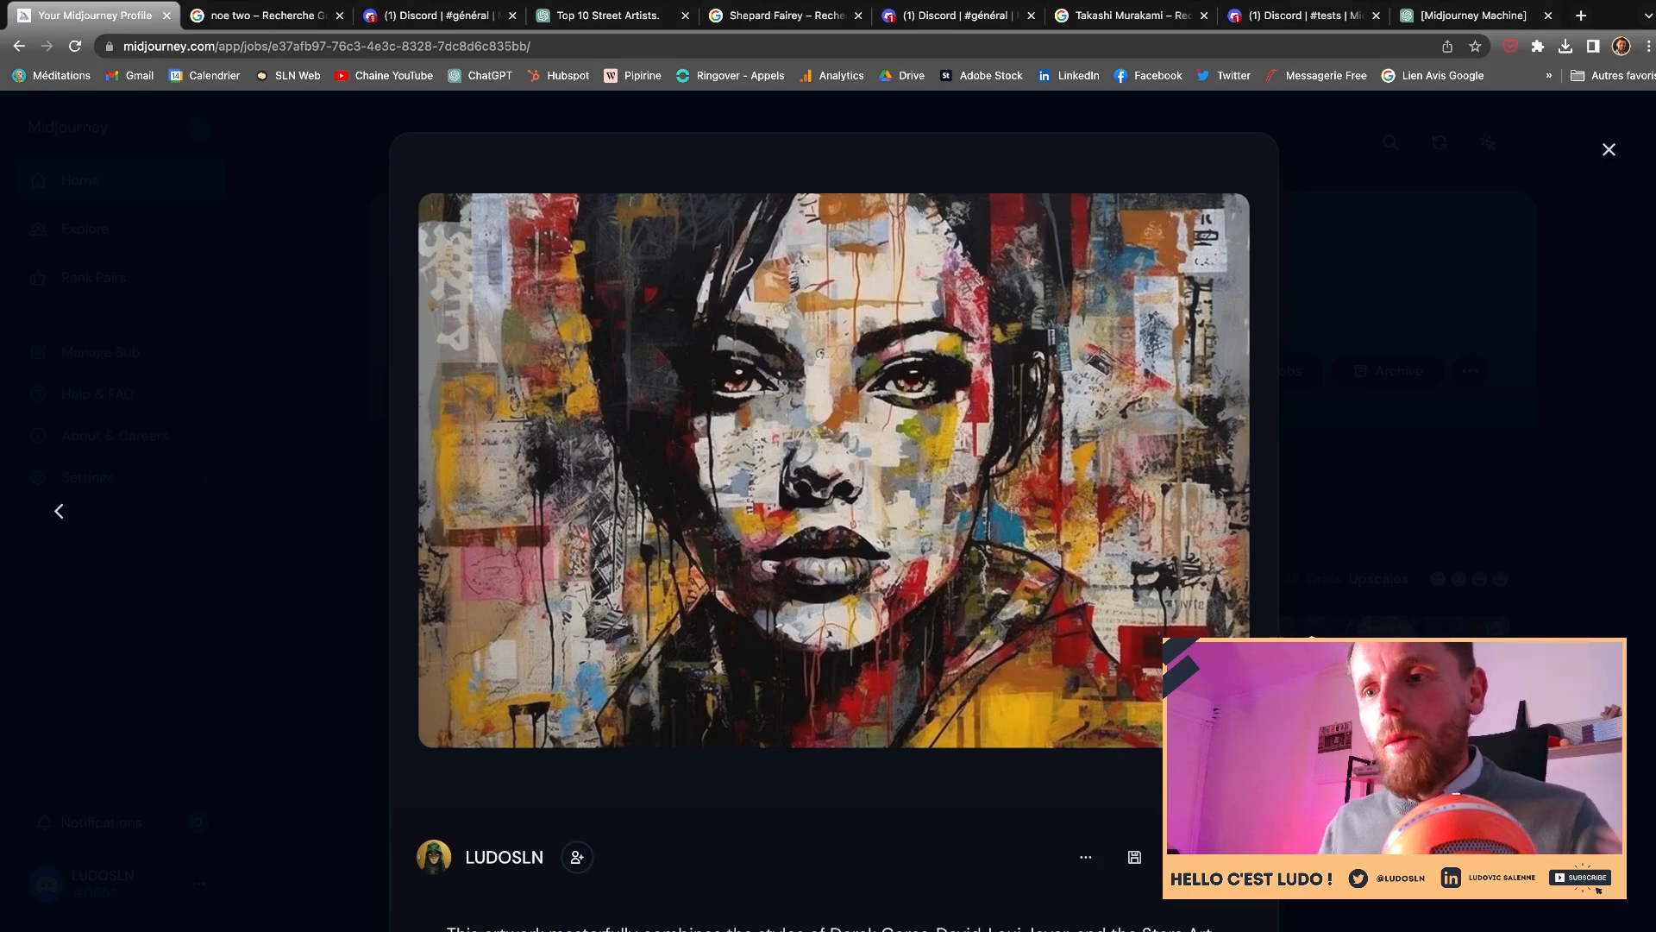
pyautogui.scroll(-2, 1072, 795)
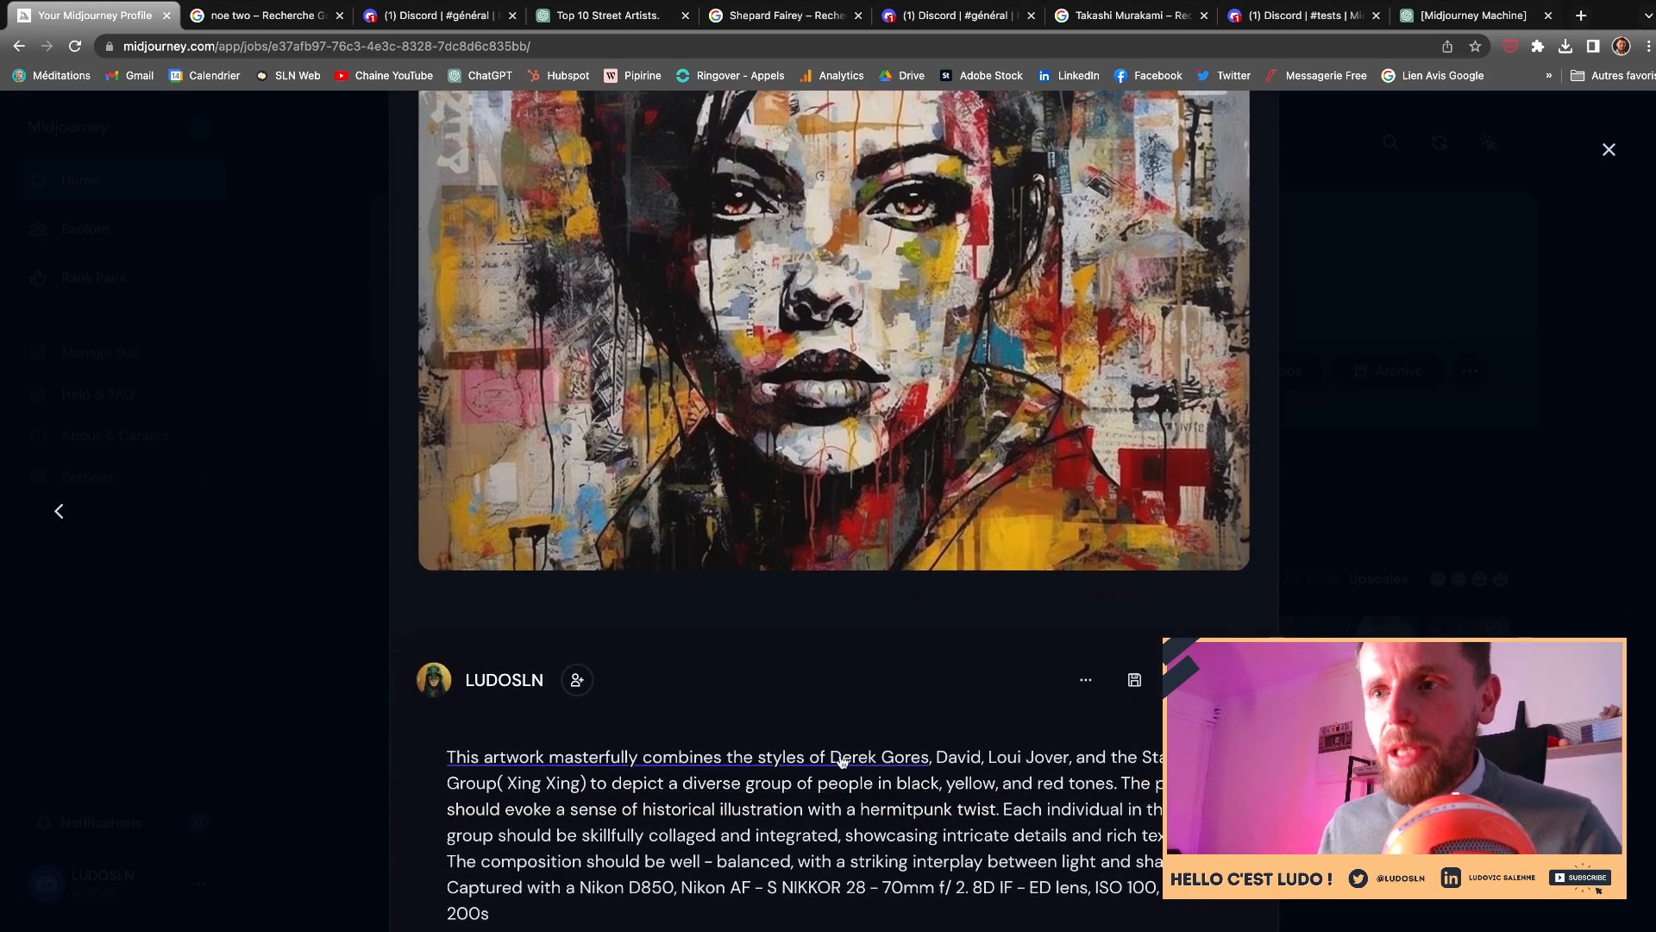
pyautogui.scroll(2, 1255, 506)
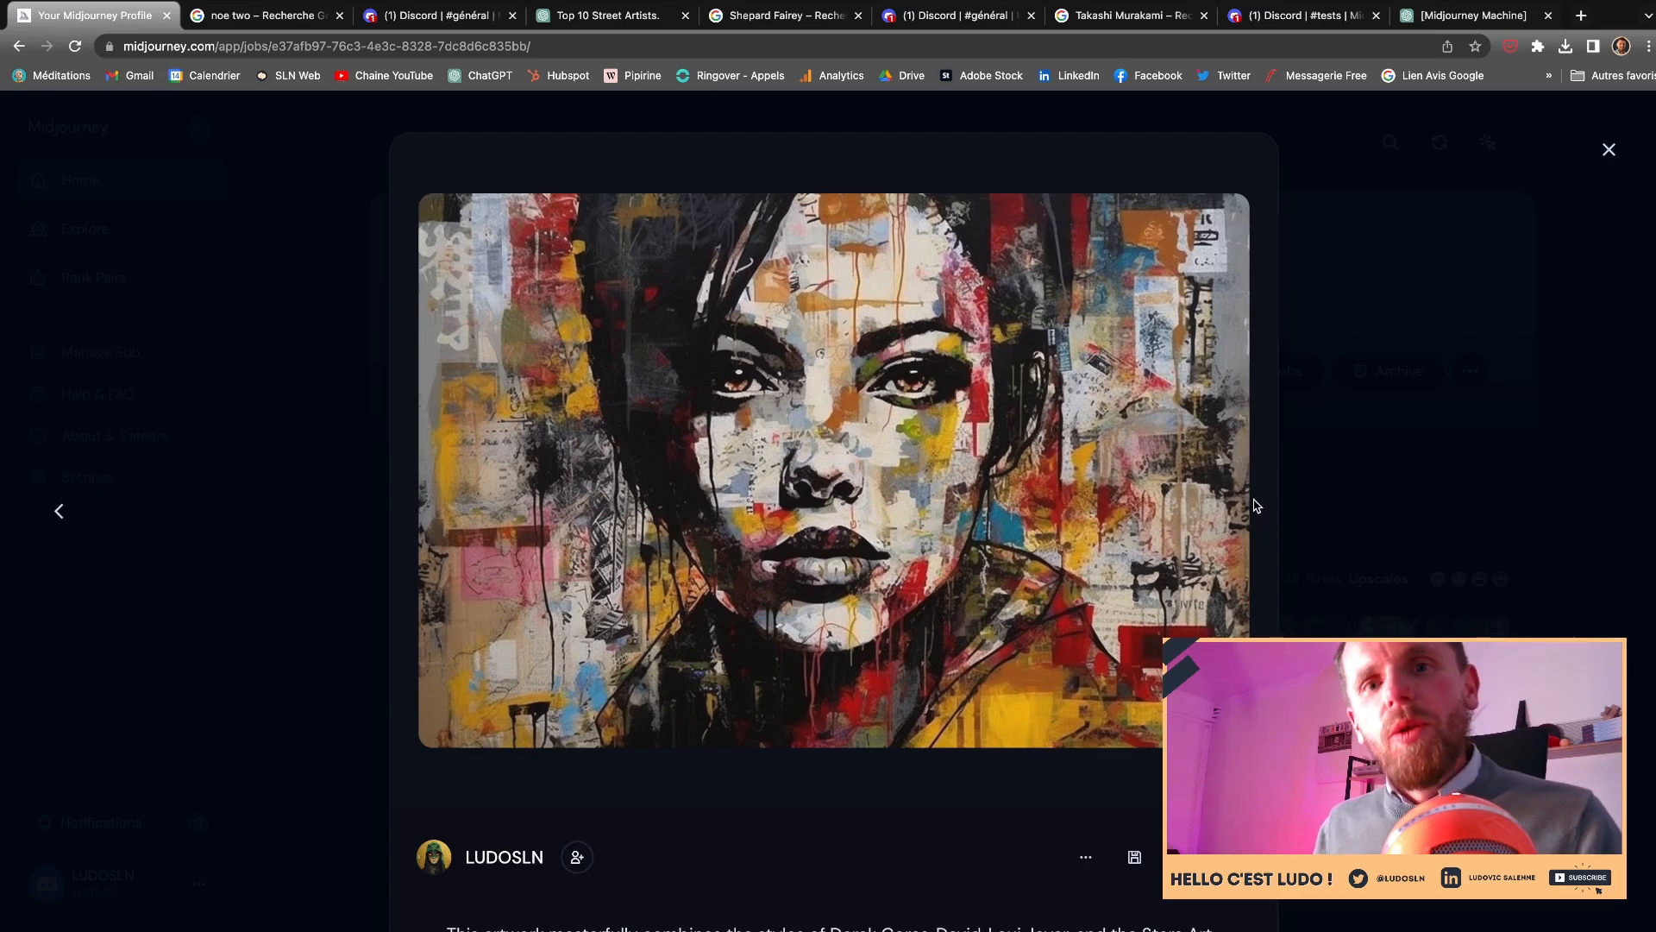
pyautogui.click(1313, 507)
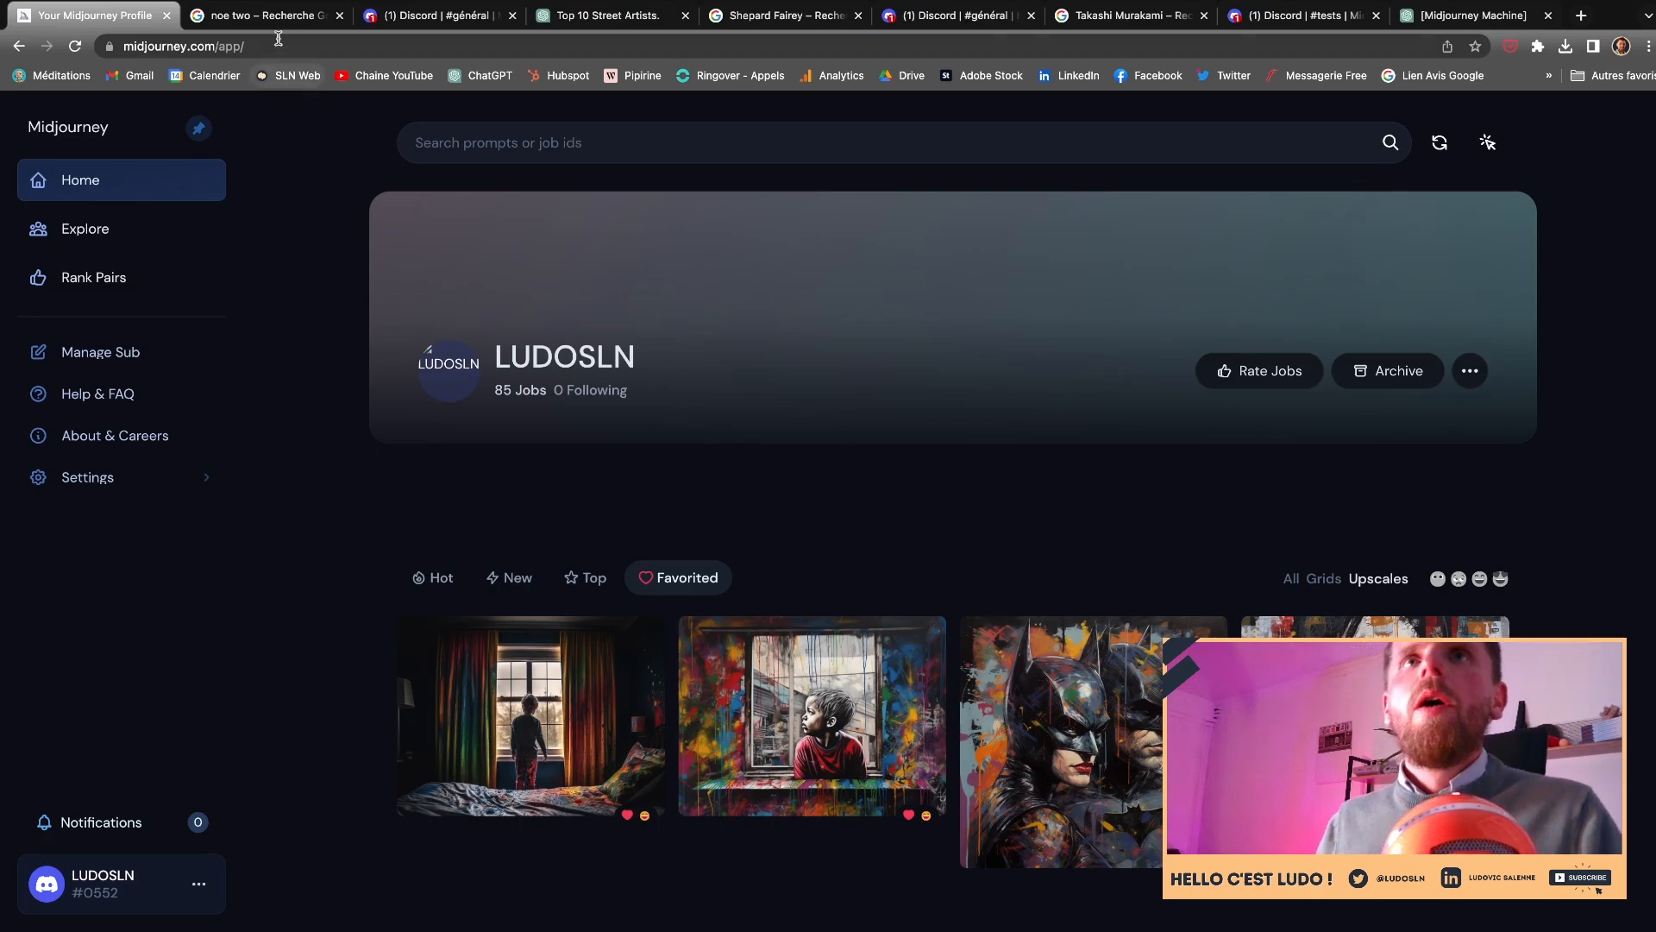
# - Switch to the Google Images results for "noe two" and examine the selected portrait in the preview
pyautogui.click(263, 16)
pyautogui.scroll(2, 419, 216)
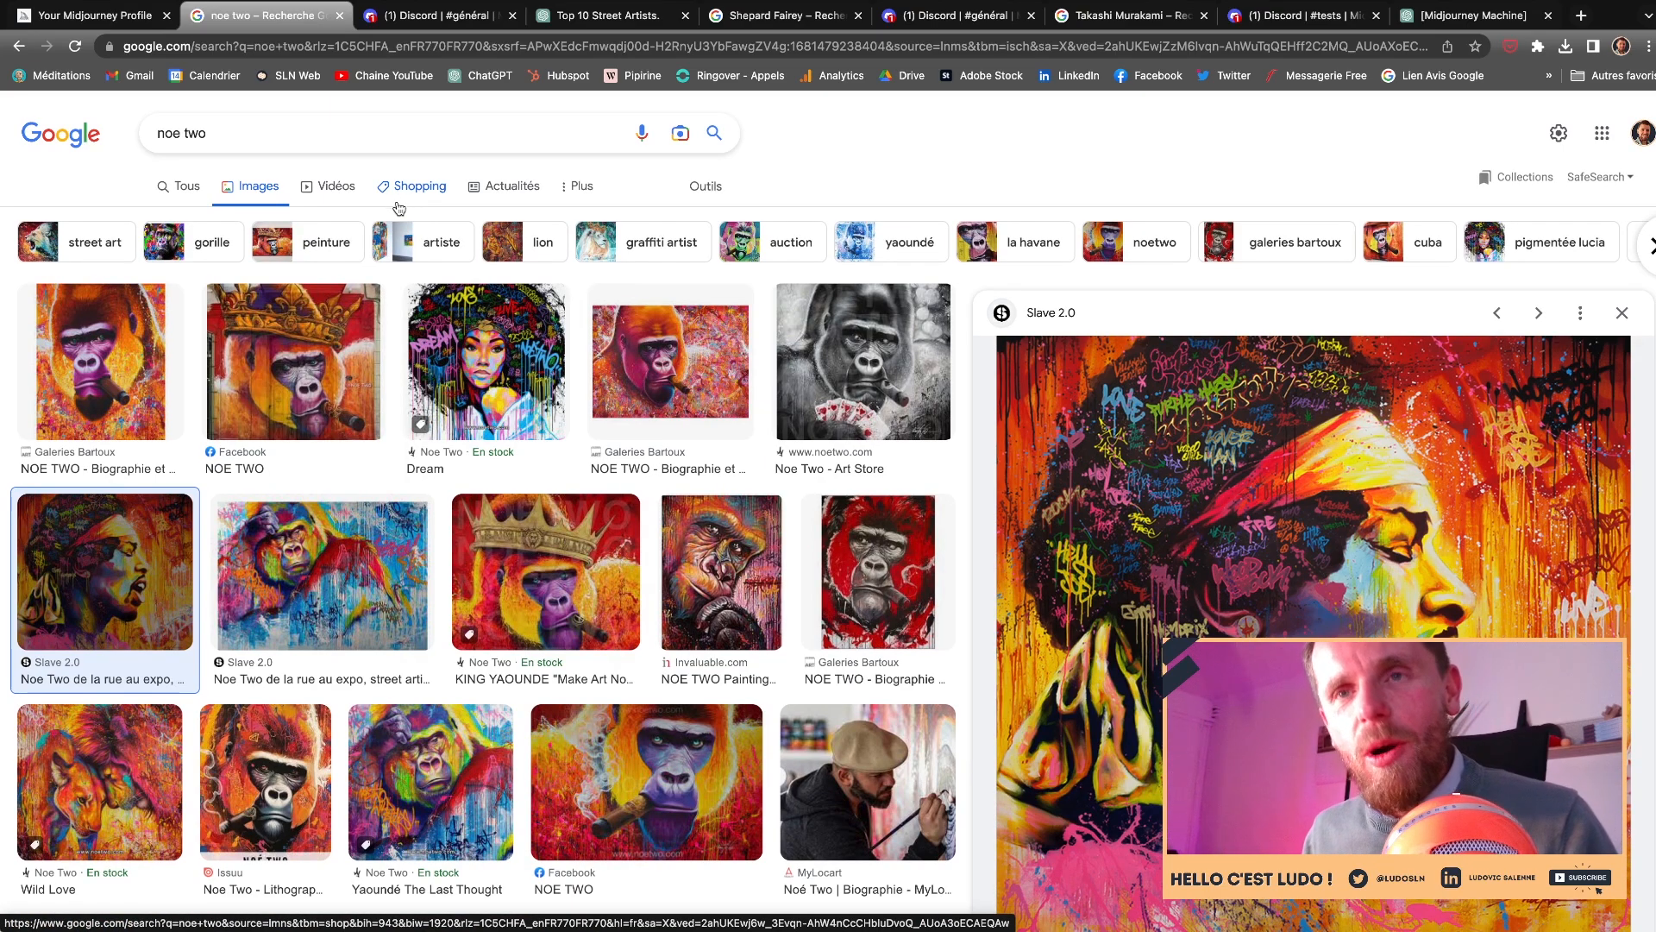
pyautogui.scroll(-1, 585, 386)
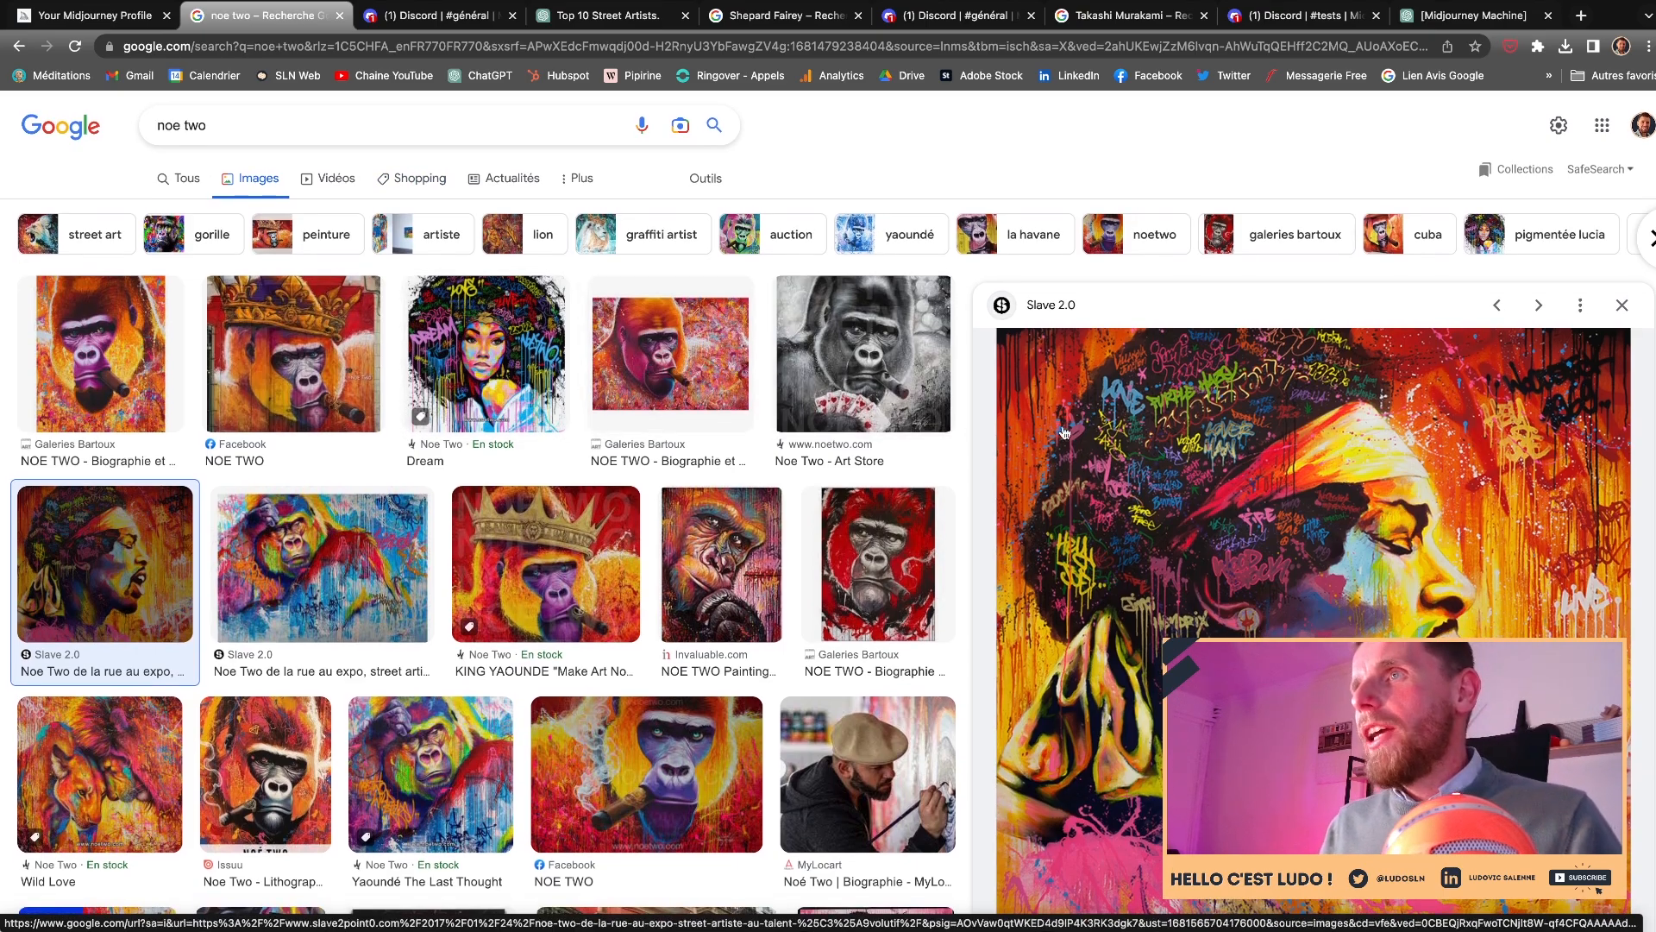
pyautogui.scroll(-3, 1065, 433)
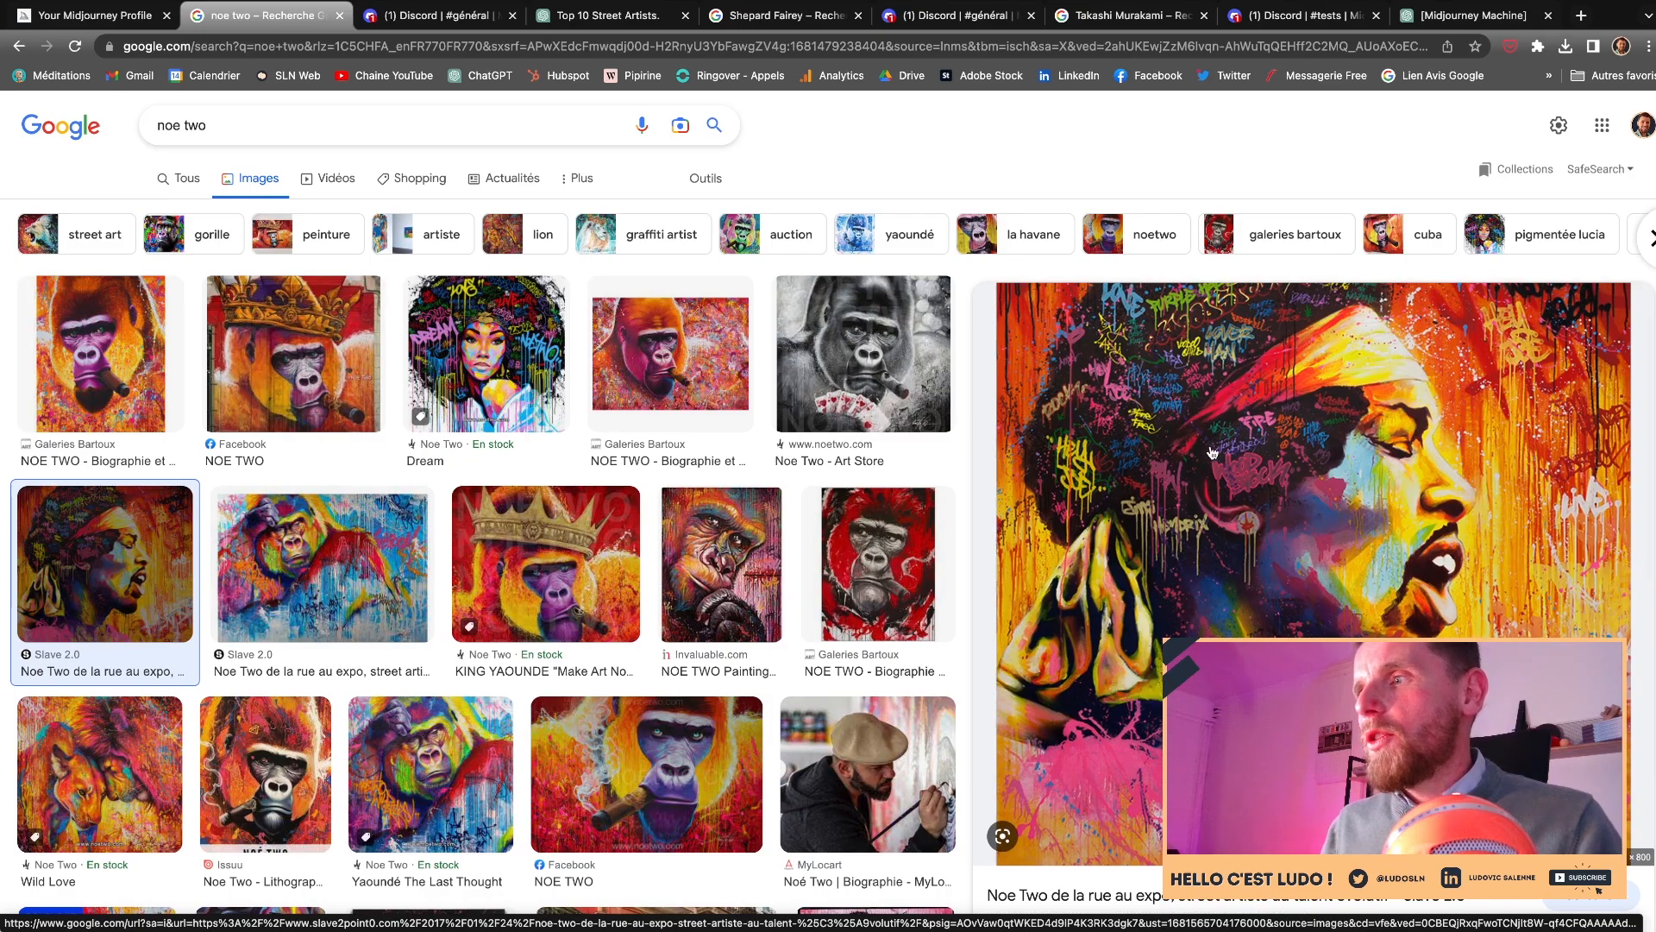
pyautogui.scroll(1, 1216, 453)
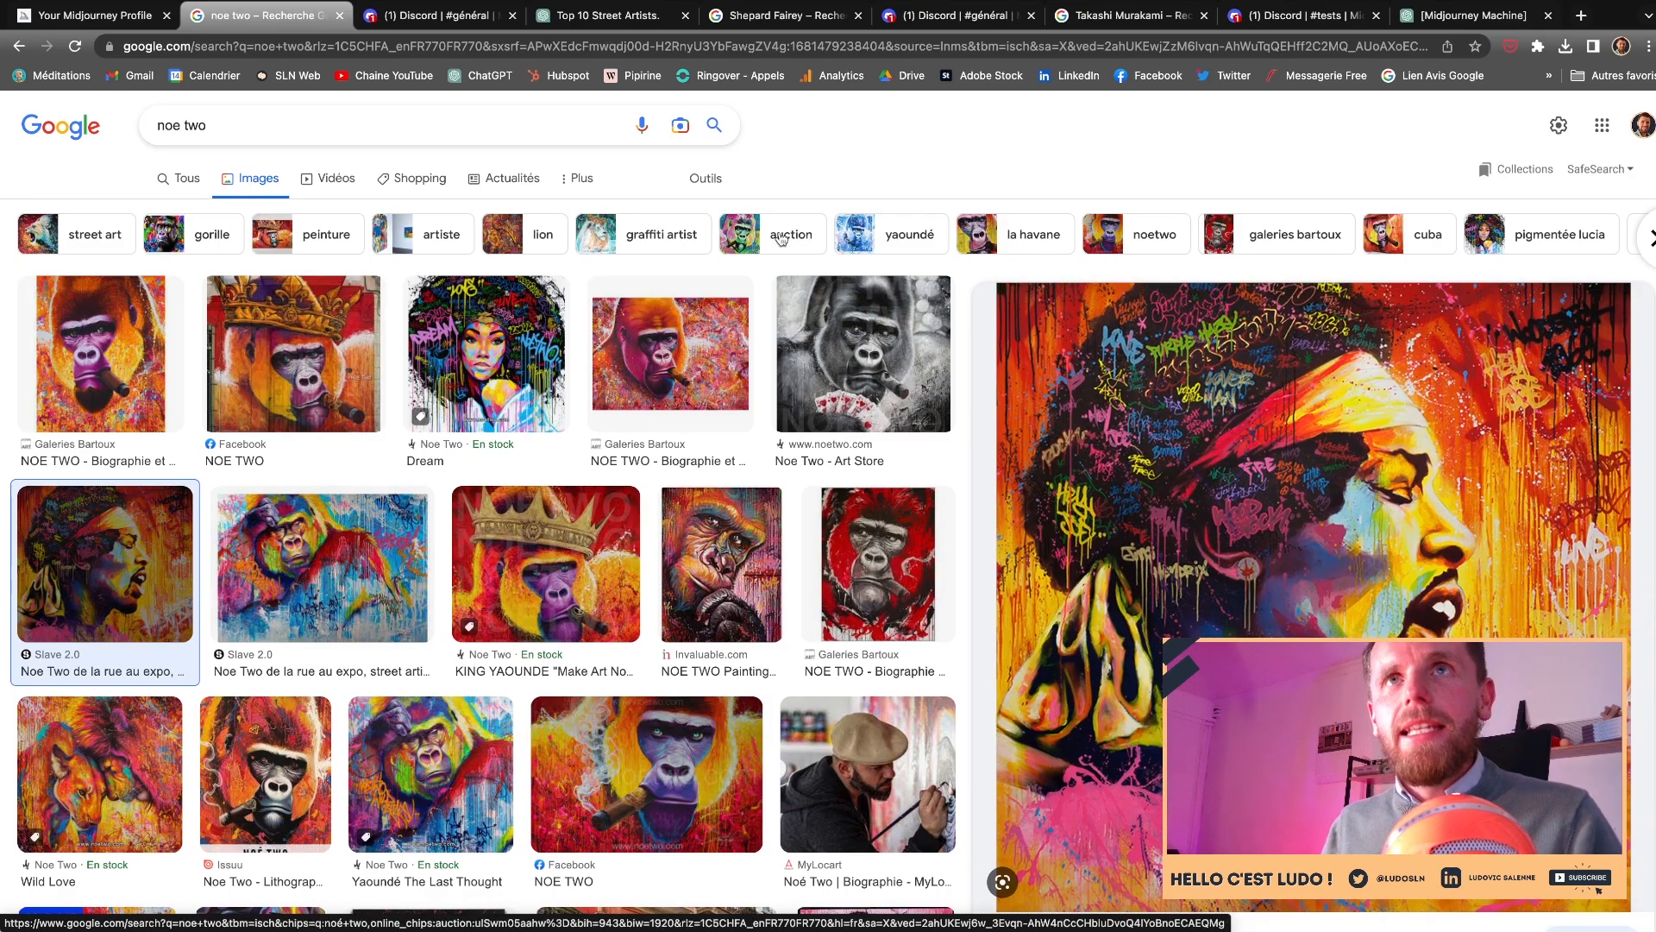
# - In the Discord général channel, run the /describe command on the image Noe Two Exemple 1.jpeg
pyautogui.click(426, 17)
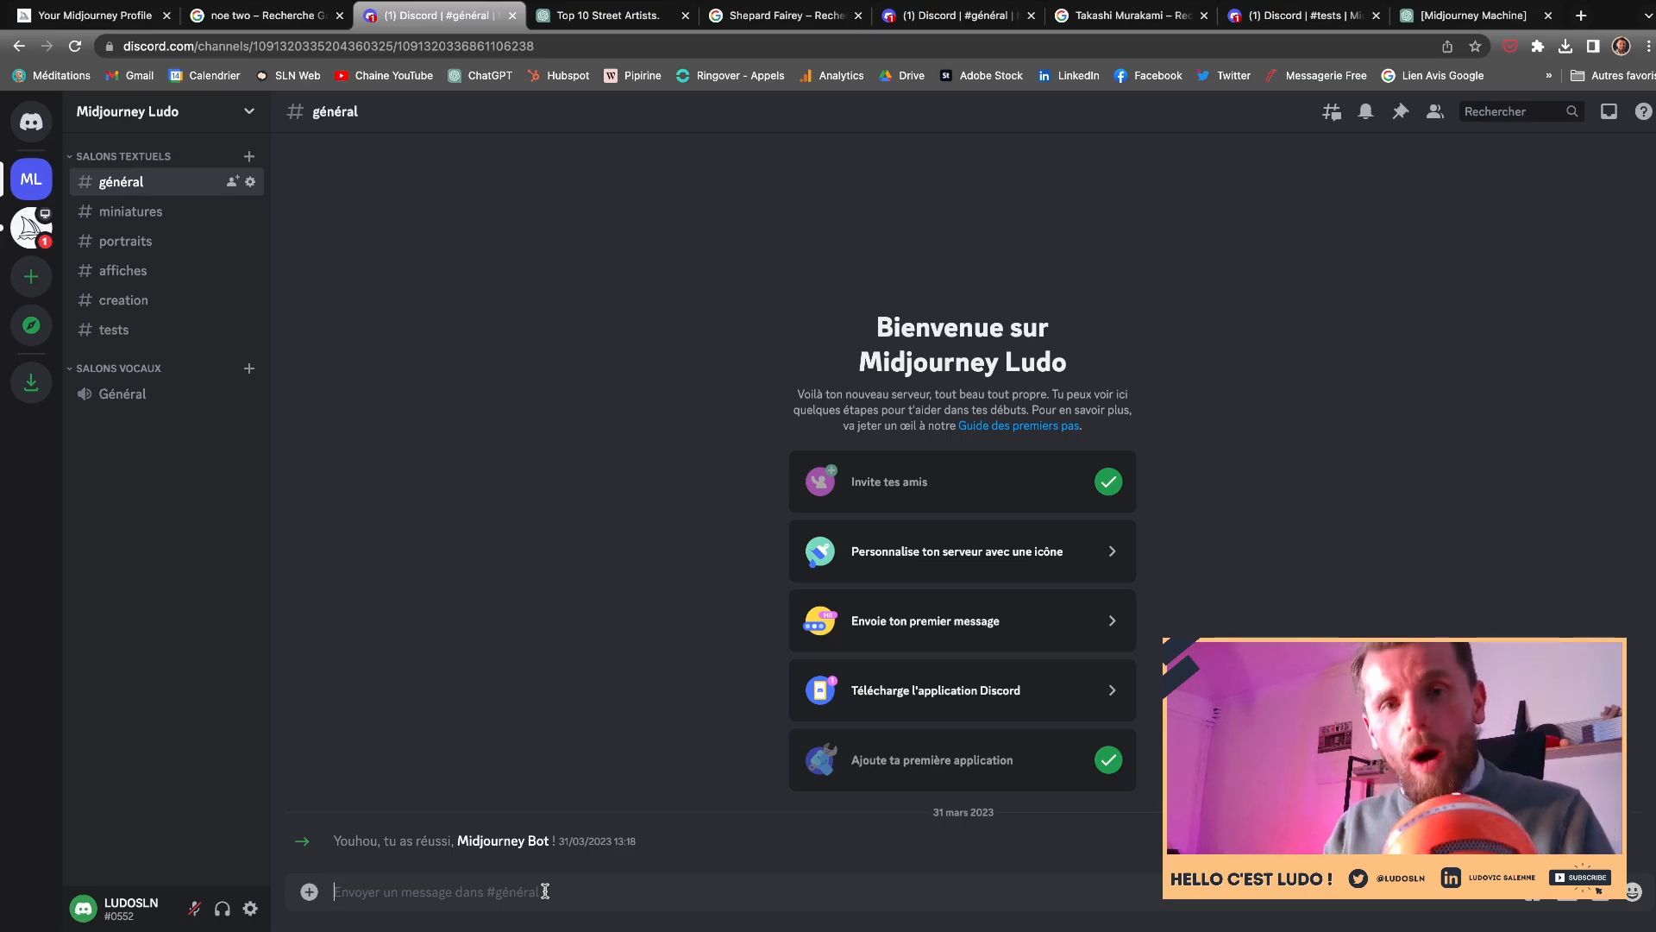
pyautogui.write('/des')
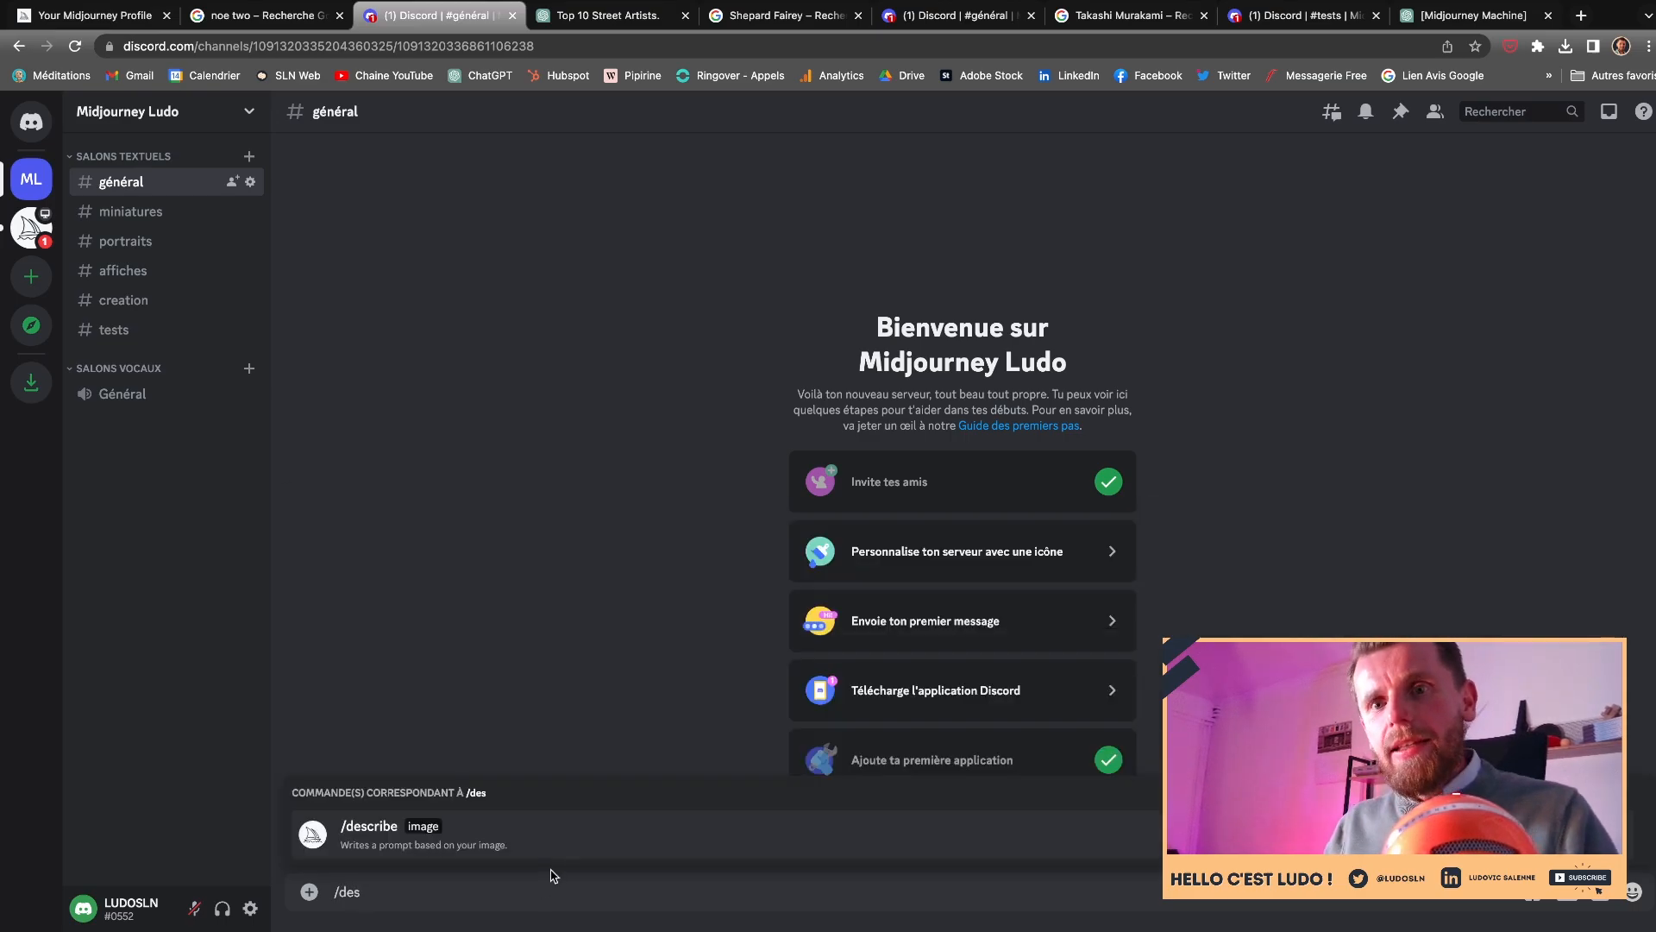
pyautogui.click(507, 839)
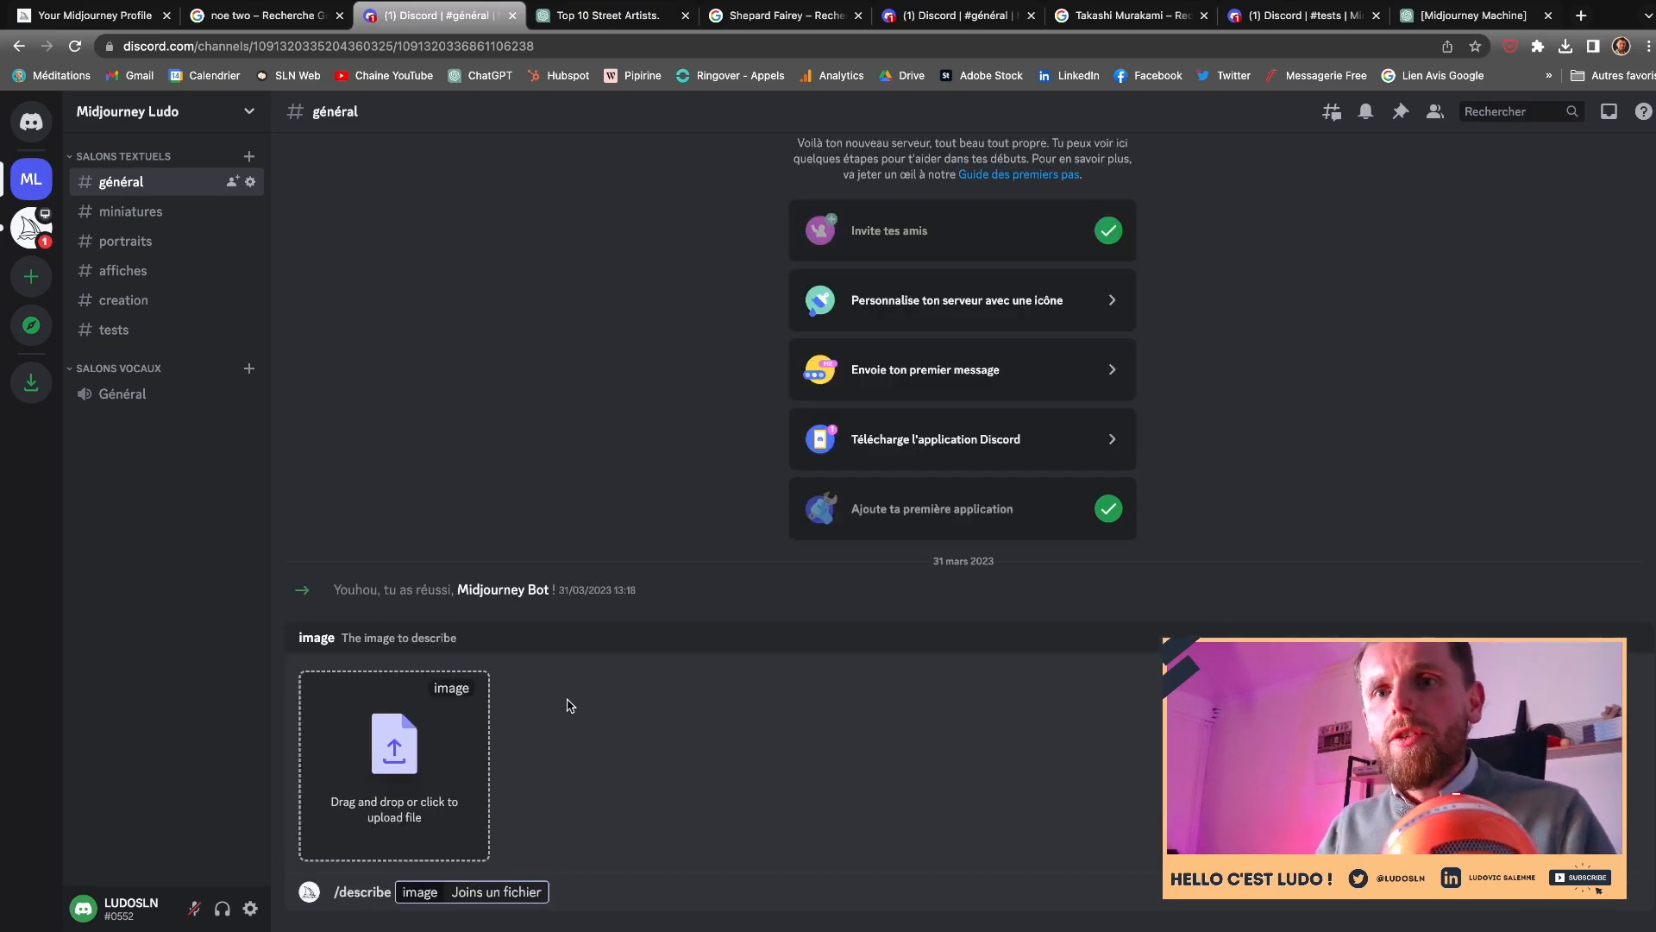
pyautogui.click(404, 742)
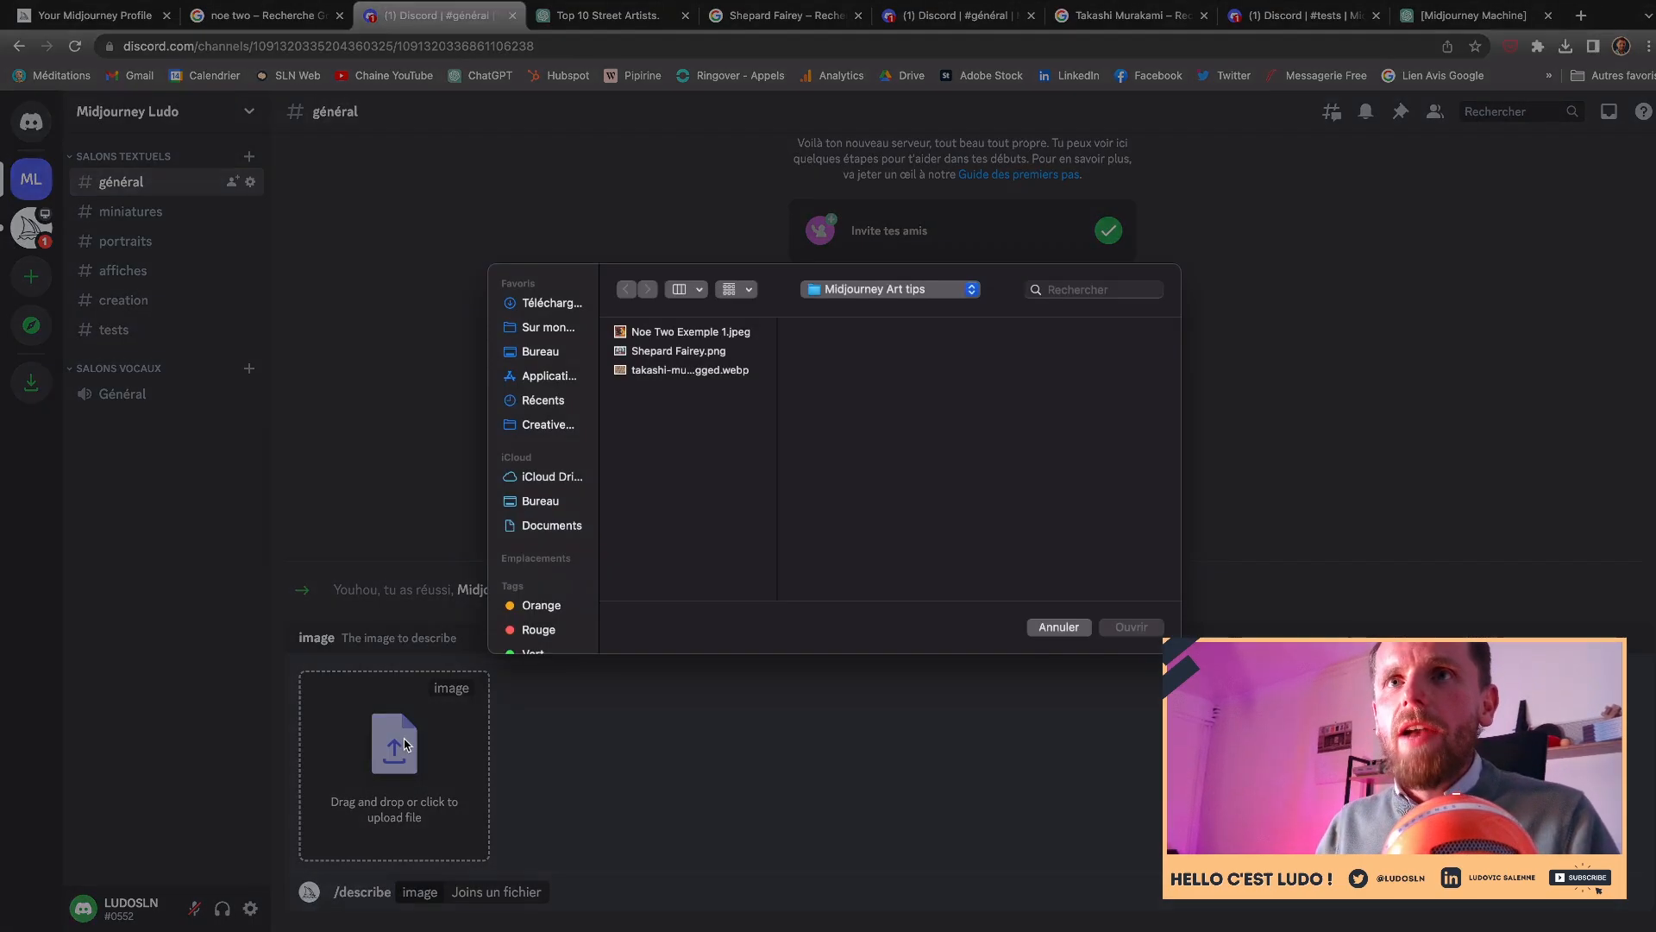
pyautogui.click(689, 336)
pyautogui.click(1130, 632)
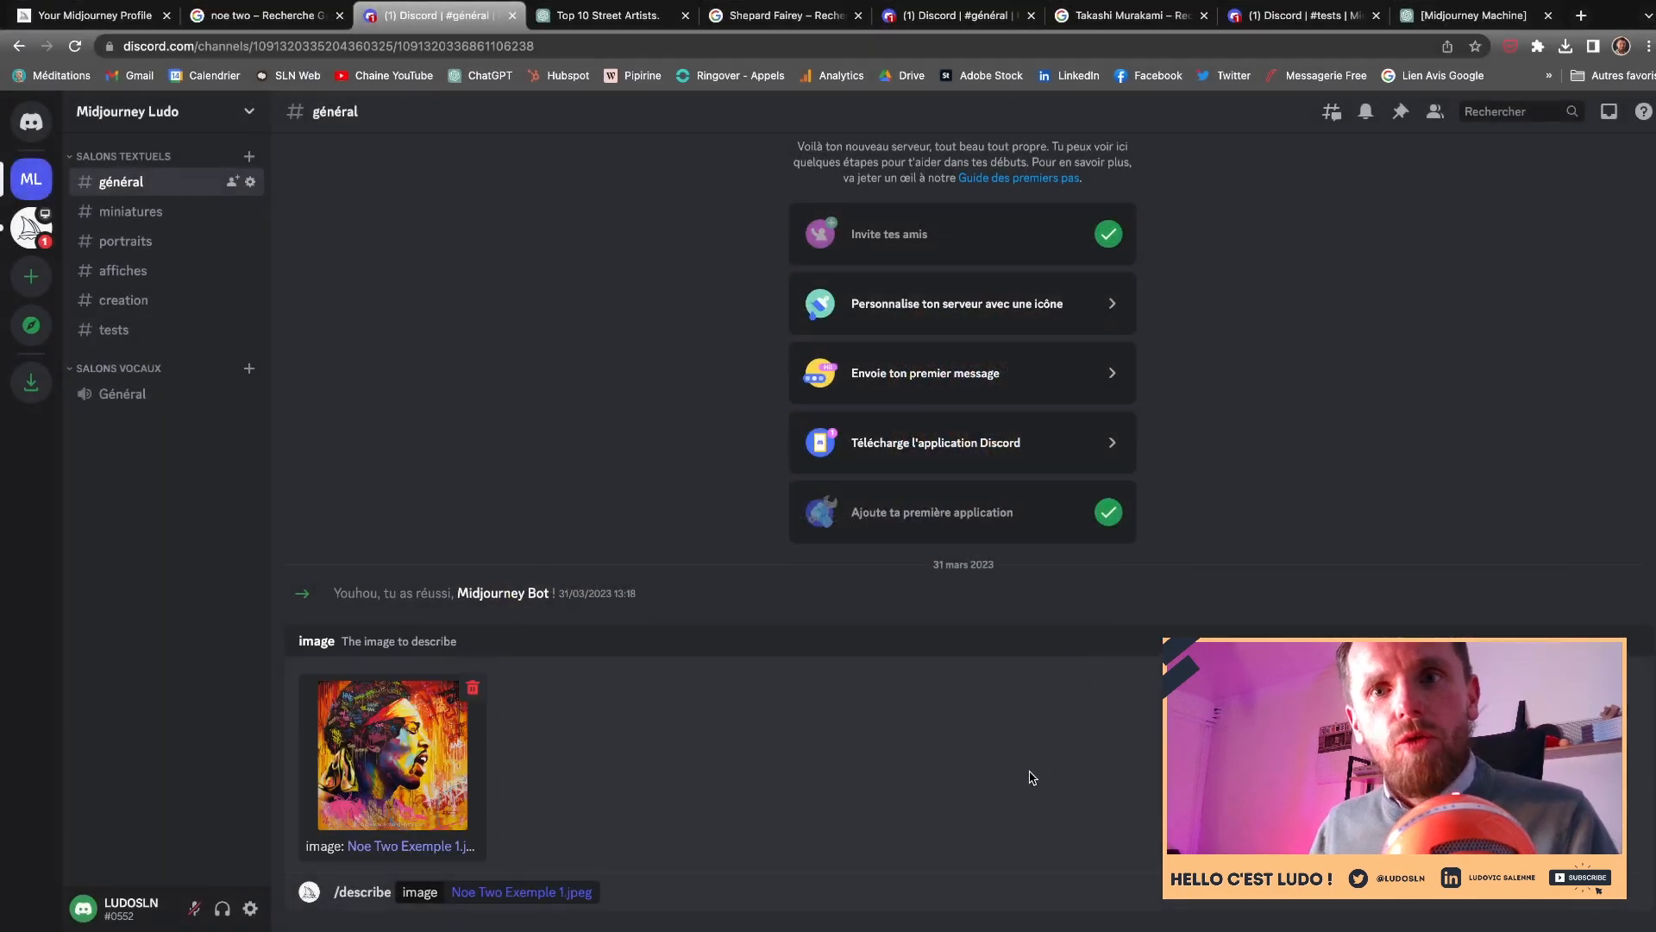
pyautogui.press('Return')
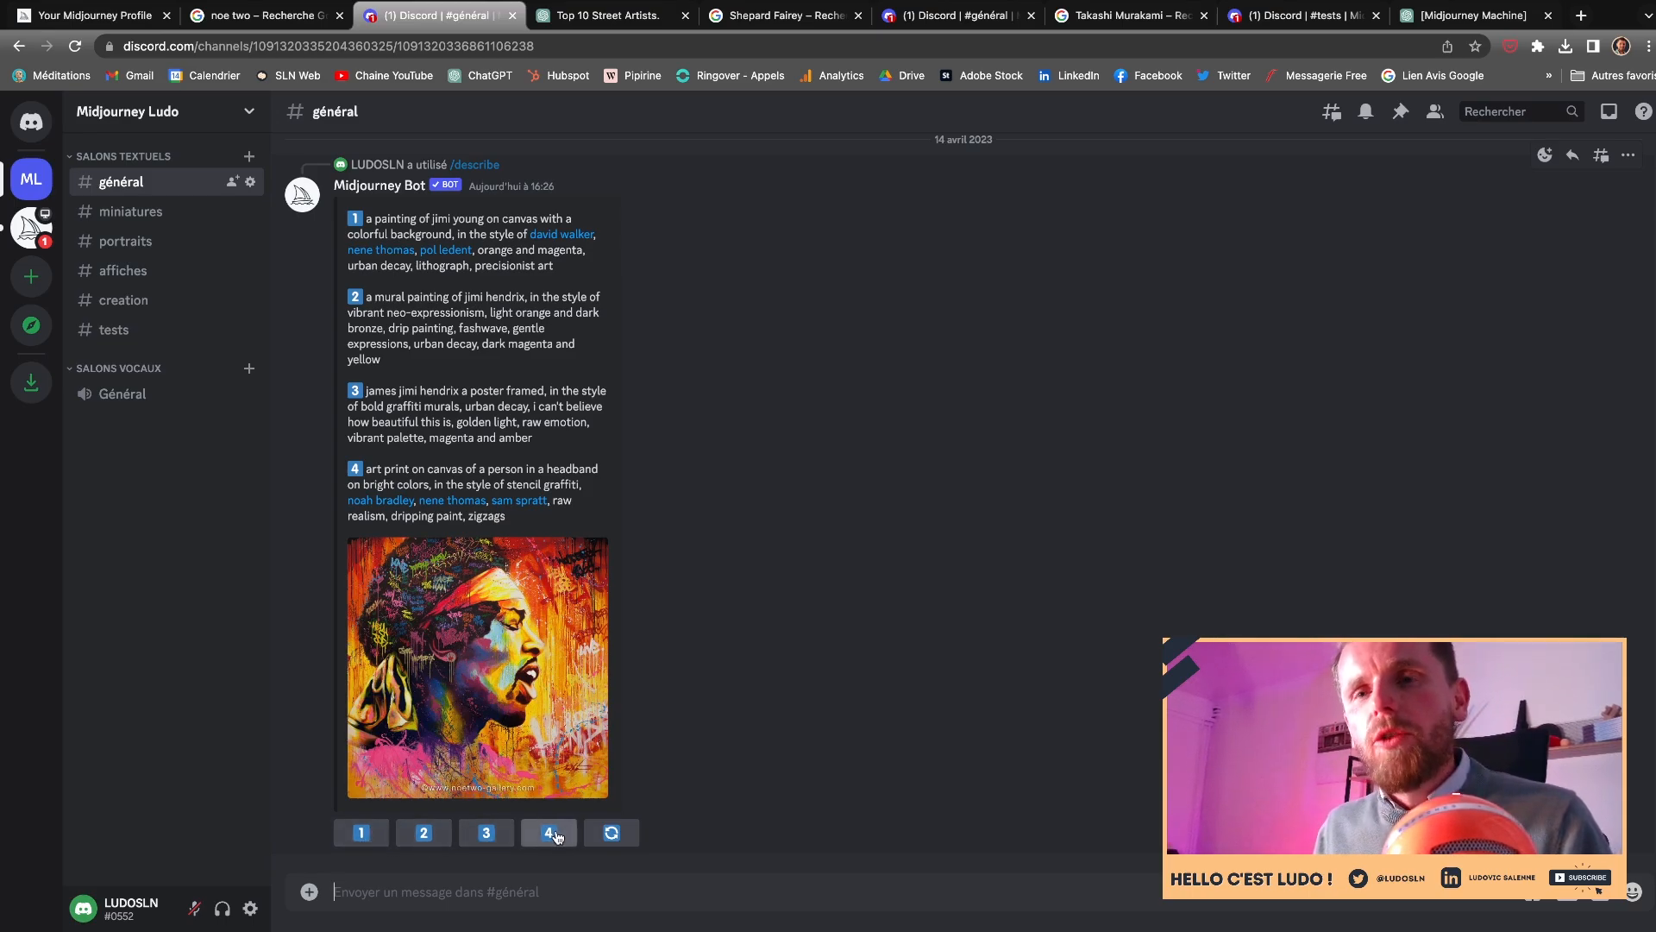
# - Generate images from the first described prompt without editing it, and view the resulting grid enlarged
pyautogui.click(360, 833)
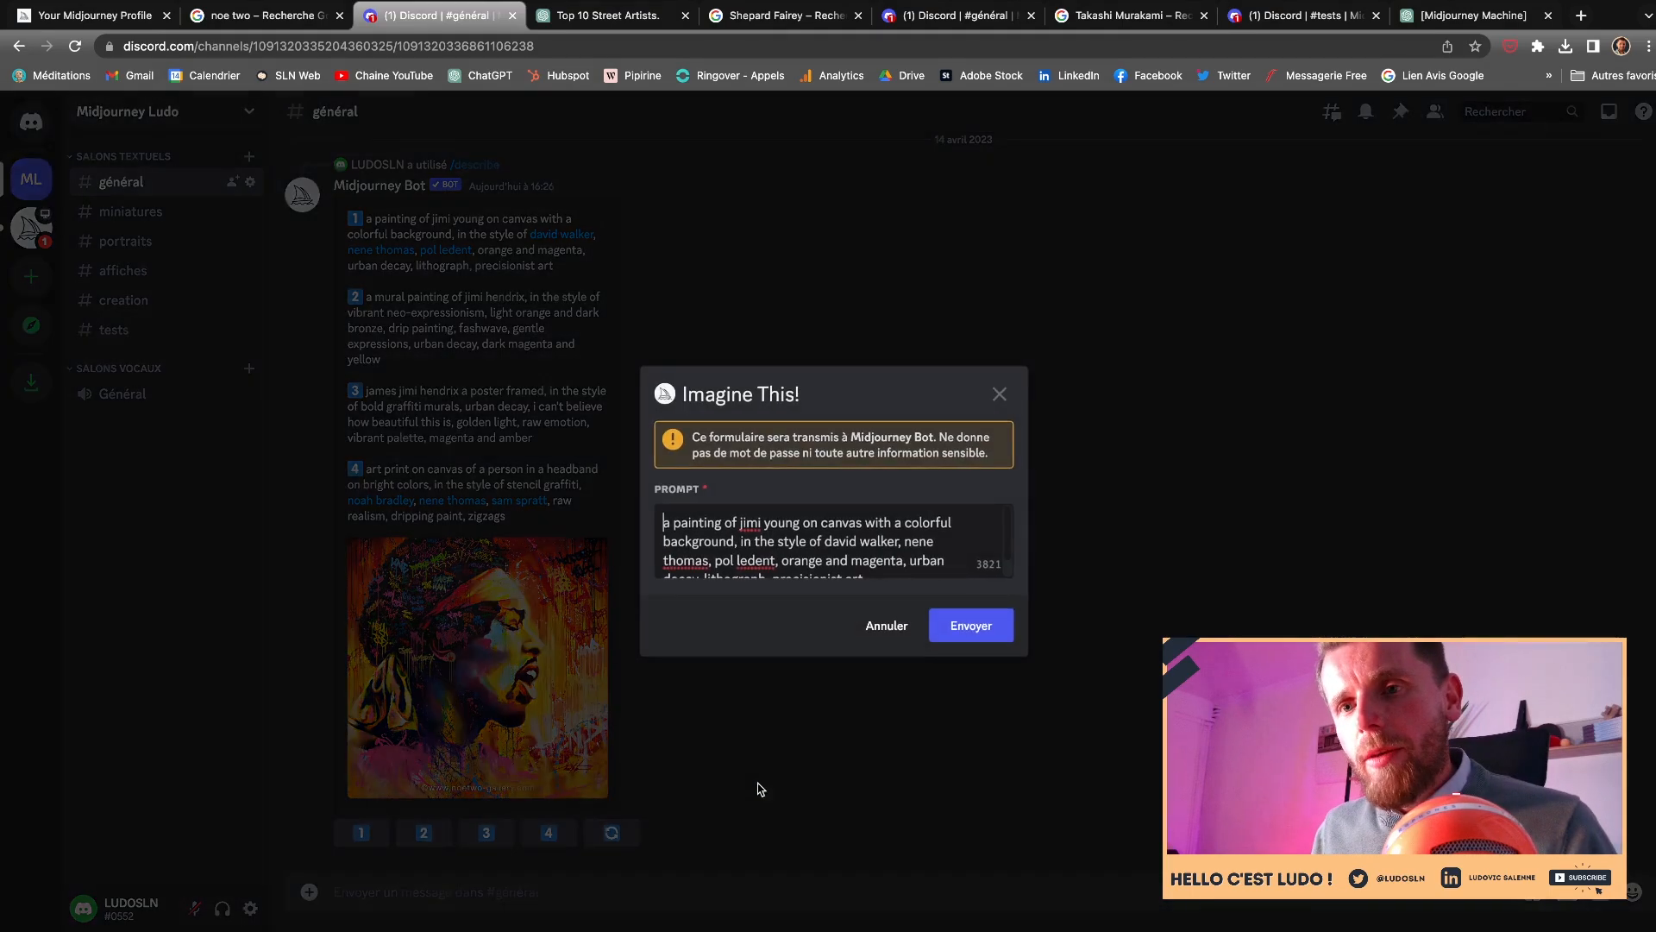
pyautogui.click(972, 625)
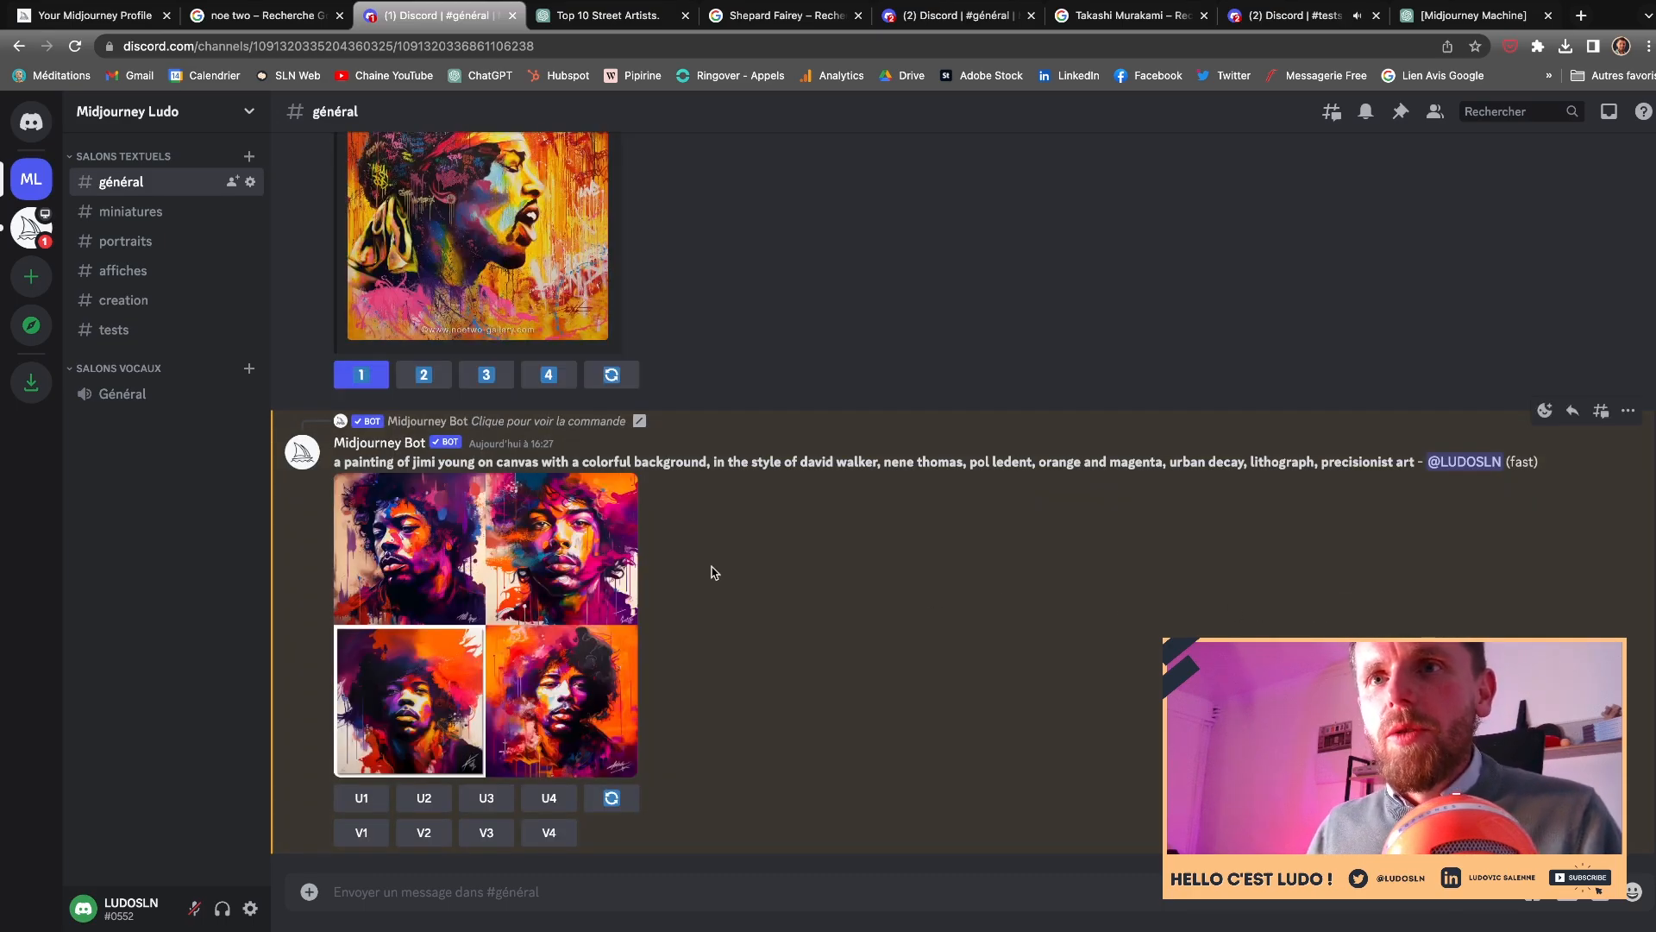
pyautogui.click(558, 562)
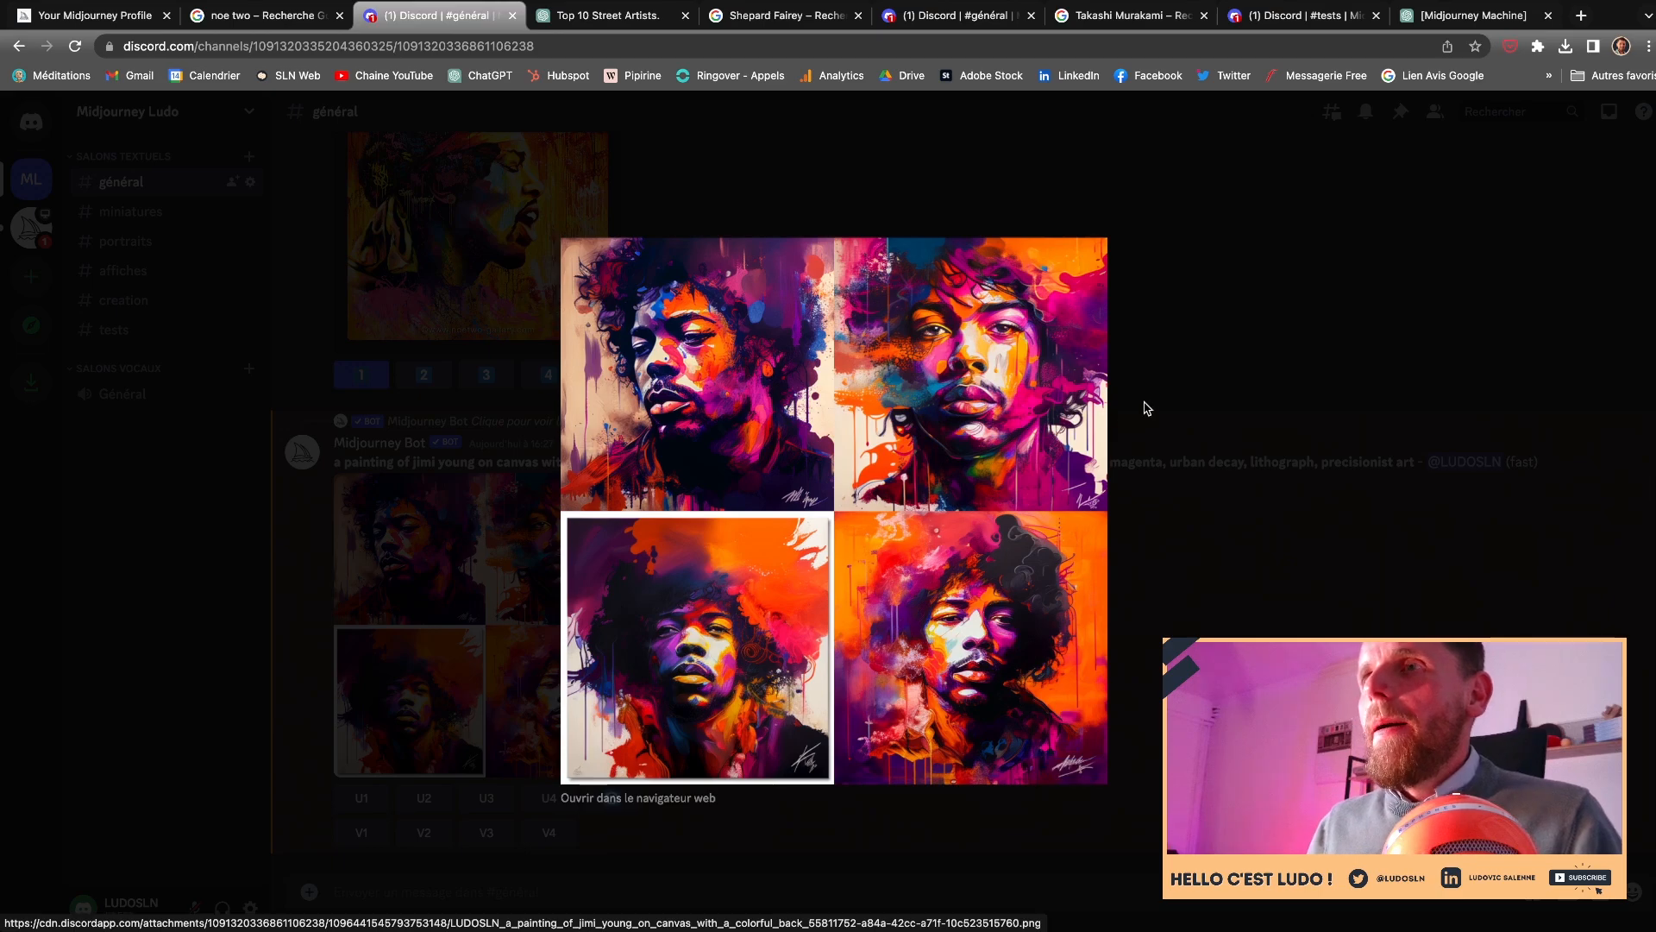
pyautogui.click(1195, 403)
# - Compare the generated grid with the reference image and upscale its first image
pyautogui.scroll(2, 379, 224)
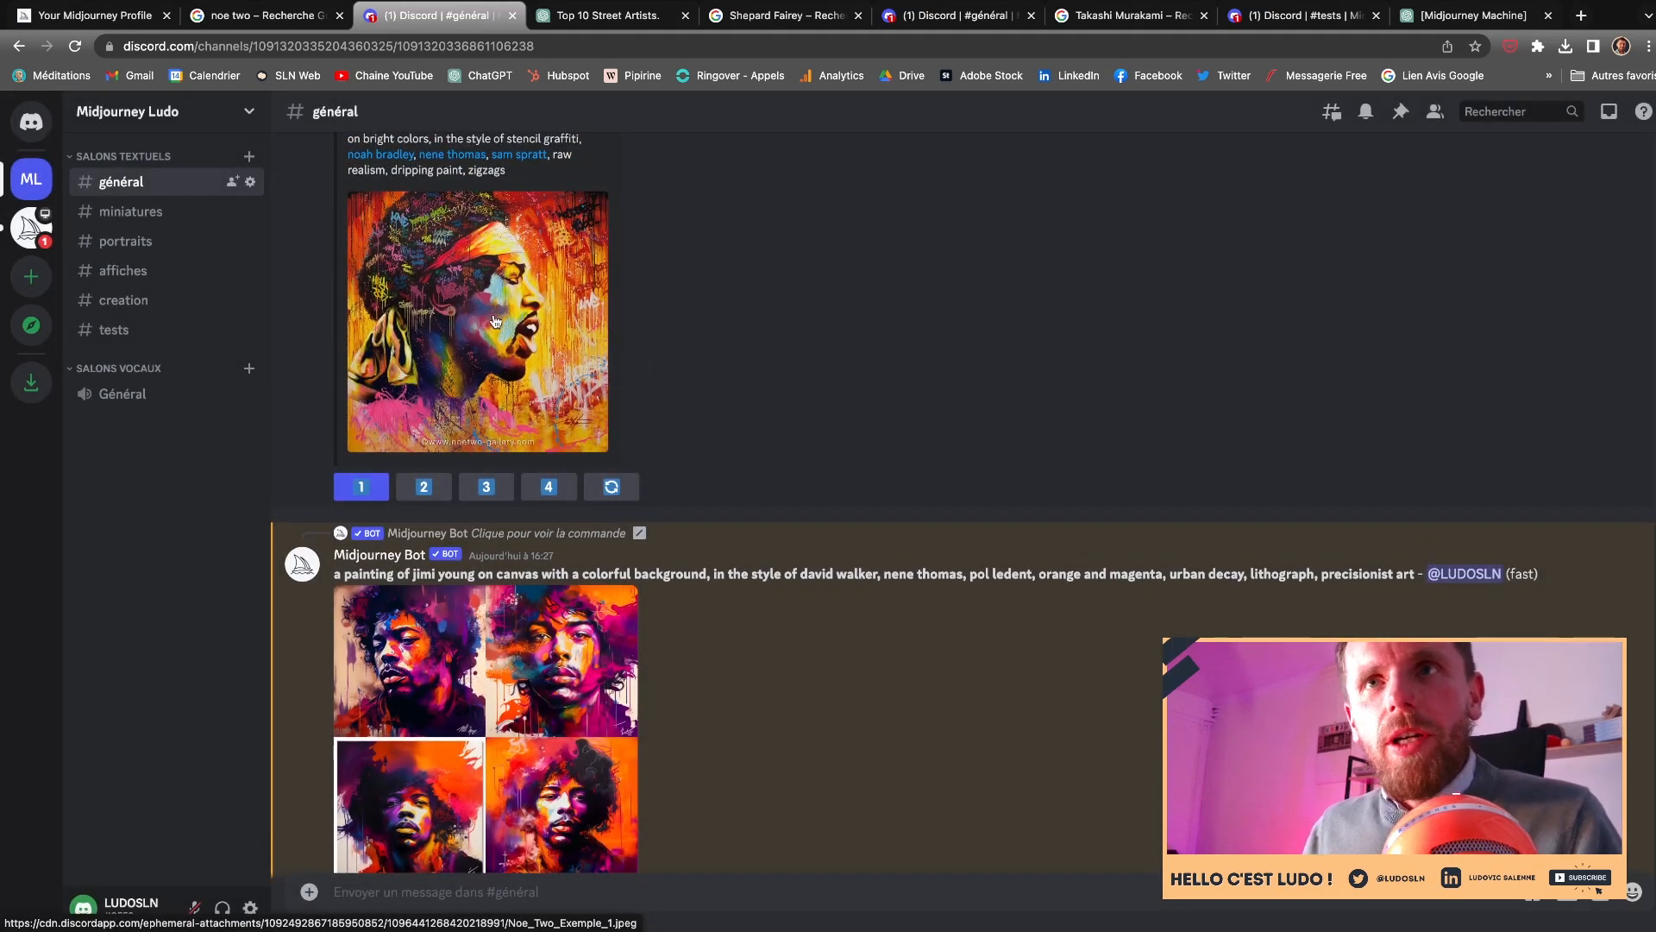
pyautogui.scroll(-1, 578, 293)
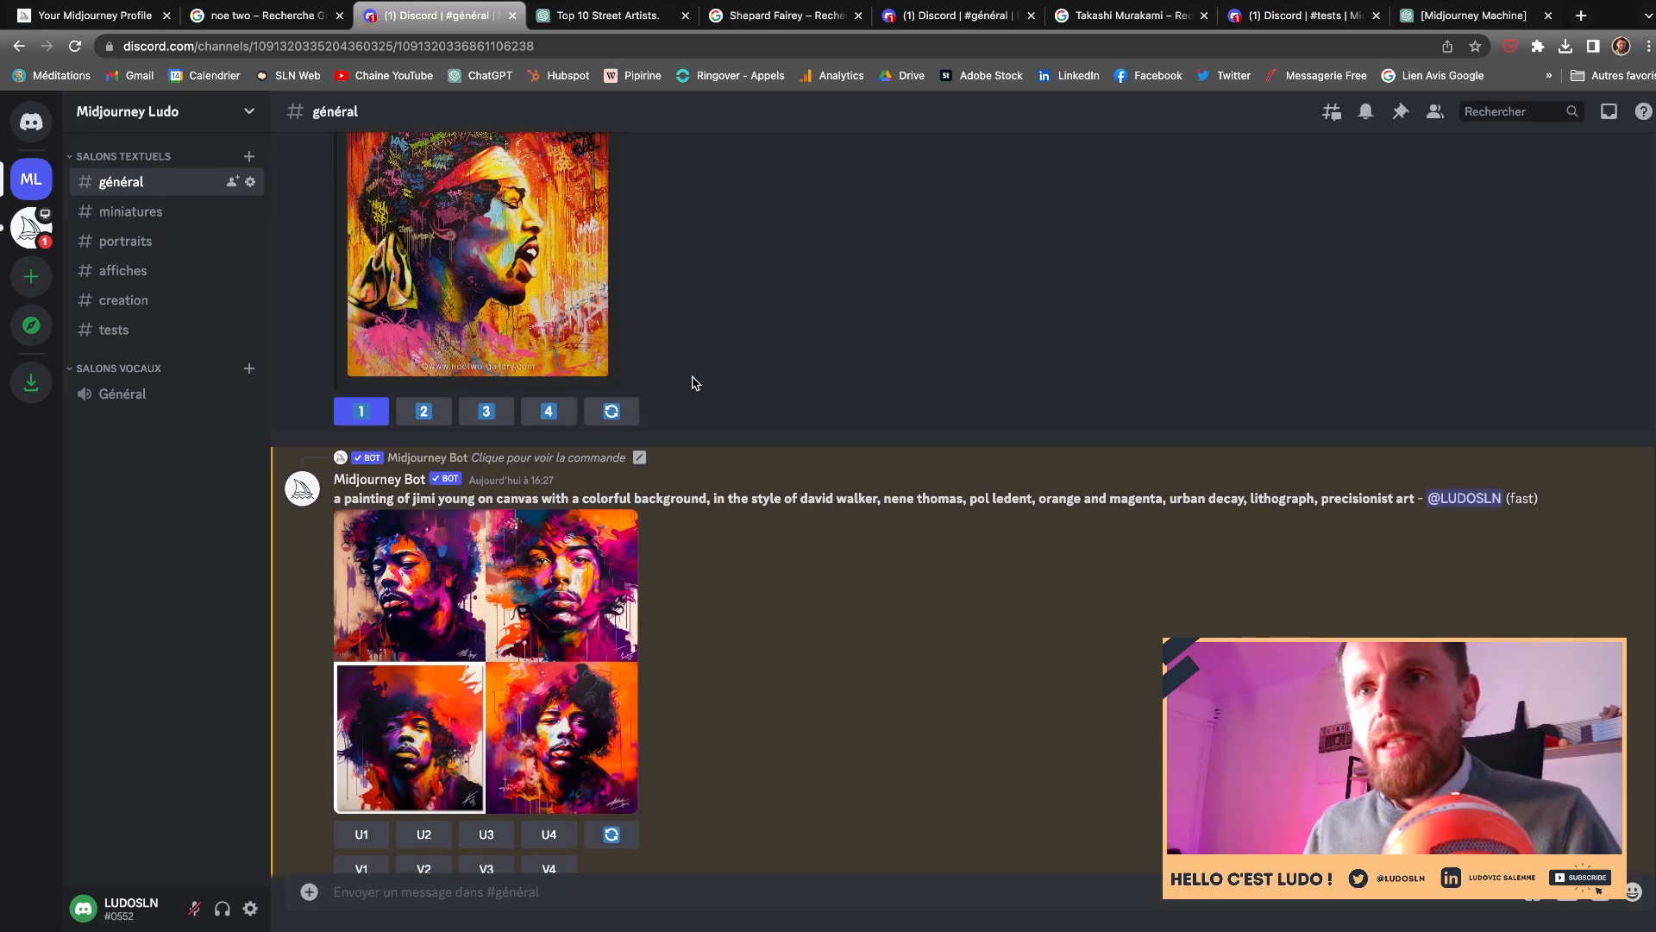
pyautogui.scroll(-1, 690, 384)
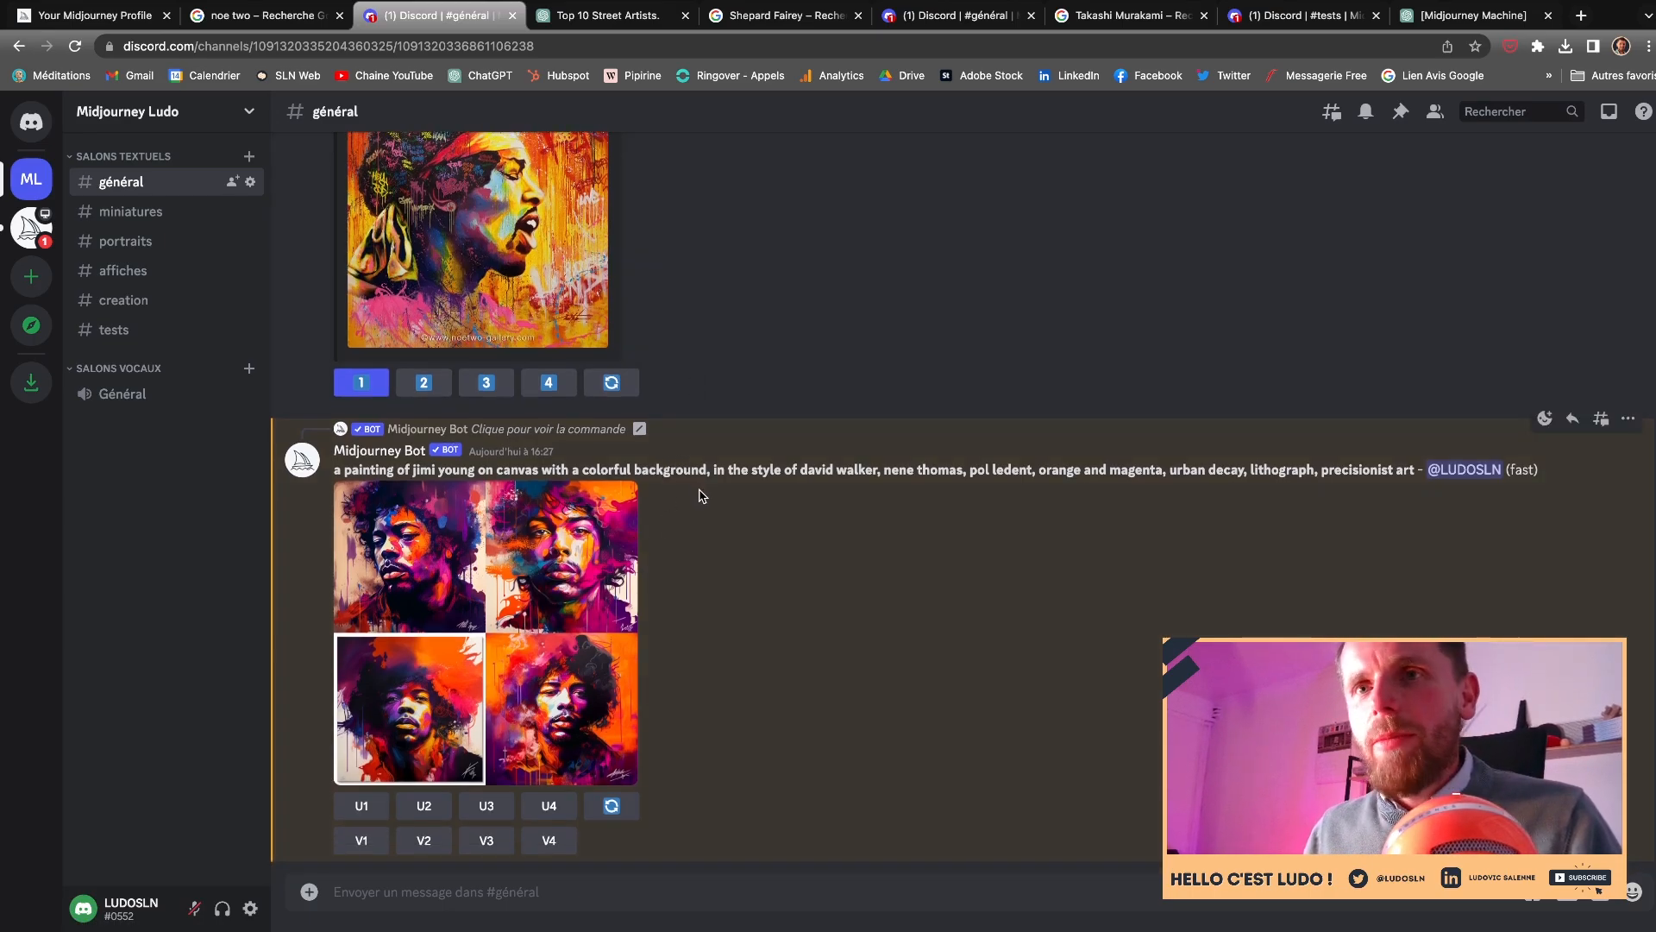
pyautogui.scroll(-1, 703, 503)
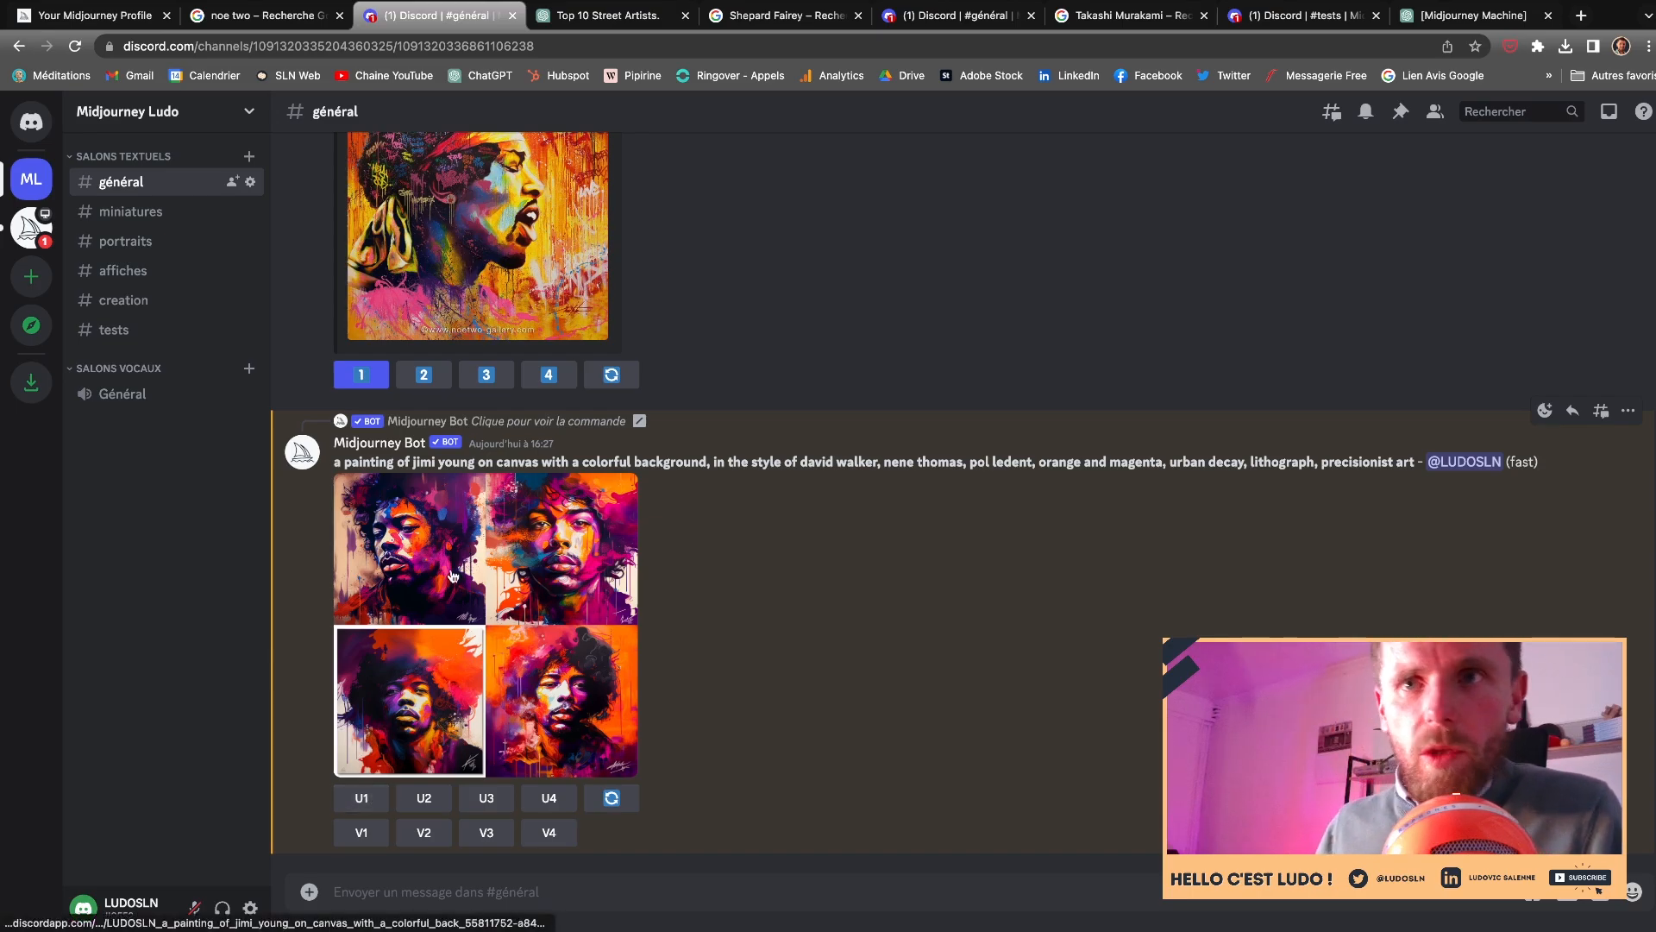
pyautogui.click(361, 797)
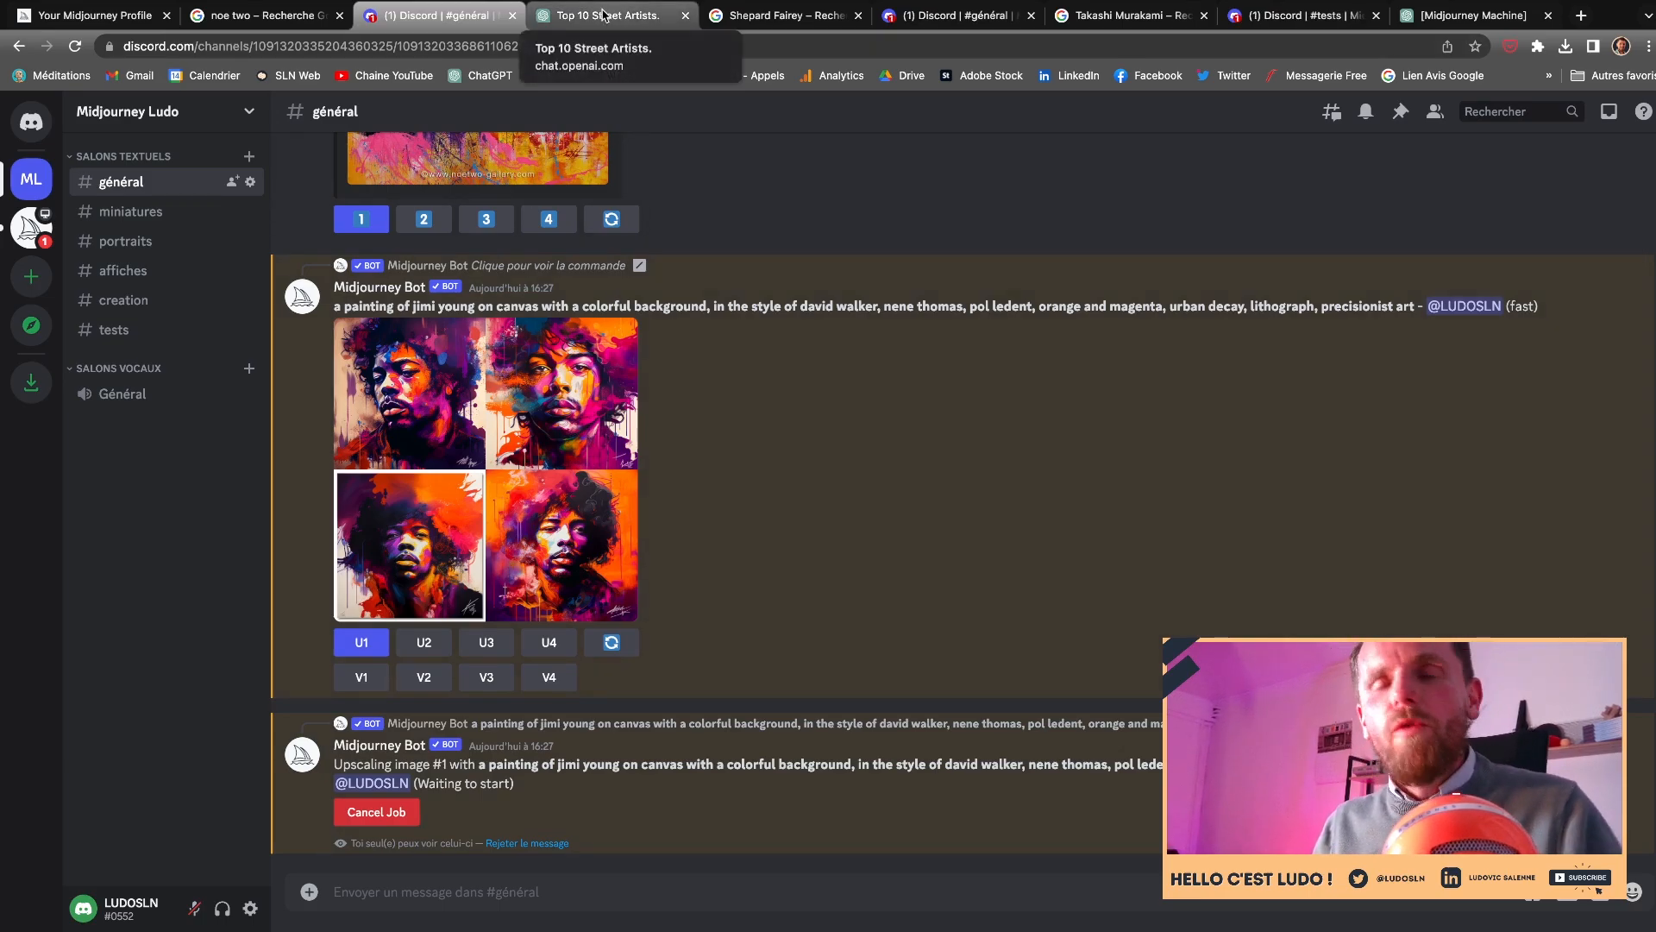
# - Switch to the ChatGPT "Top 10 Street Artists" chat and review the street artist prompt and table, highlighting Banksy and Shepard Fairey
pyautogui.click(603, 14)
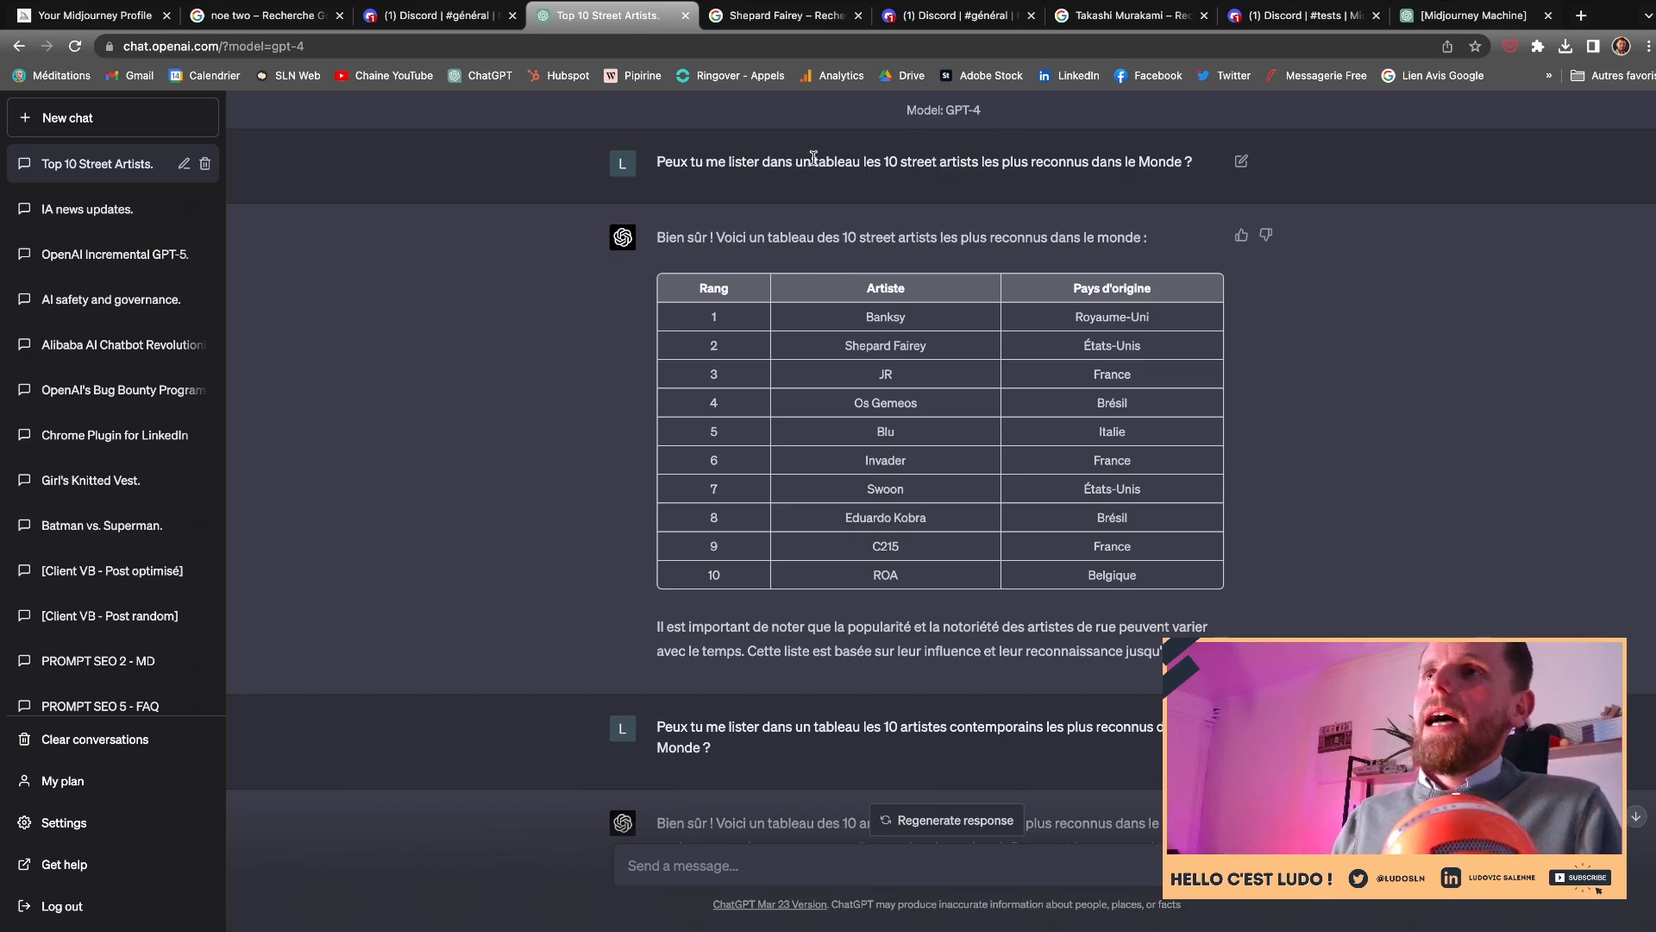
pyautogui.moveTo(797, 160); pyautogui.dragTo(988, 164)
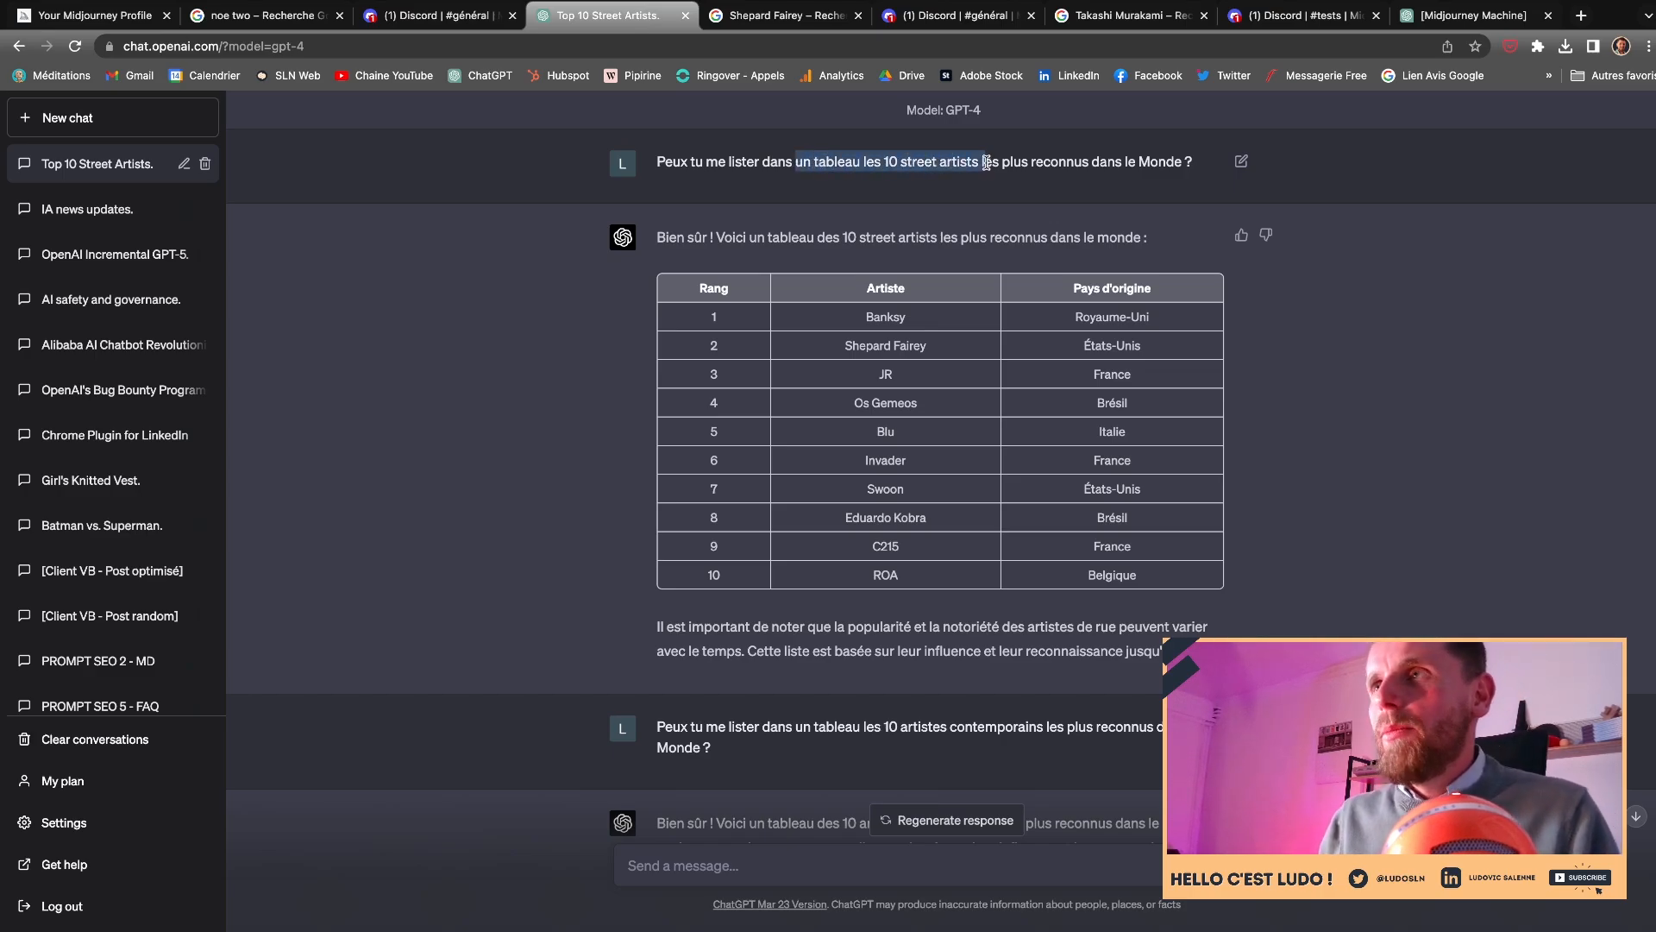
pyautogui.moveTo(931, 318); pyautogui.dragTo(821, 318)
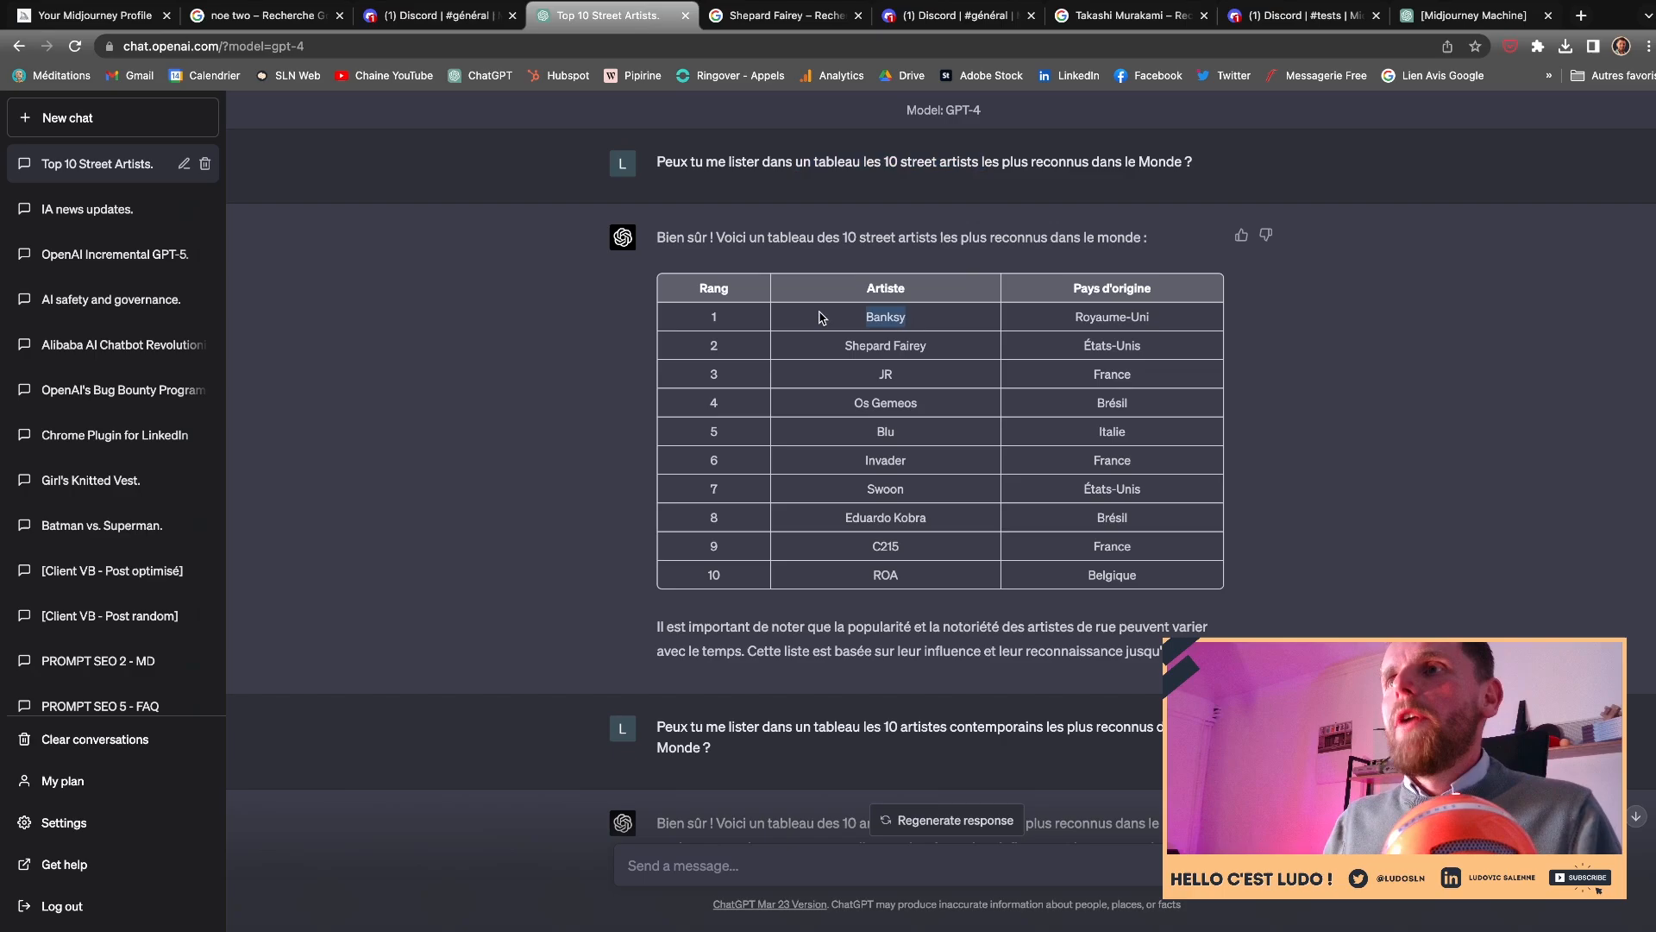
pyautogui.click(943, 350)
pyautogui.moveTo(943, 350); pyautogui.dragTo(824, 346)
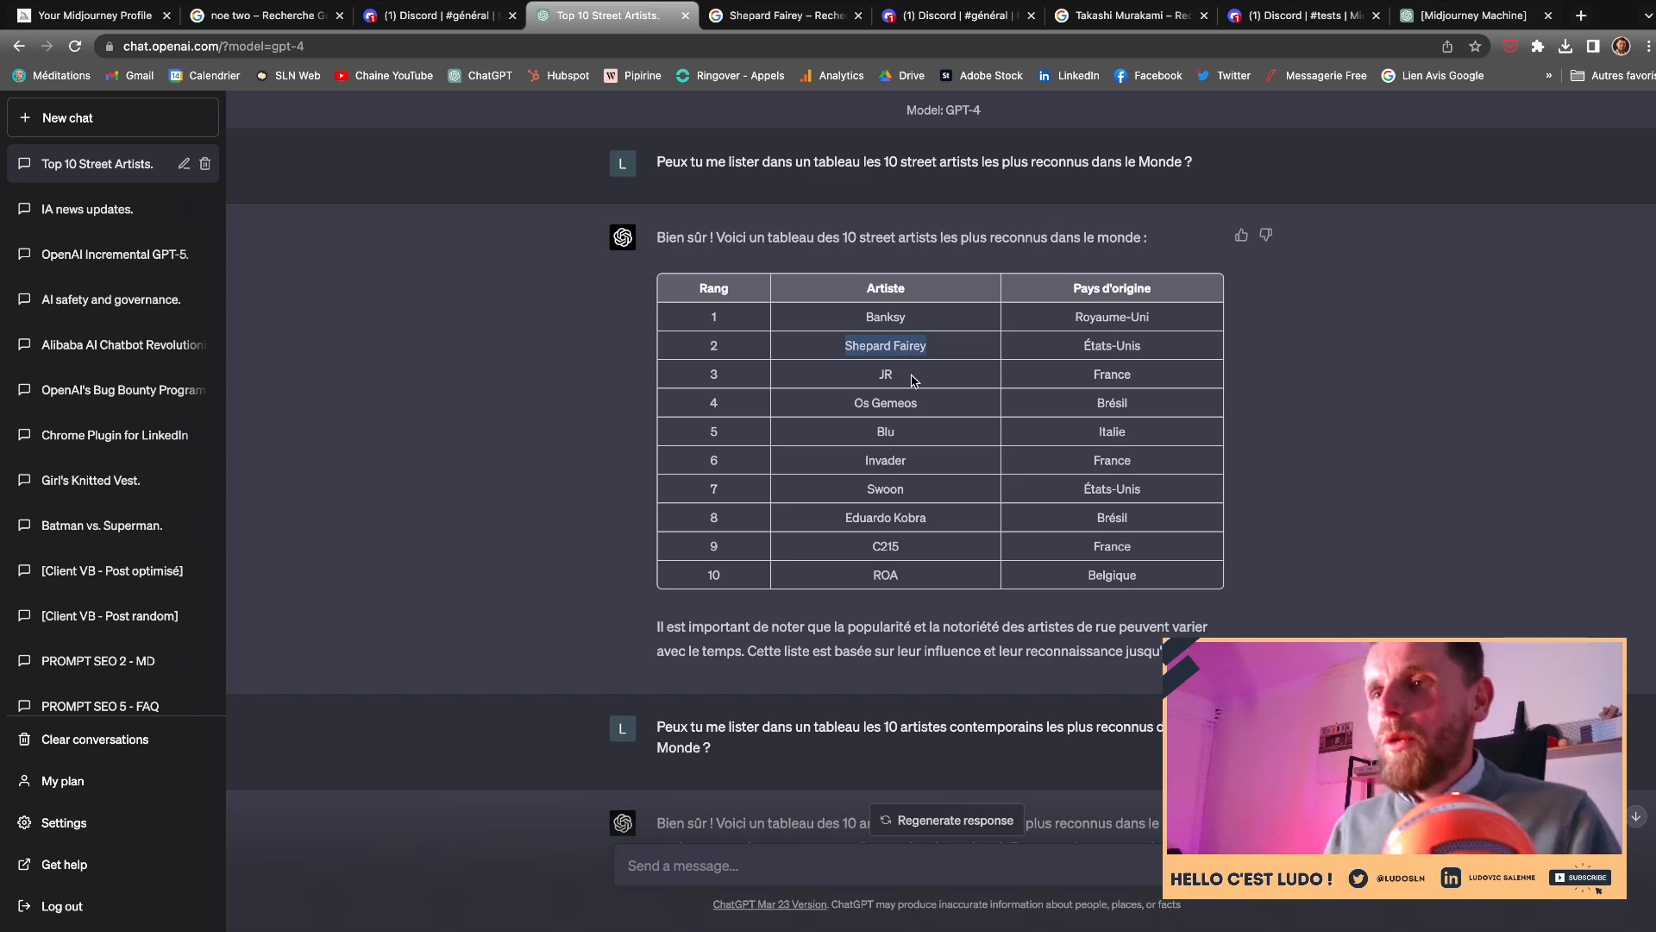
# - Review the ChatGPT table of contemporary artists, highlighting Jeff Koons and Takashi Murakami, and return to the street artist table
pyautogui.scroll(-5, 915, 380)
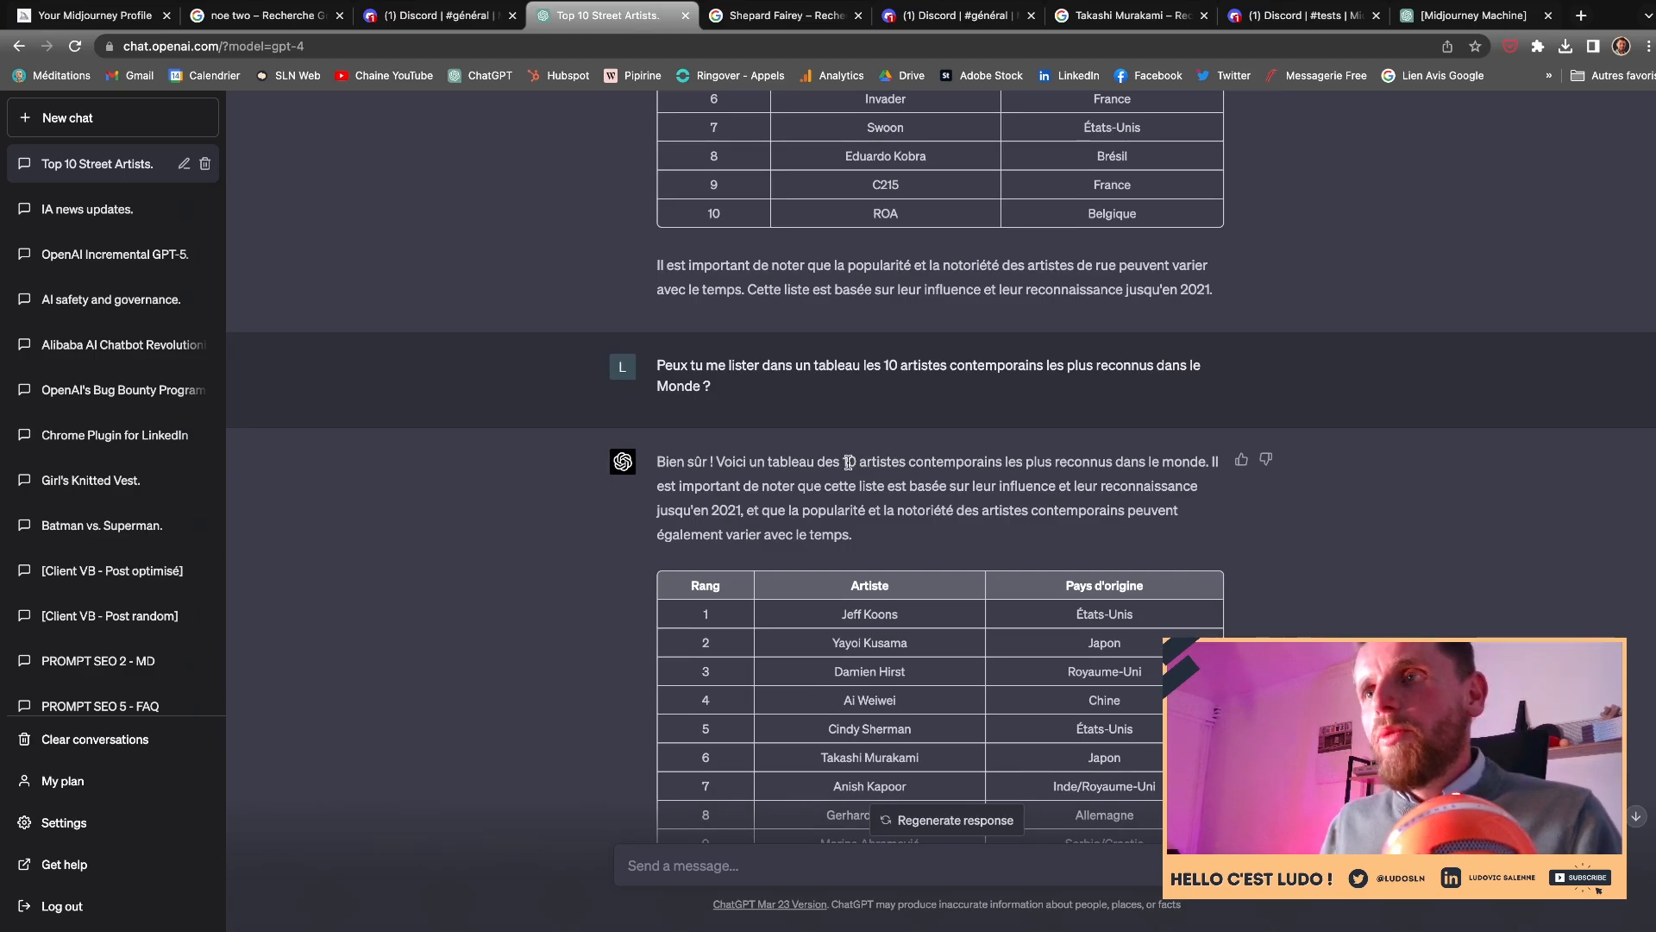
pyautogui.moveTo(848, 463)
pyautogui.mouseDown()
pyautogui.moveTo(1018, 462)
pyautogui.moveTo(820, 462)
pyautogui.mouseUp()
pyautogui.scroll(-2, 1014, 463)
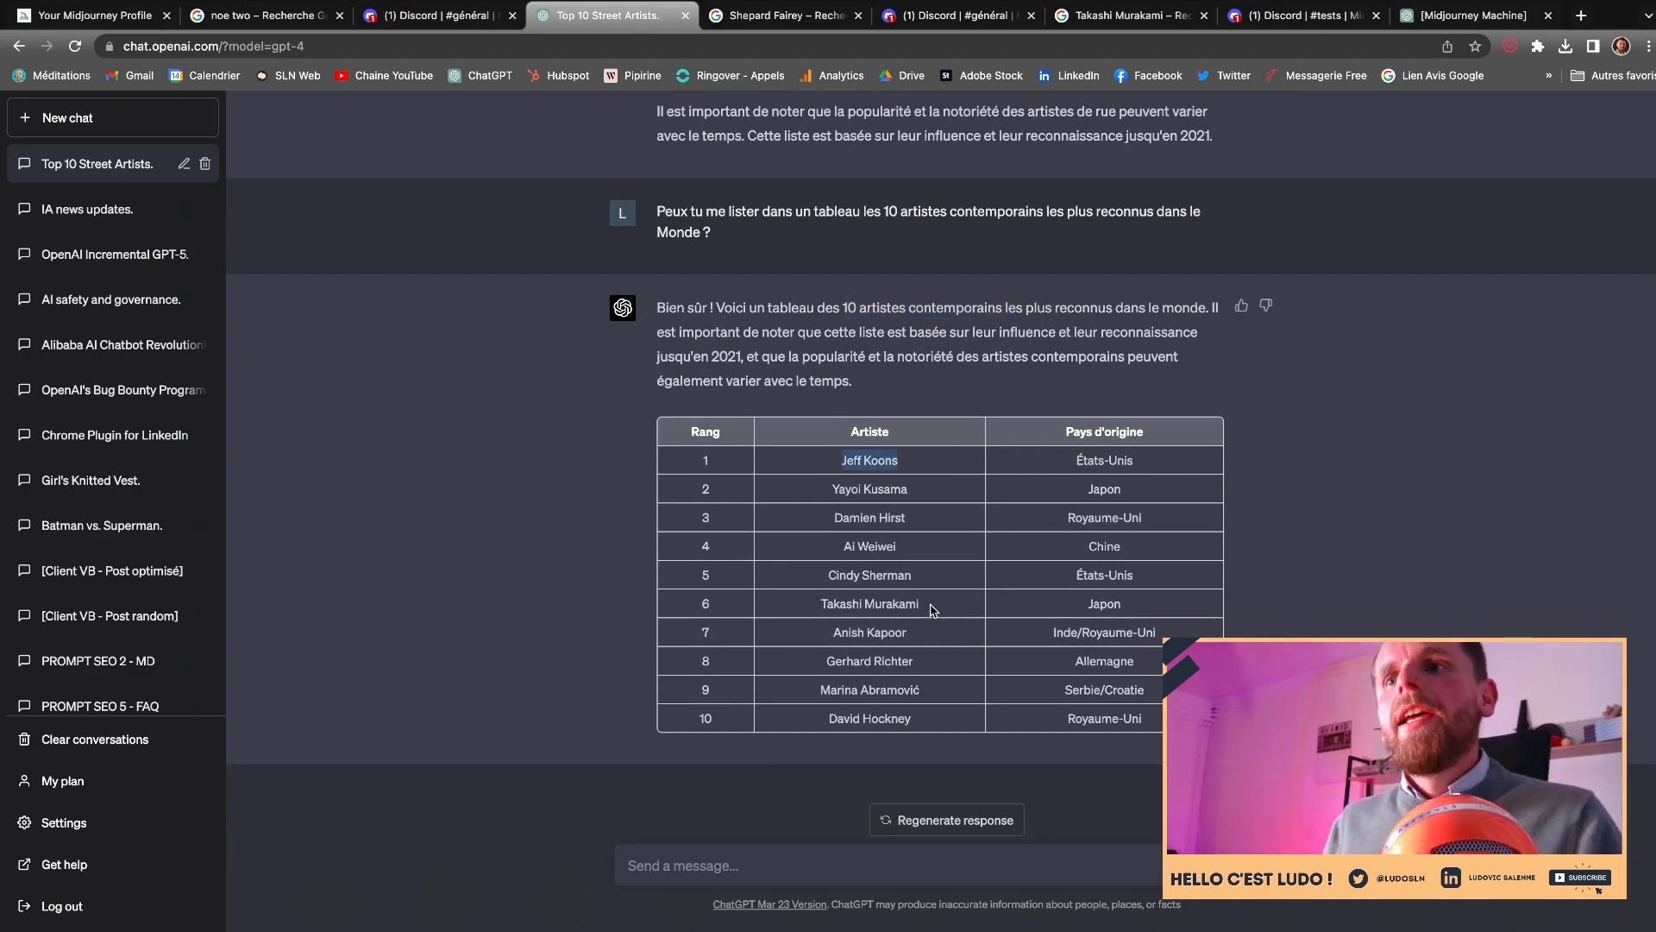
pyautogui.moveTo(932, 610); pyautogui.dragTo(738, 604)
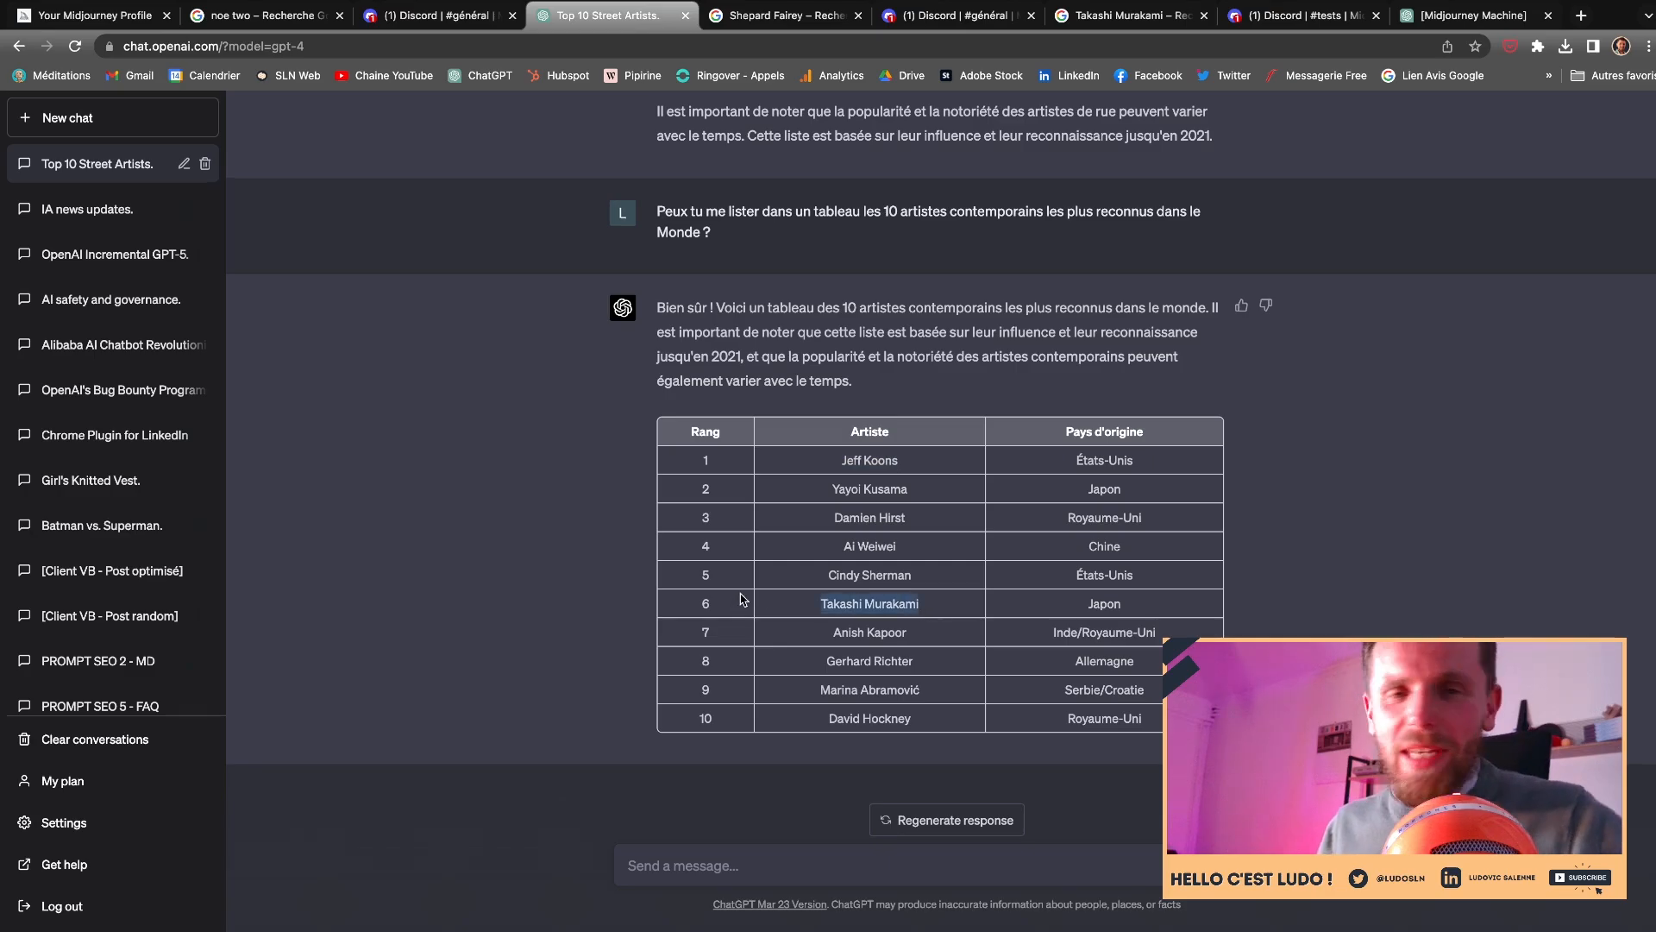
pyautogui.click(609, 429)
pyautogui.scroll(3, 610, 429)
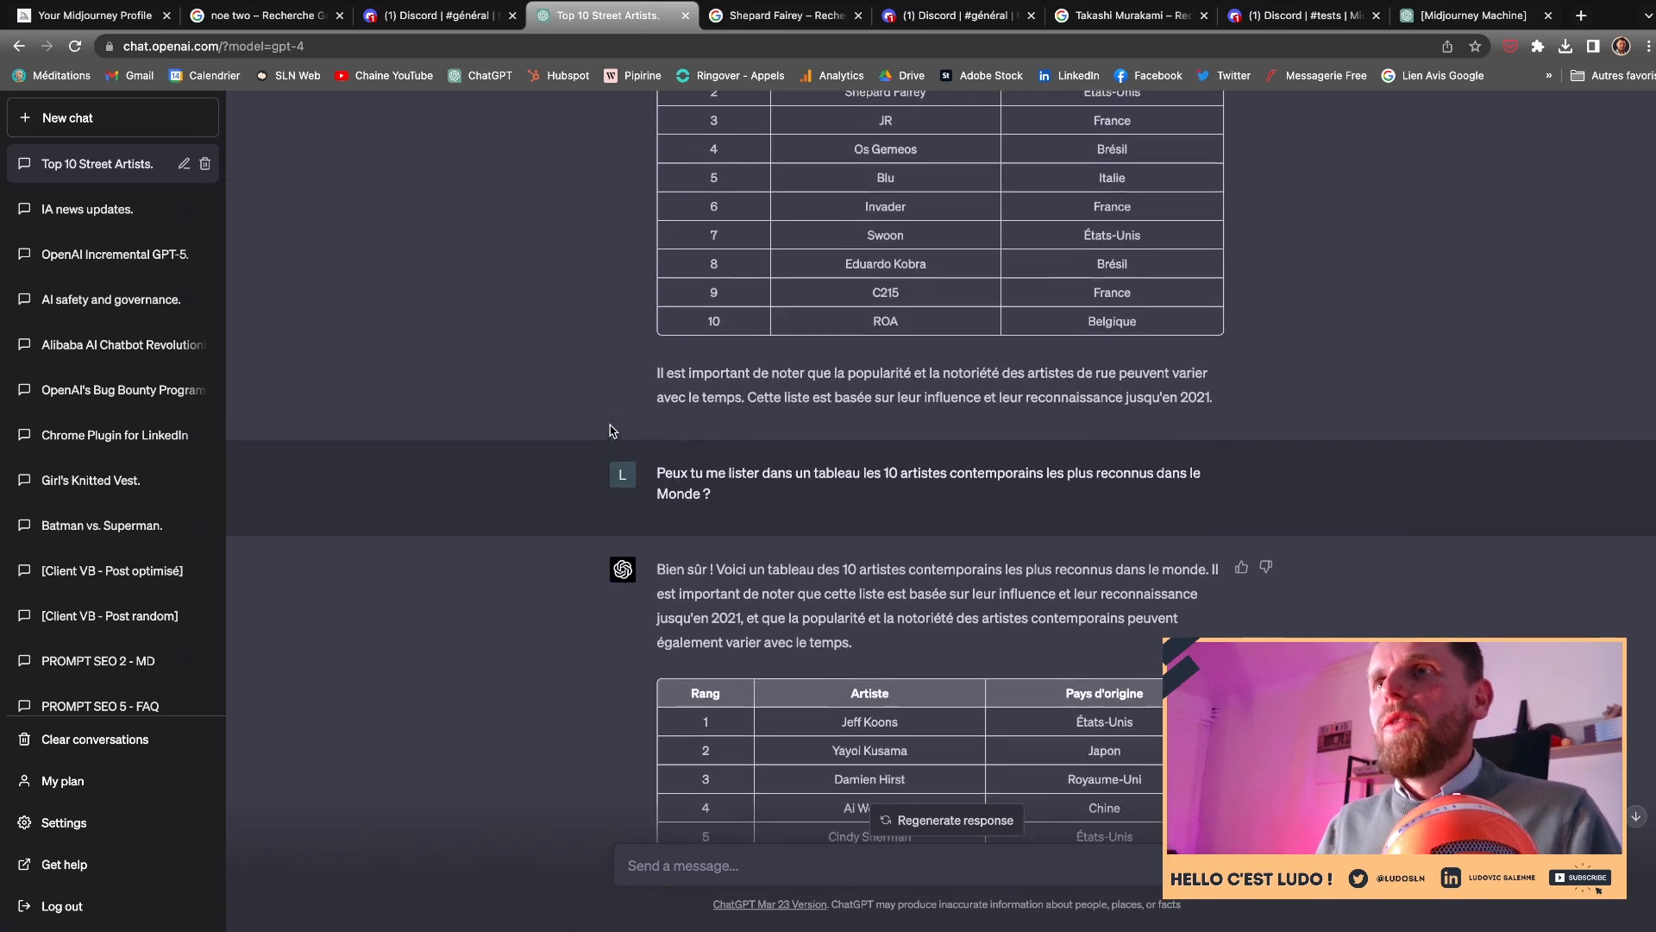
pyautogui.scroll(3, 610, 430)
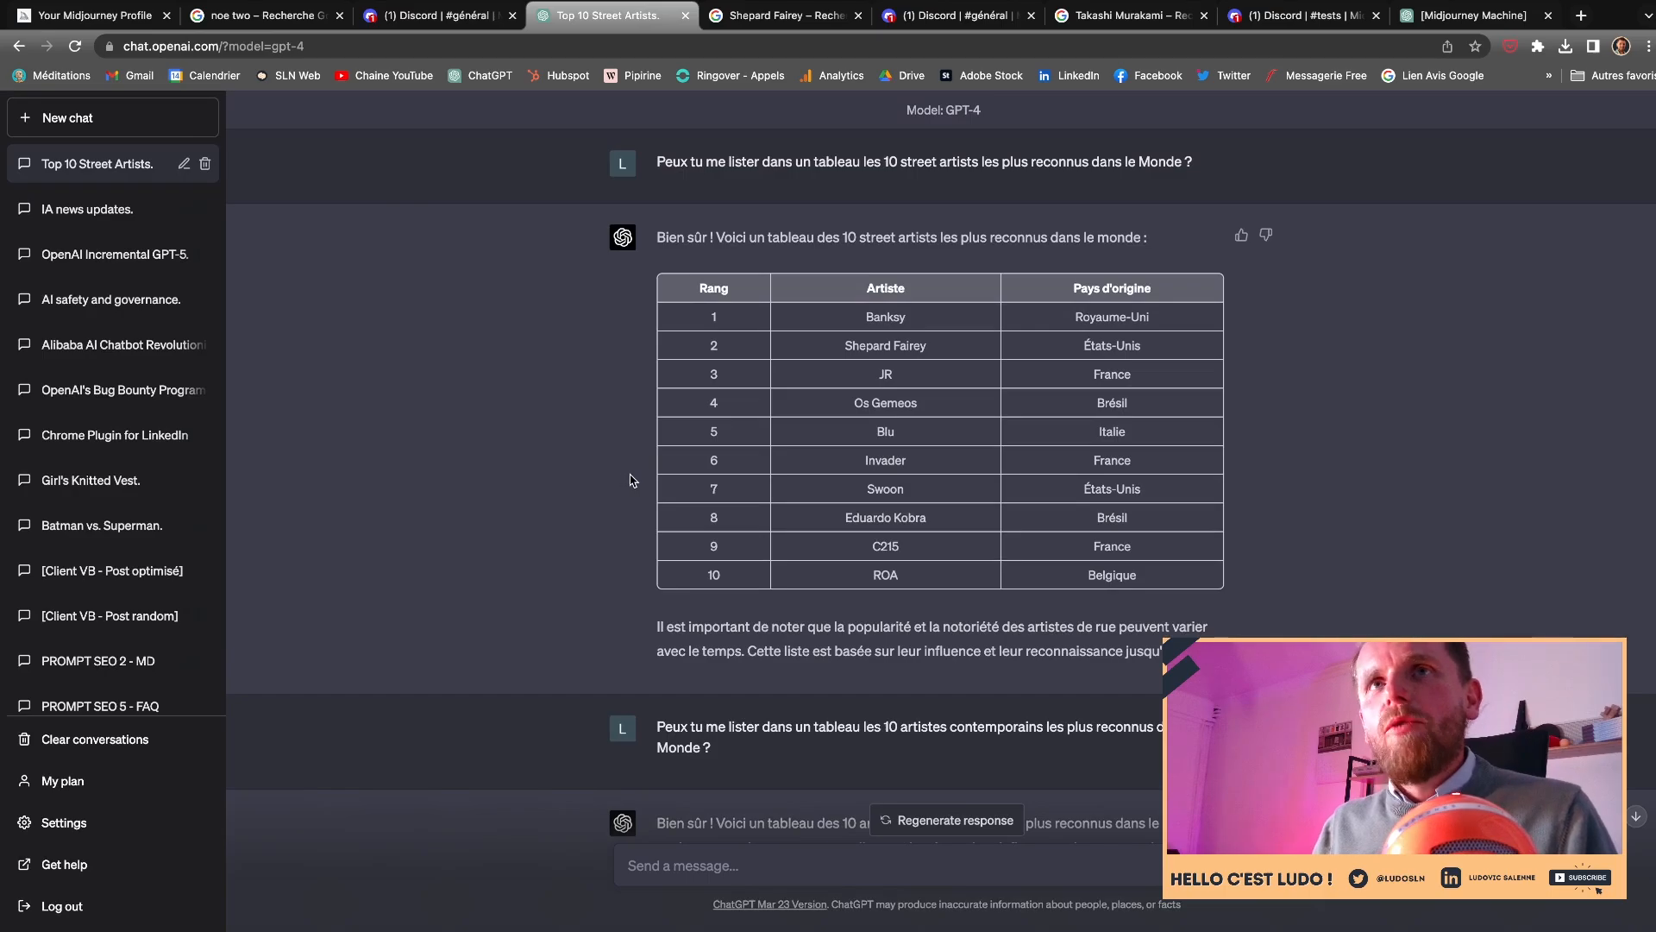
# - Check the upscale job in Discord, highlight Shepard Fairey in the ChatGPT street artist table, and open his Google Images results
pyautogui.click(423, 16)
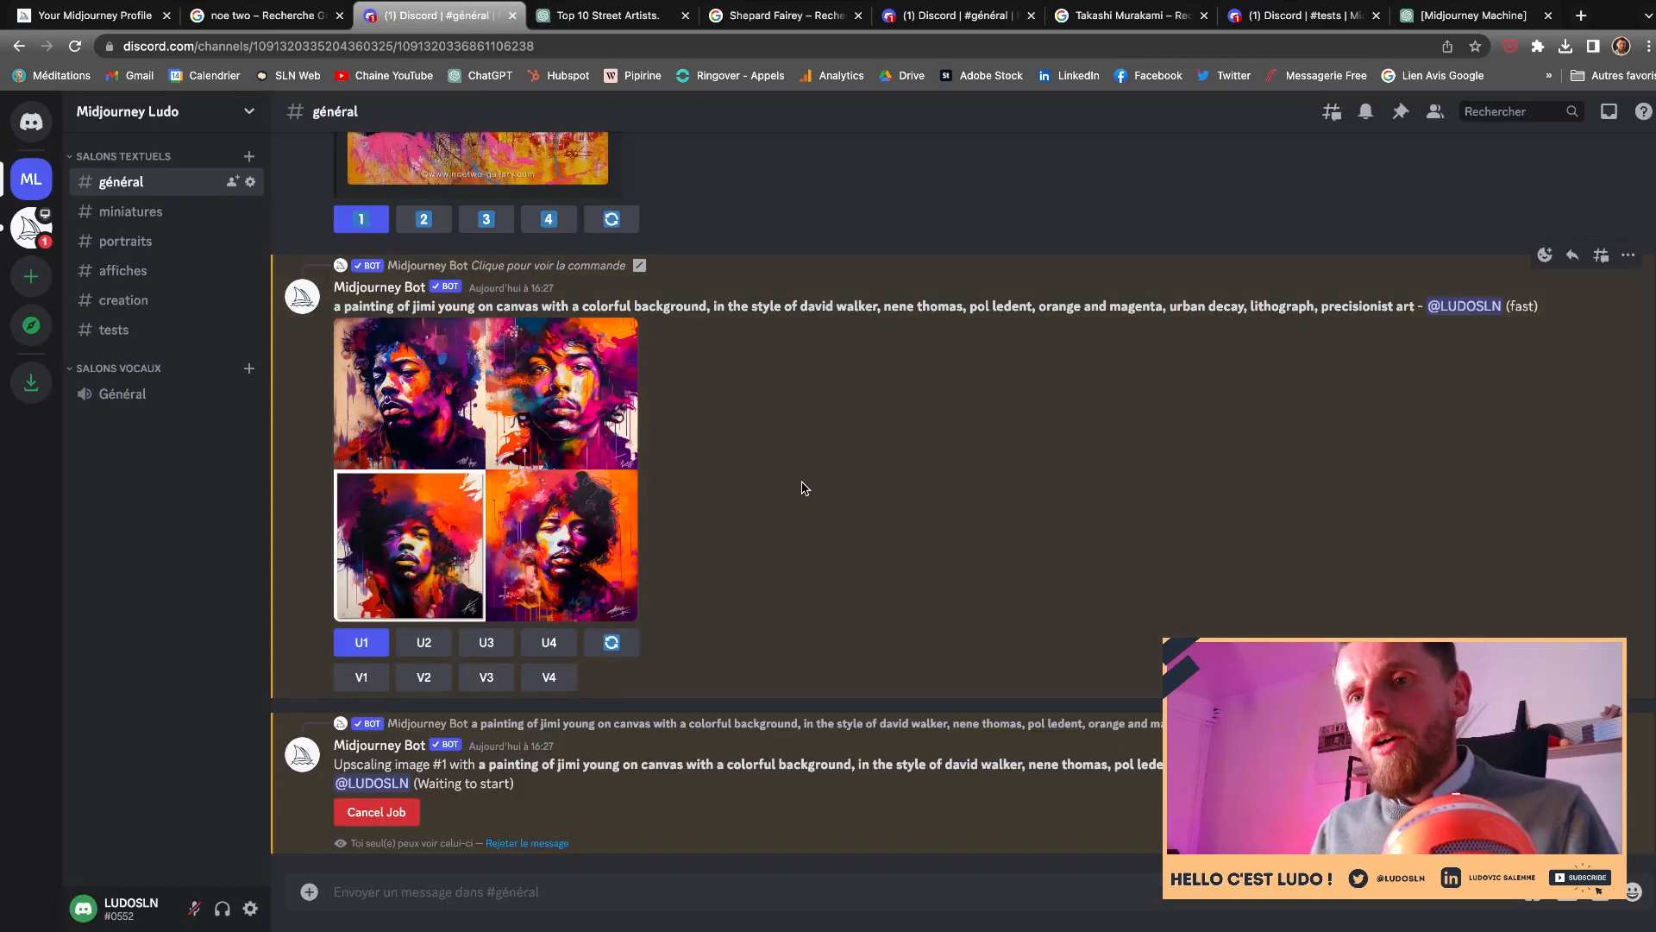
pyautogui.moveTo(566, 9)
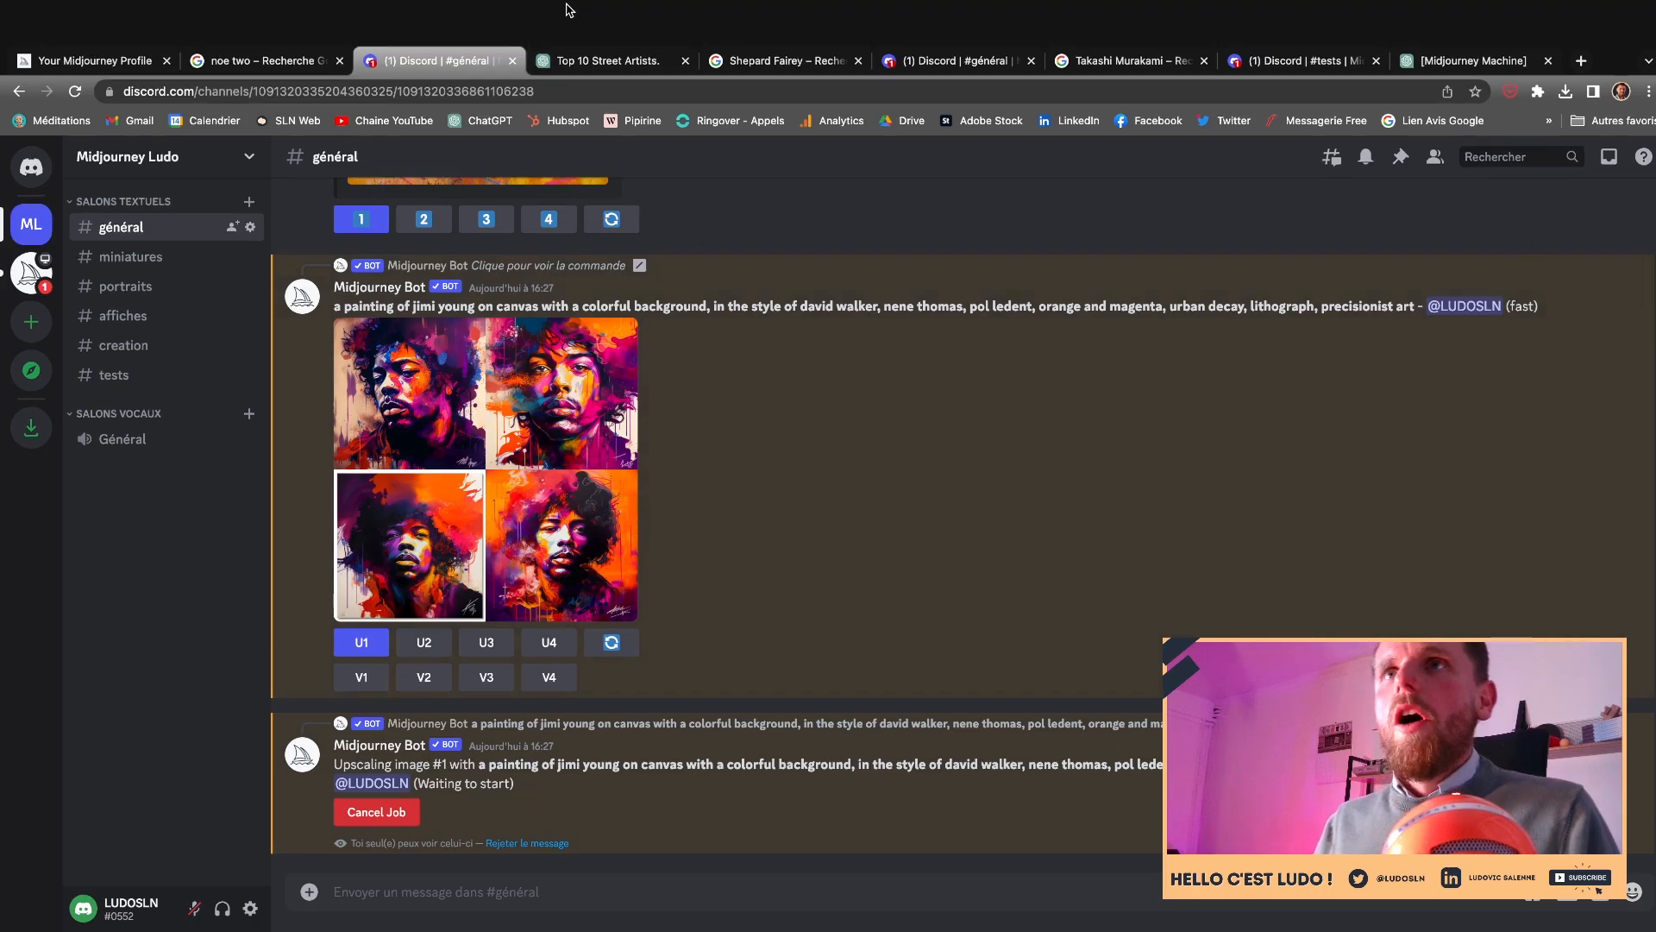
pyautogui.click(594, 59)
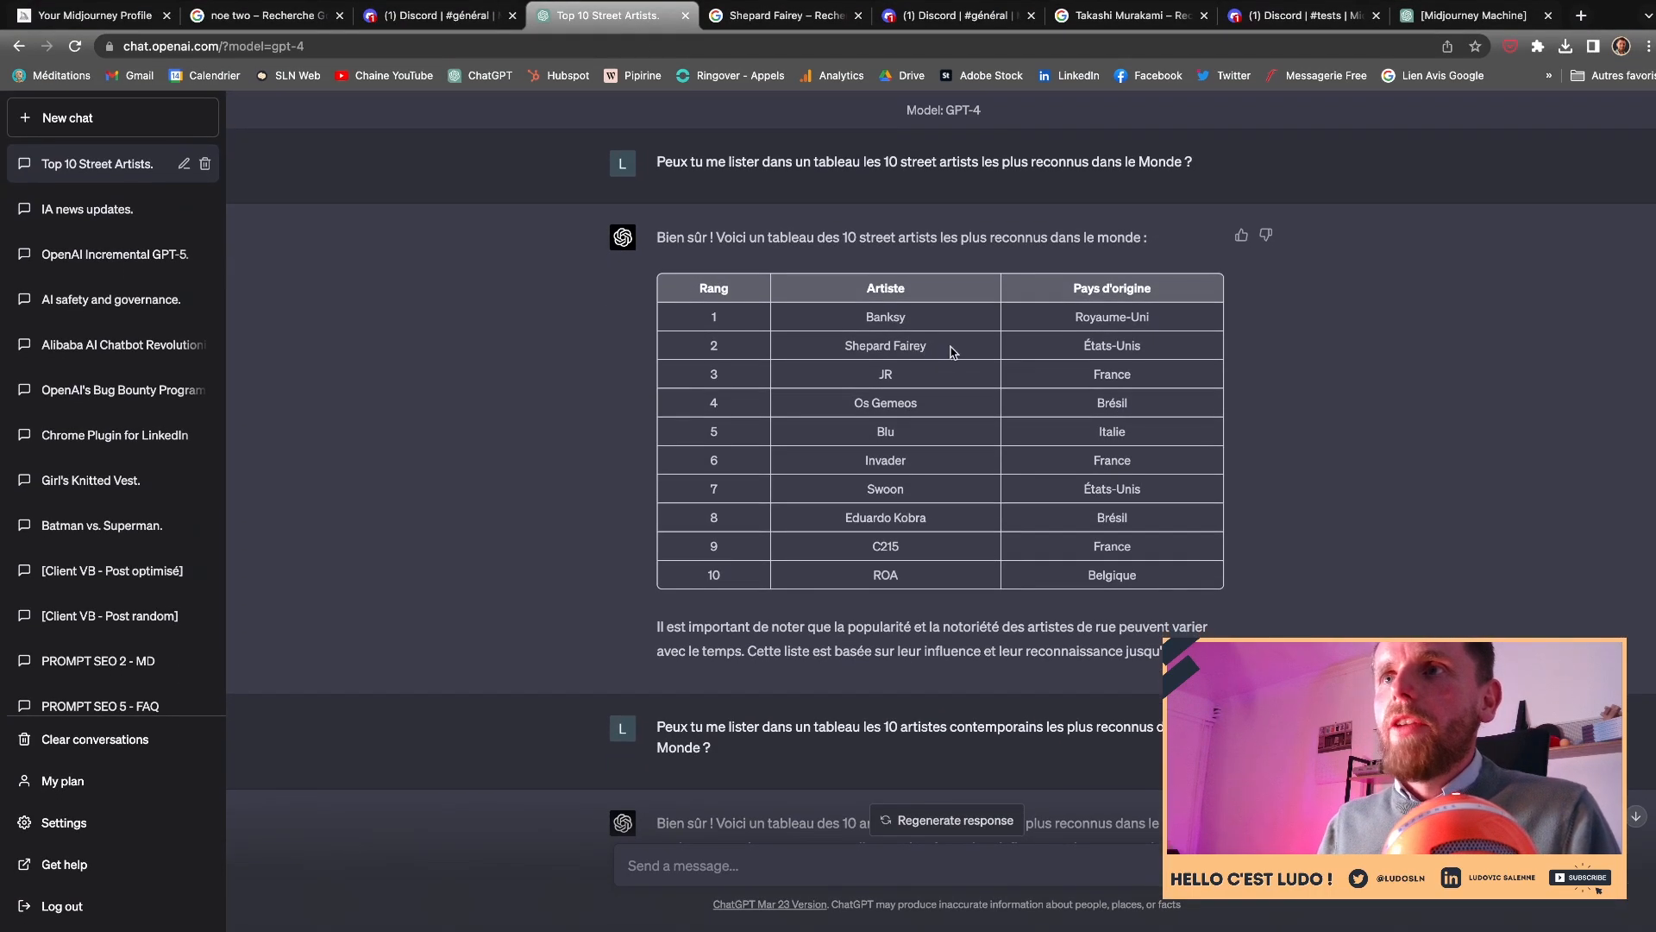
pyautogui.moveTo(952, 352); pyautogui.dragTo(809, 357)
pyautogui.click(772, 19)
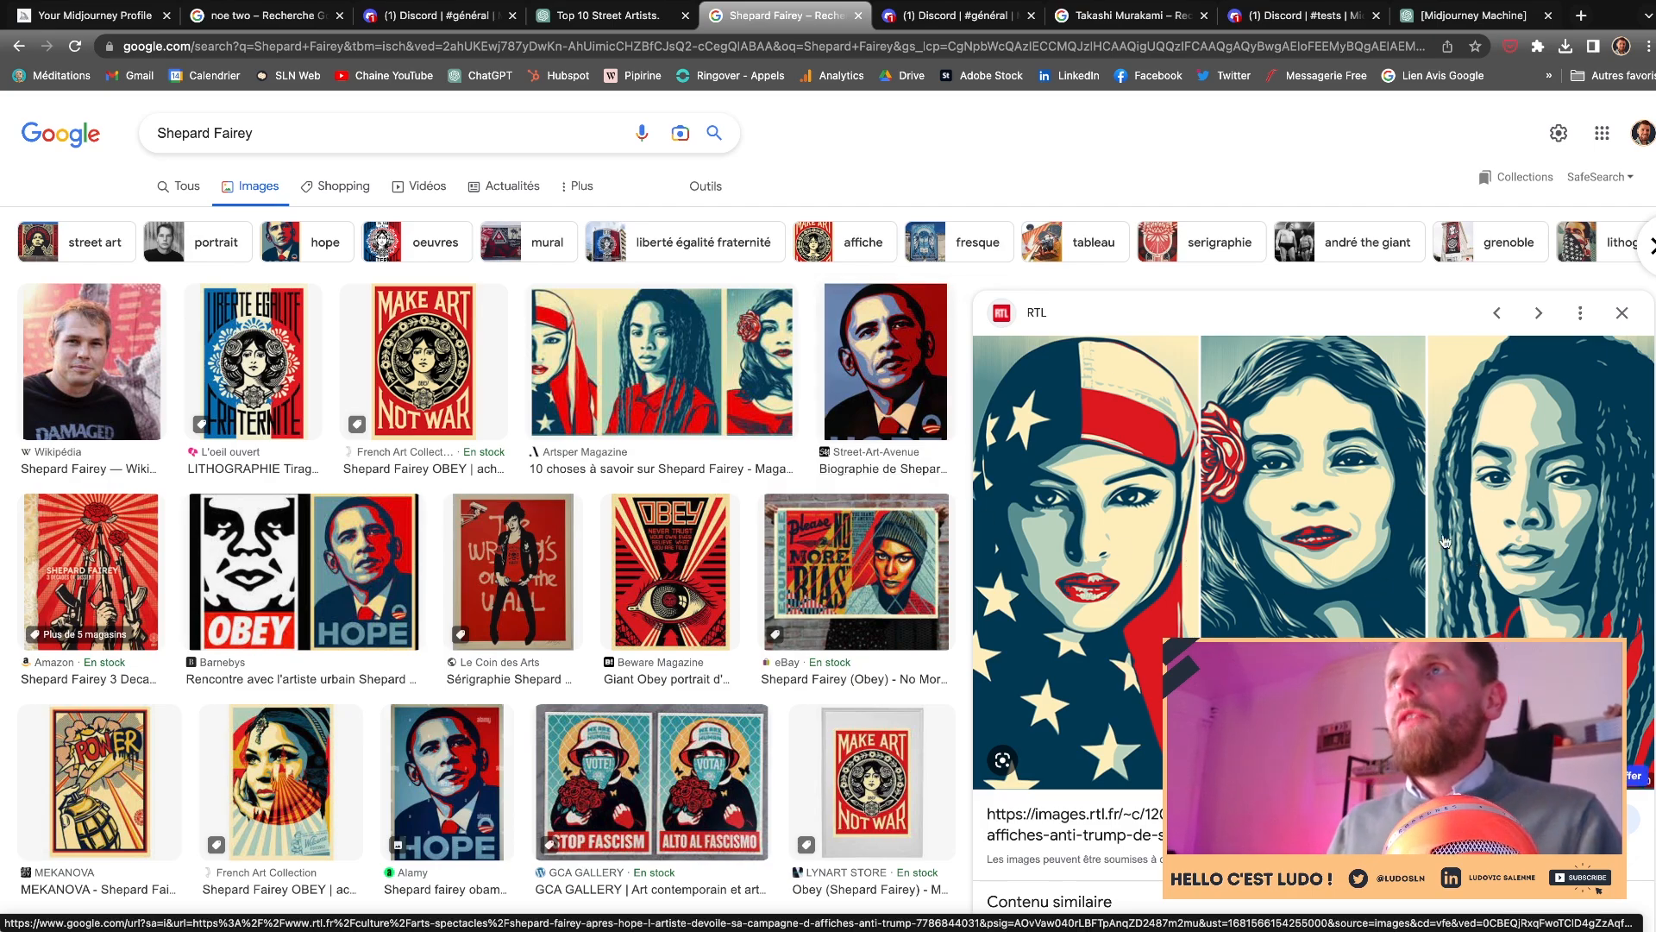
# - Switch to the Discord #général channel and examine the upscaled painted portrait enlarged
pyautogui.click(934, 21)
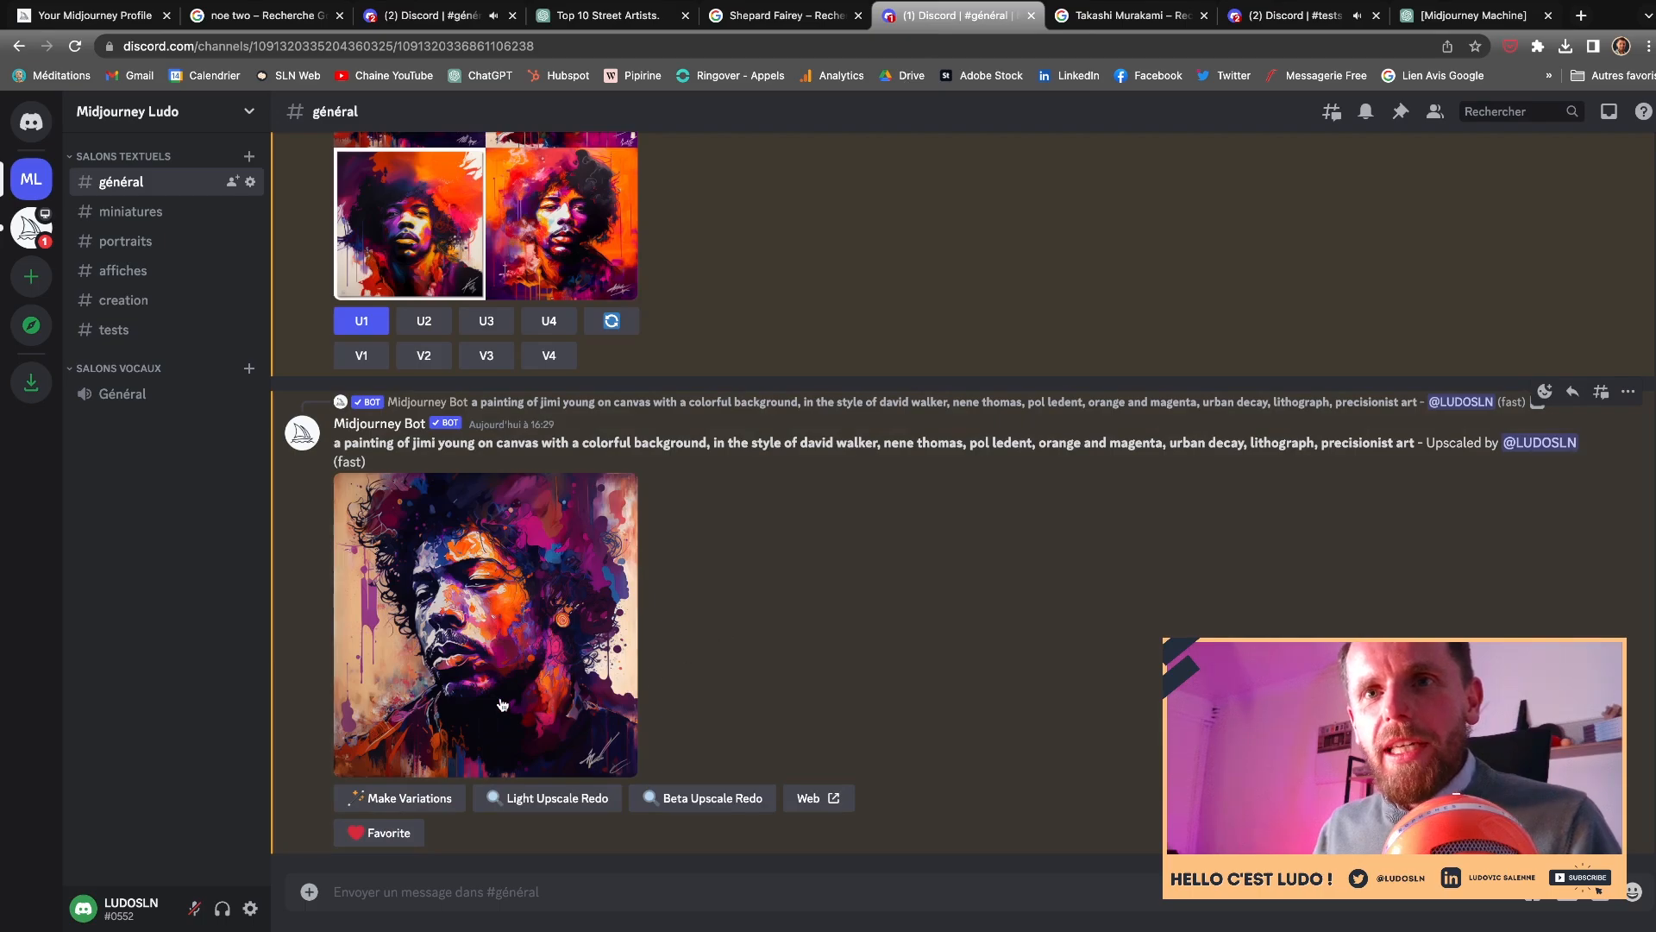
pyautogui.click(534, 556)
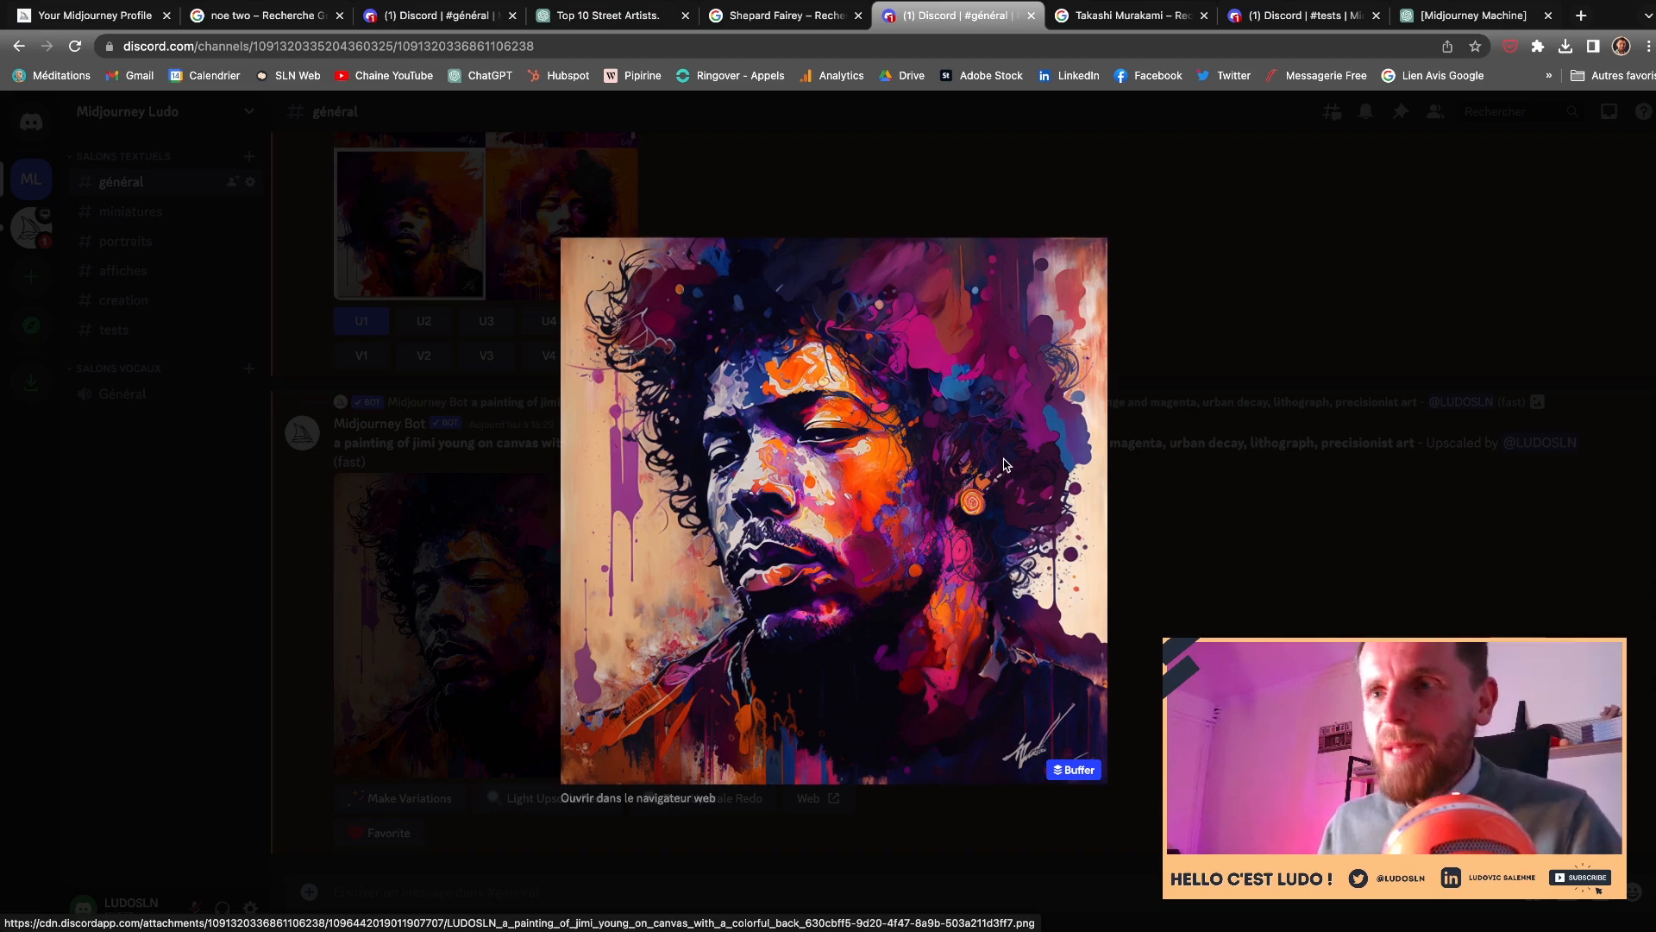
pyautogui.click(1192, 594)
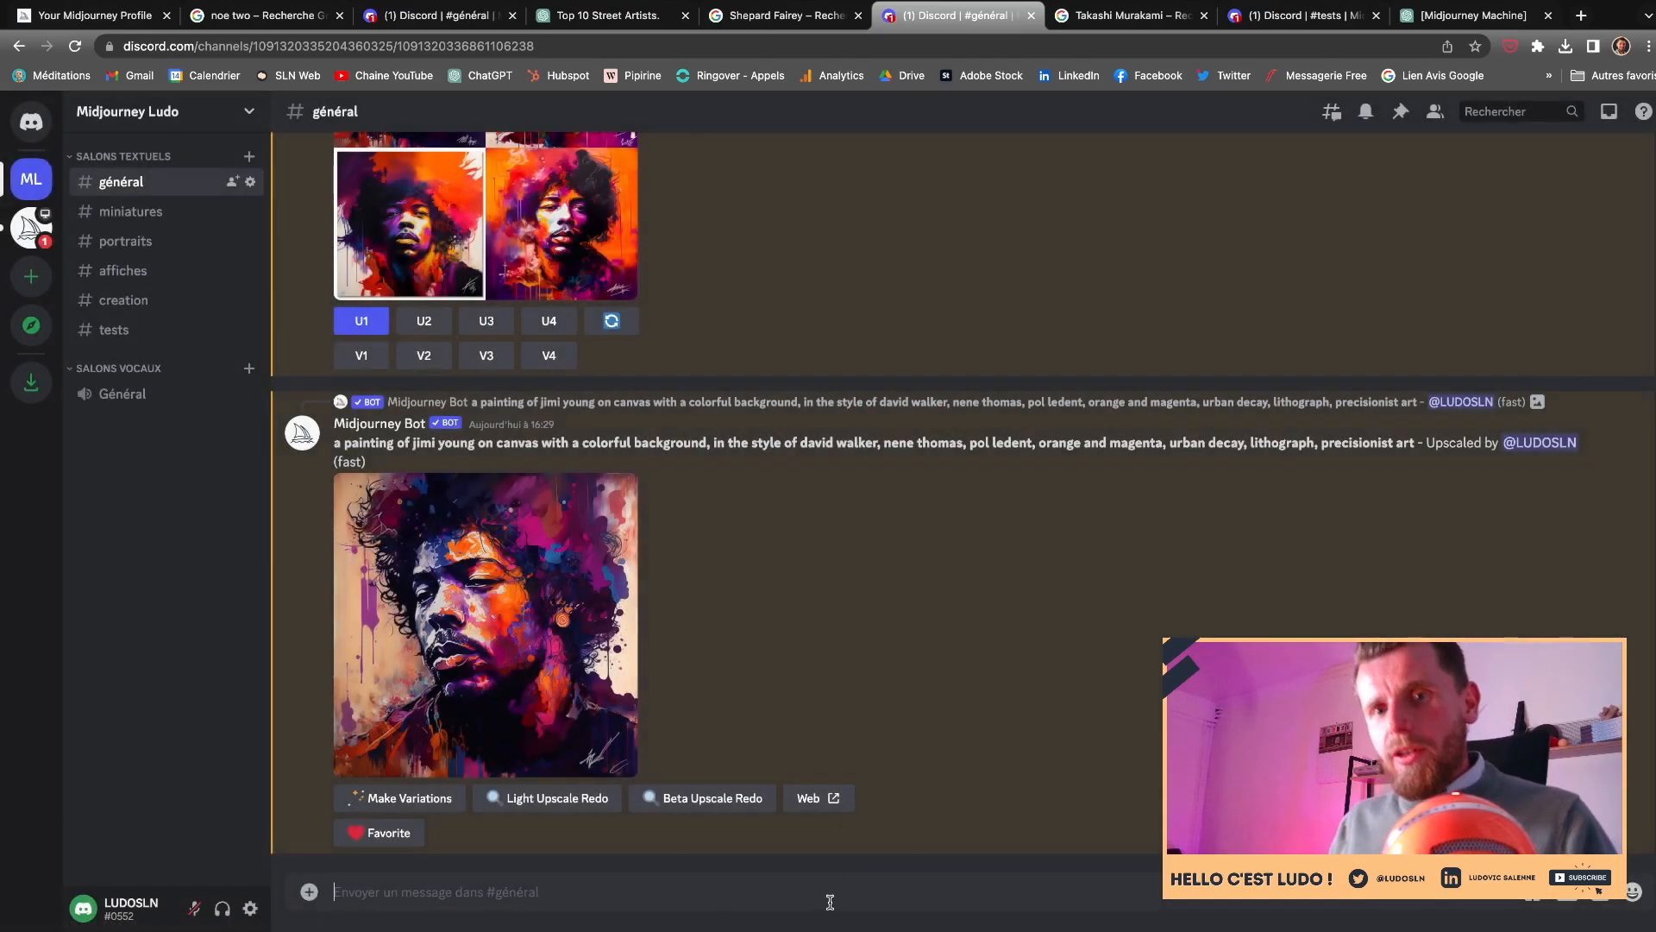
# - Run /describe on Shepard Fairey.png and generate images from the first suggested prompt, unedited
pyautogui.write('/desc')
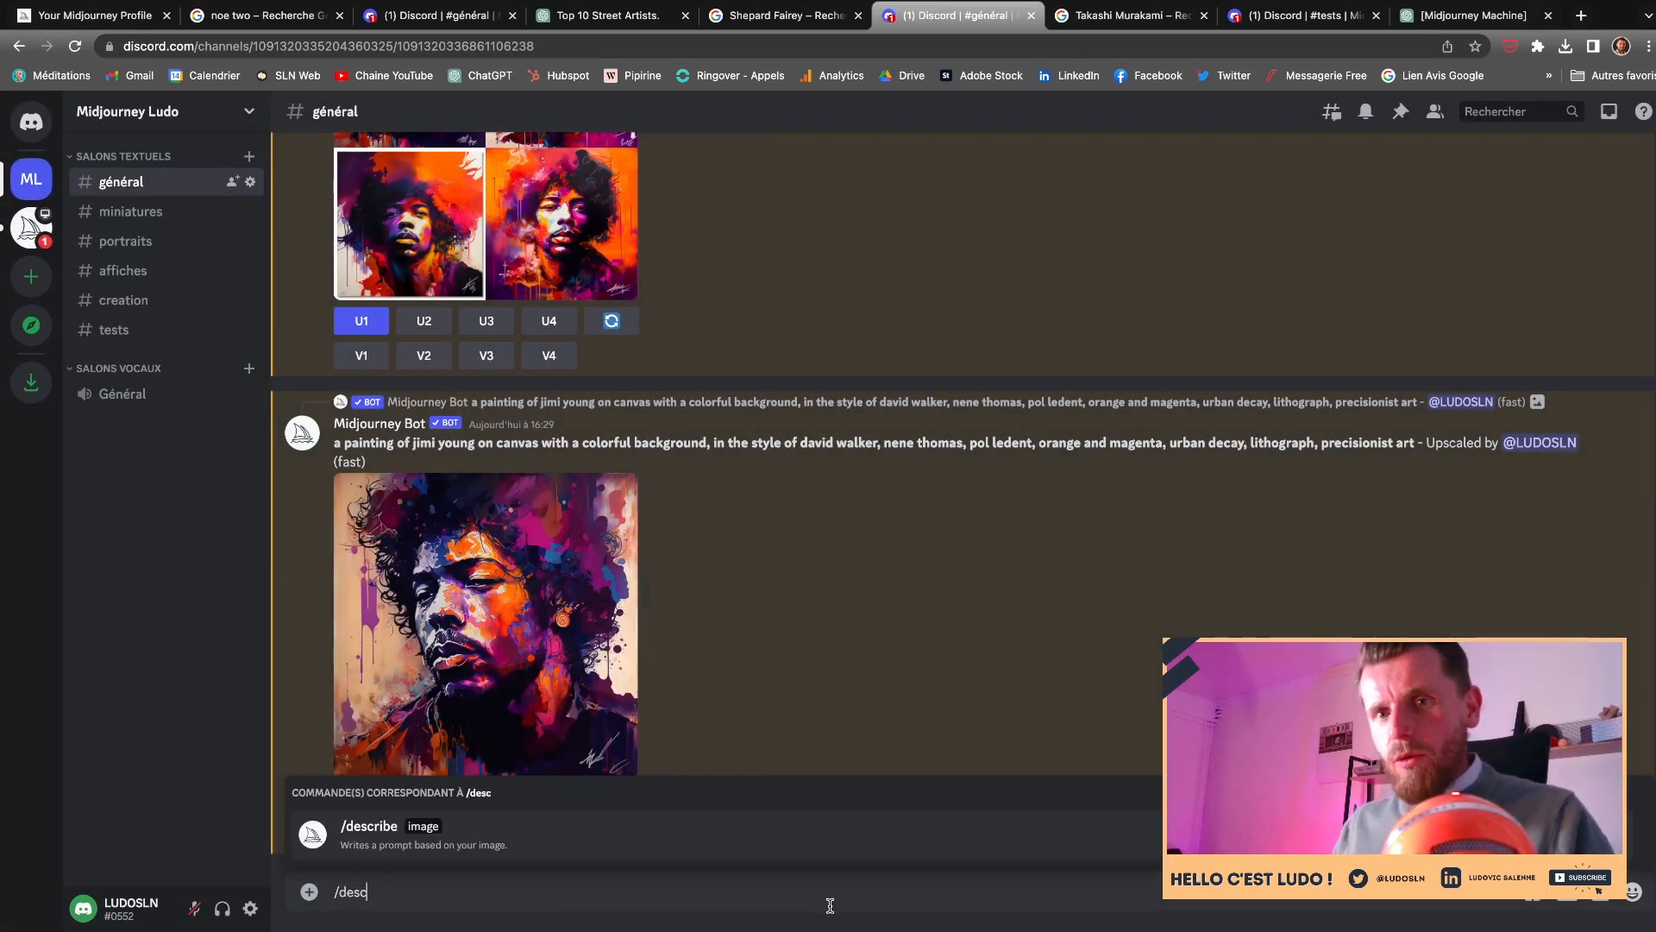
pyautogui.click(703, 835)
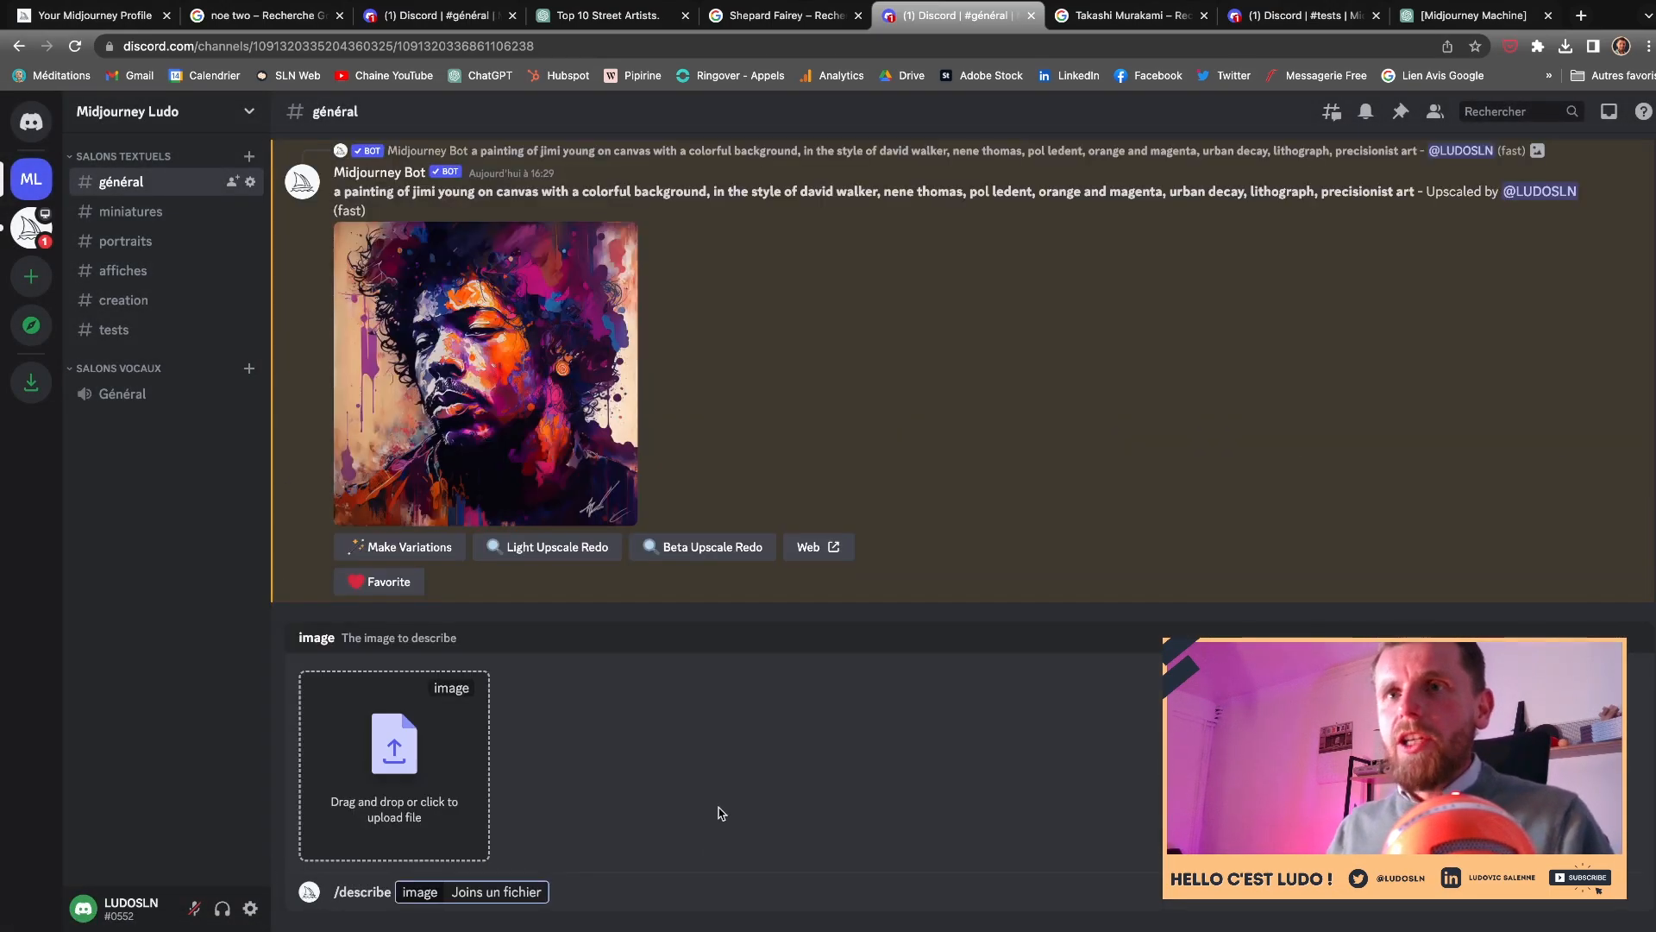
pyautogui.click(415, 751)
pyautogui.click(673, 355)
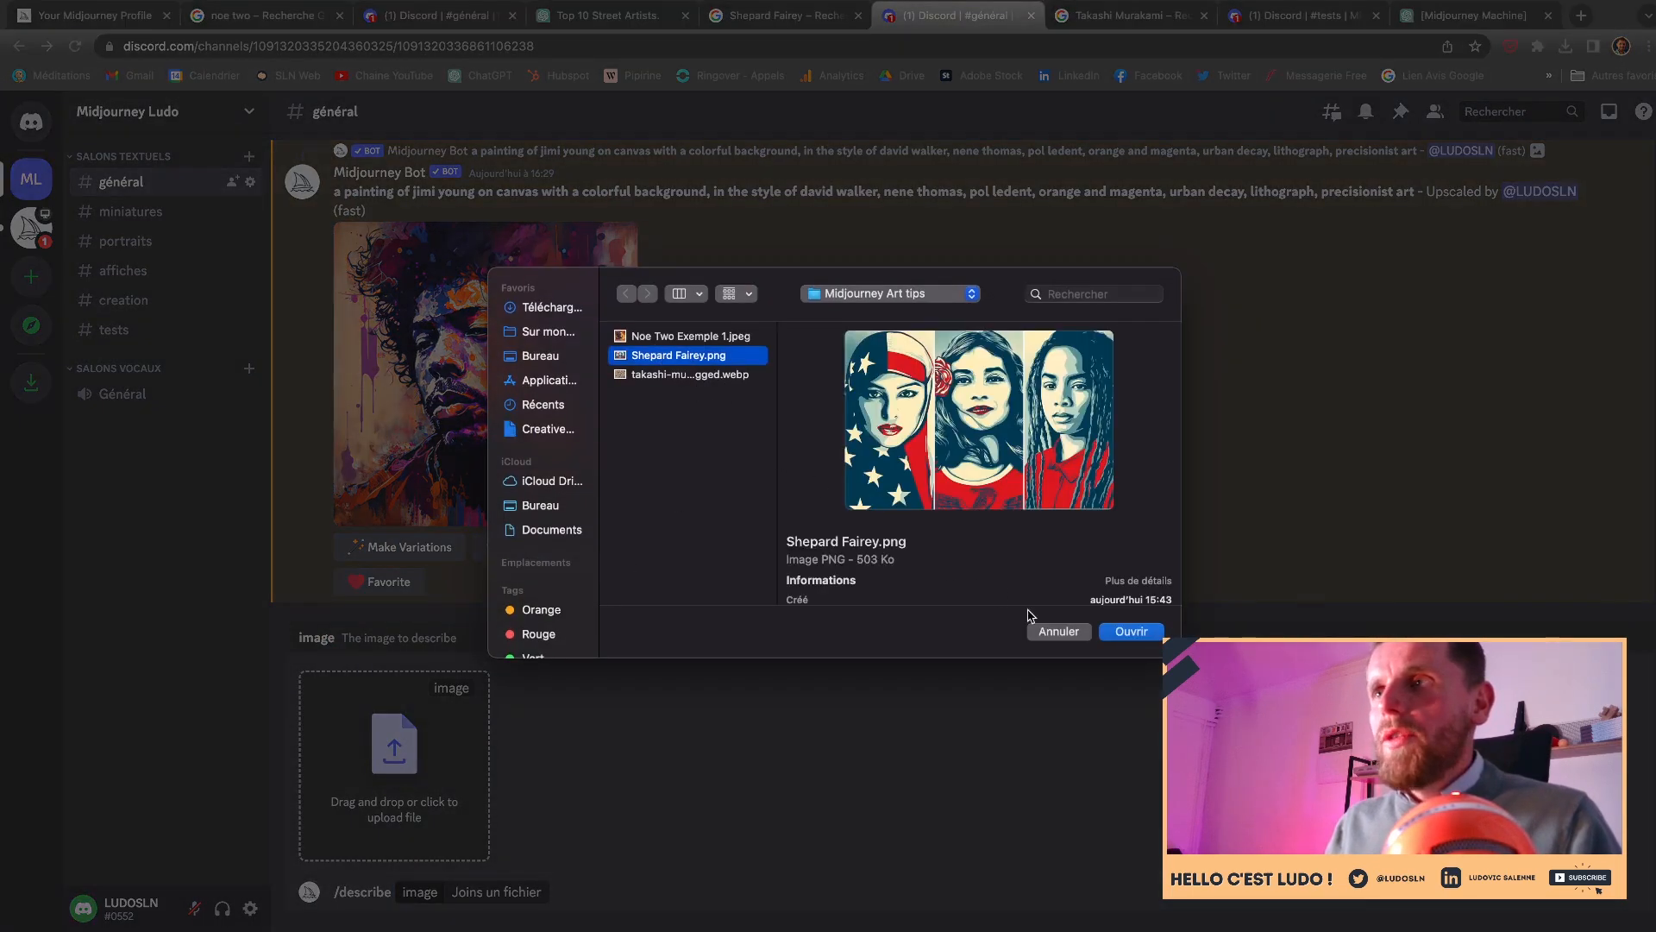
pyautogui.click(1114, 631)
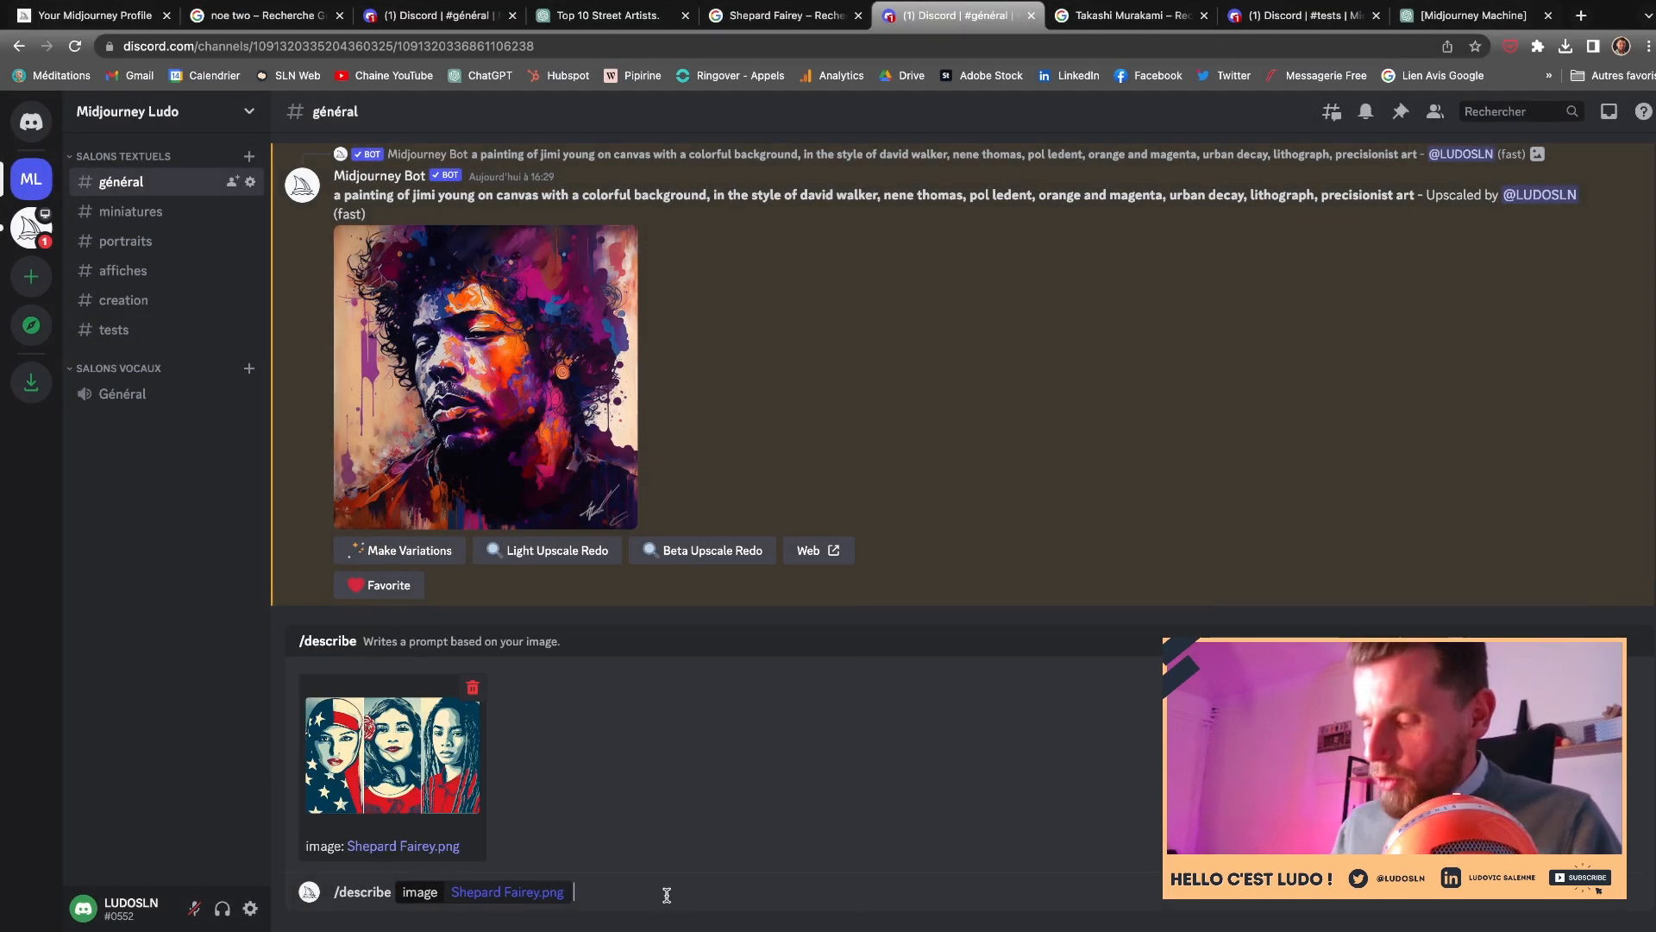
pyautogui.press('Return')
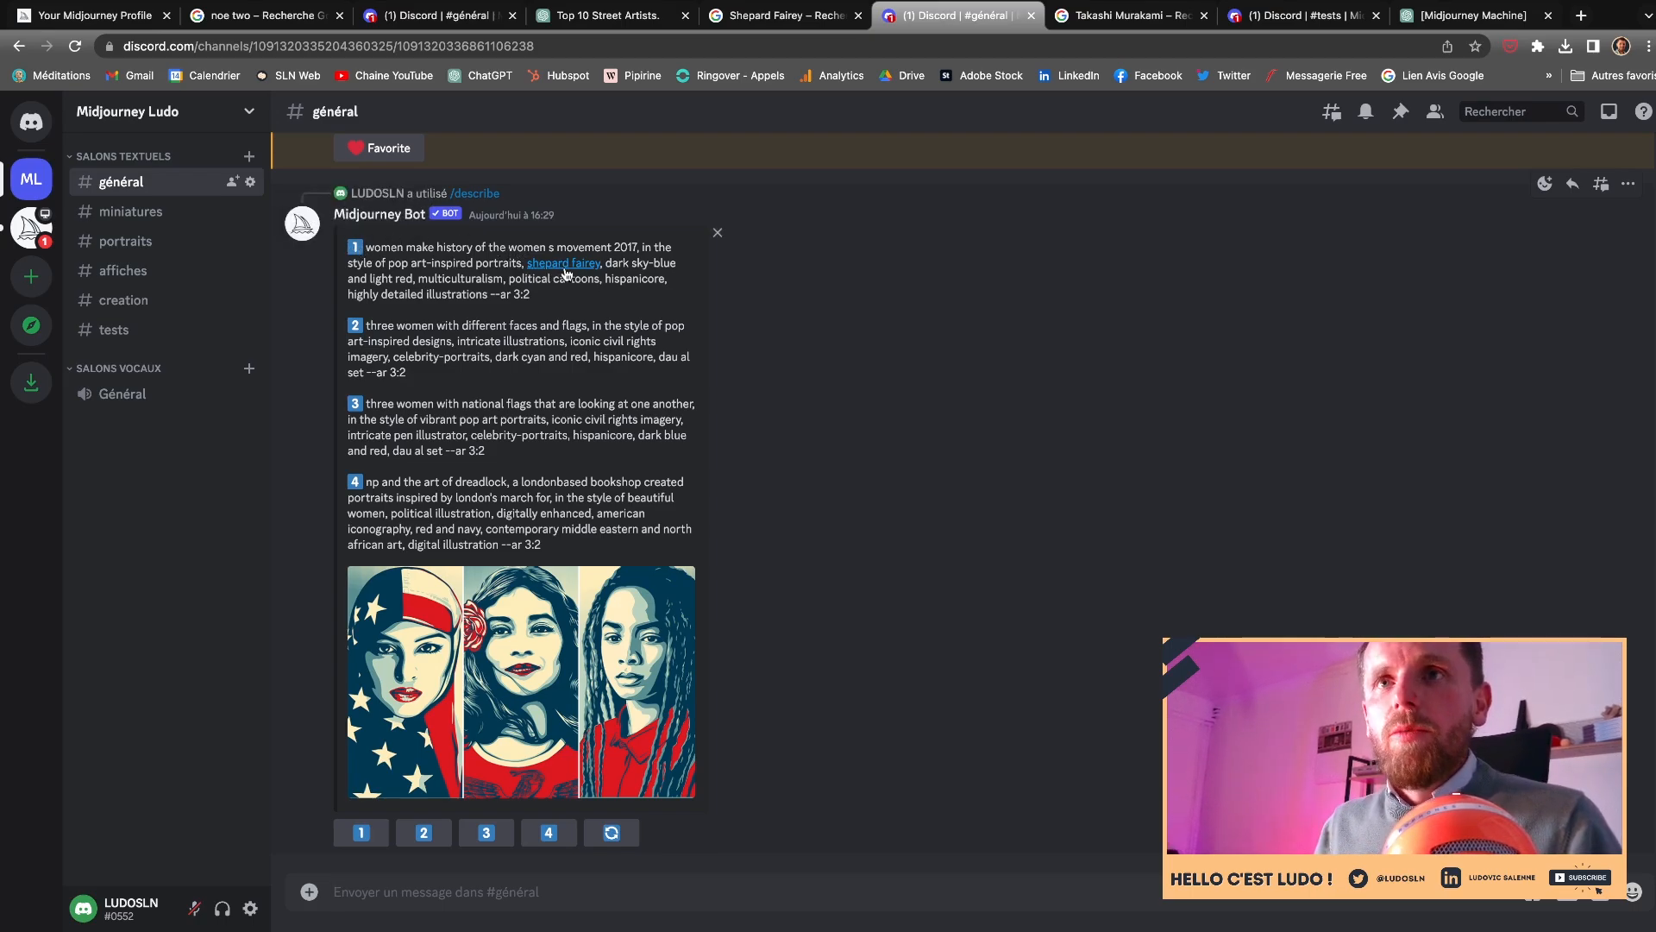
pyautogui.click(374, 837)
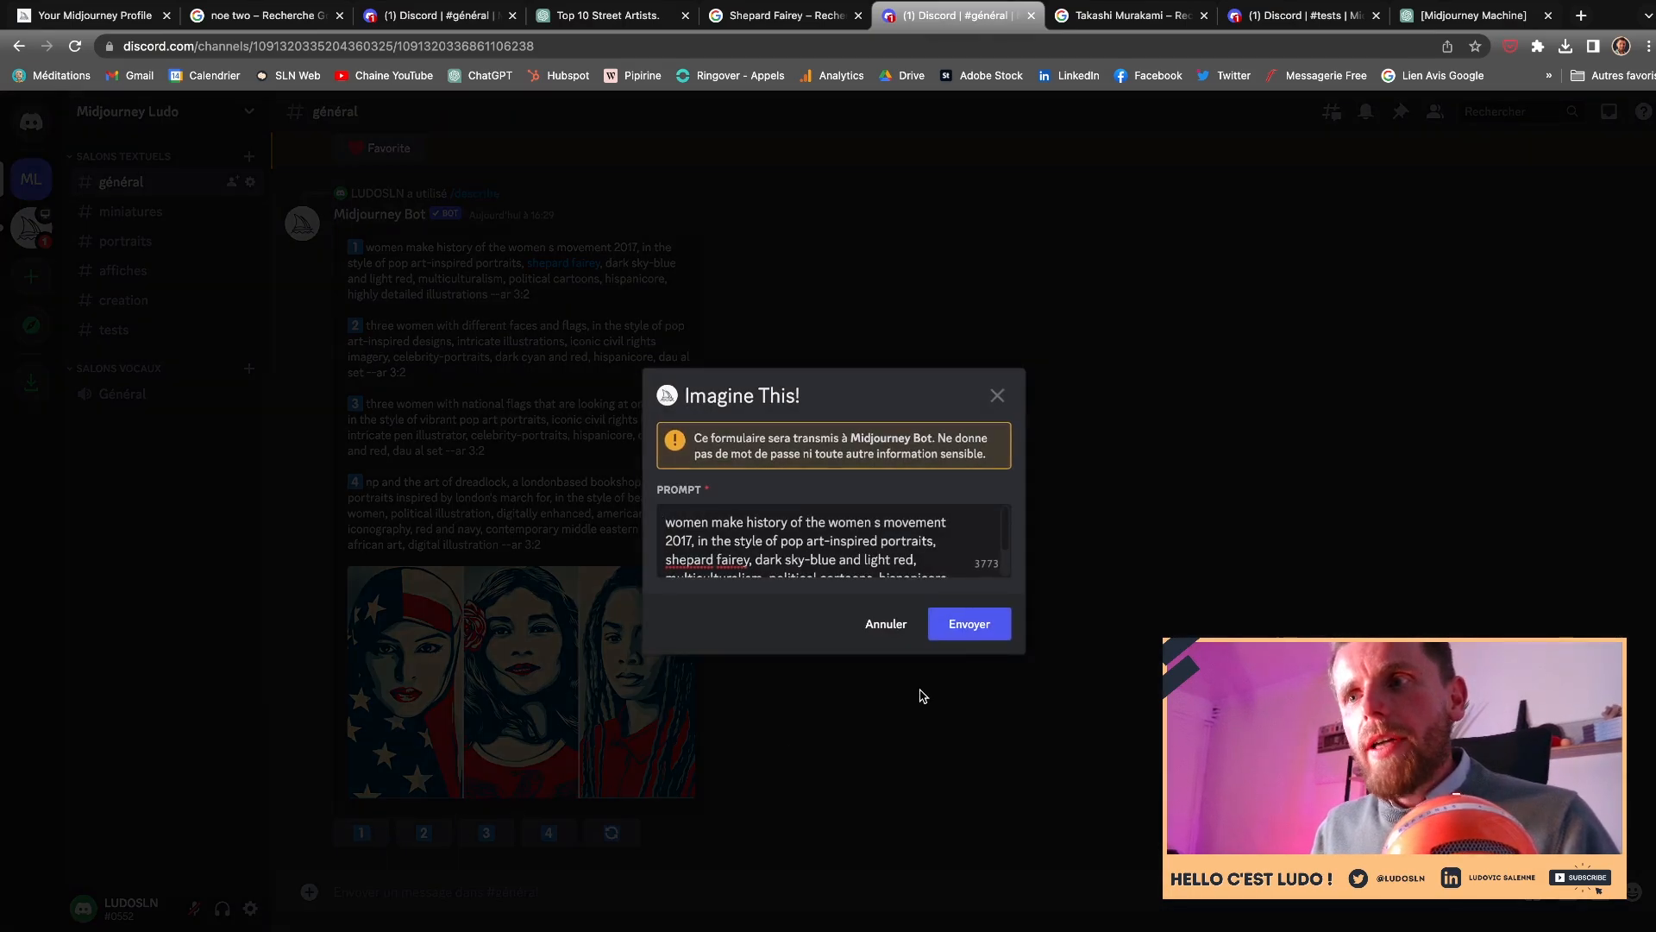
pyautogui.click(975, 624)
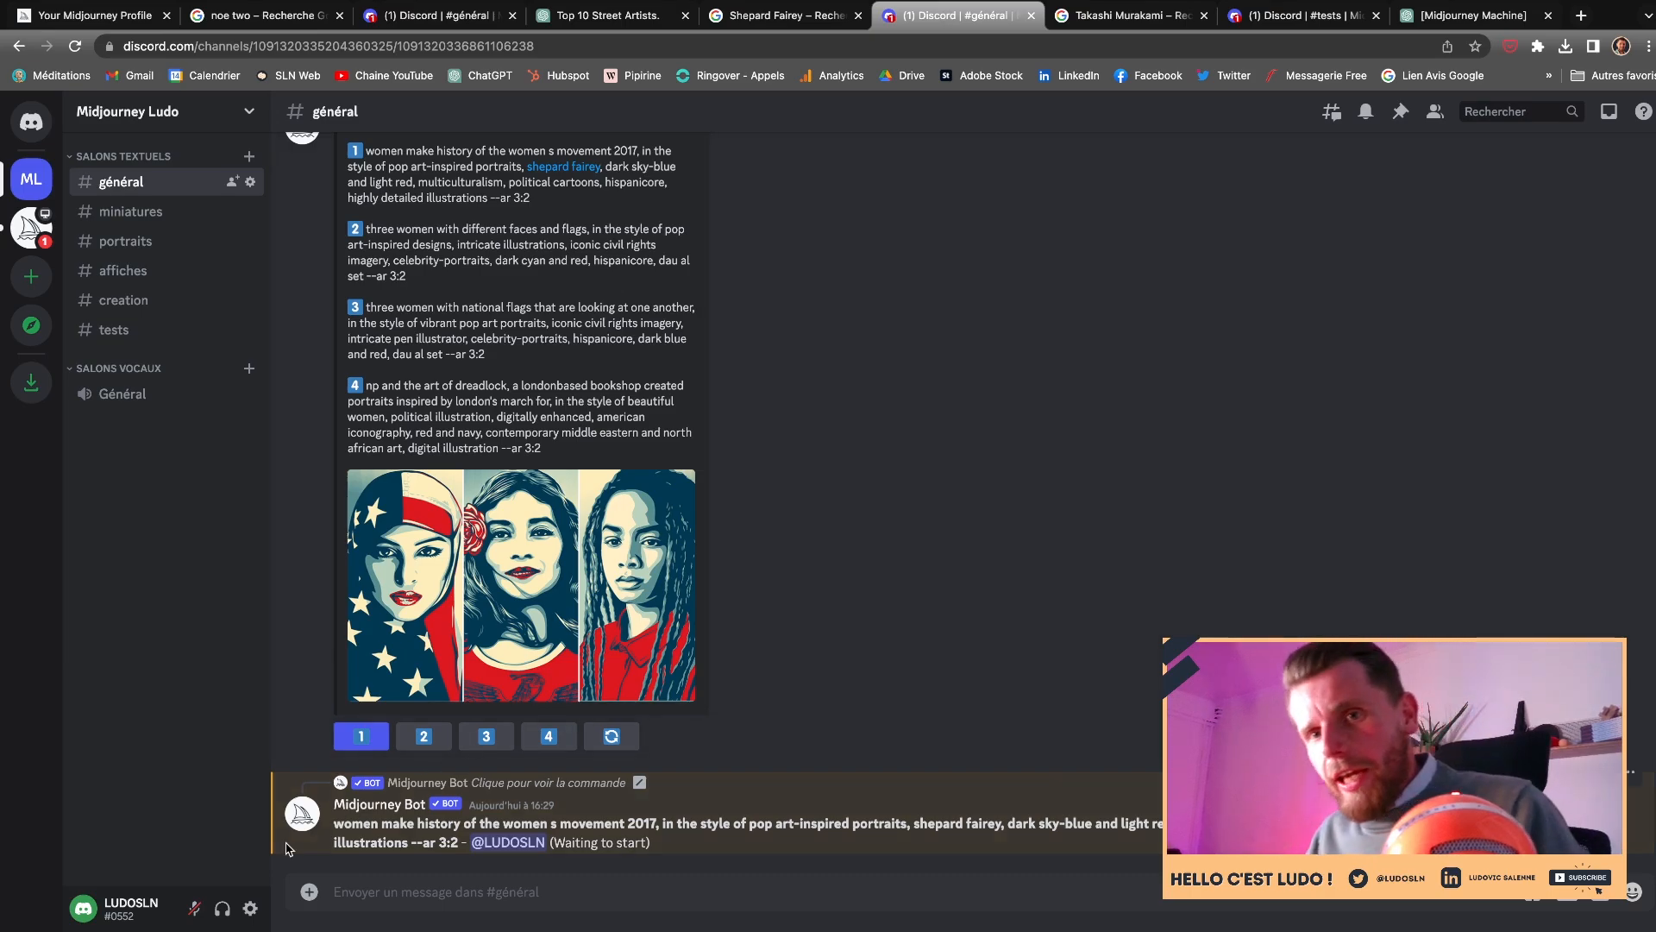
# - Submit an /imagine prompt reusing the women's movement prompt, with its opening subject replaced by "3 cyborgs"
pyautogui.moveTo(335, 516); pyautogui.dragTo(458, 531)
pyautogui.press('super+c')
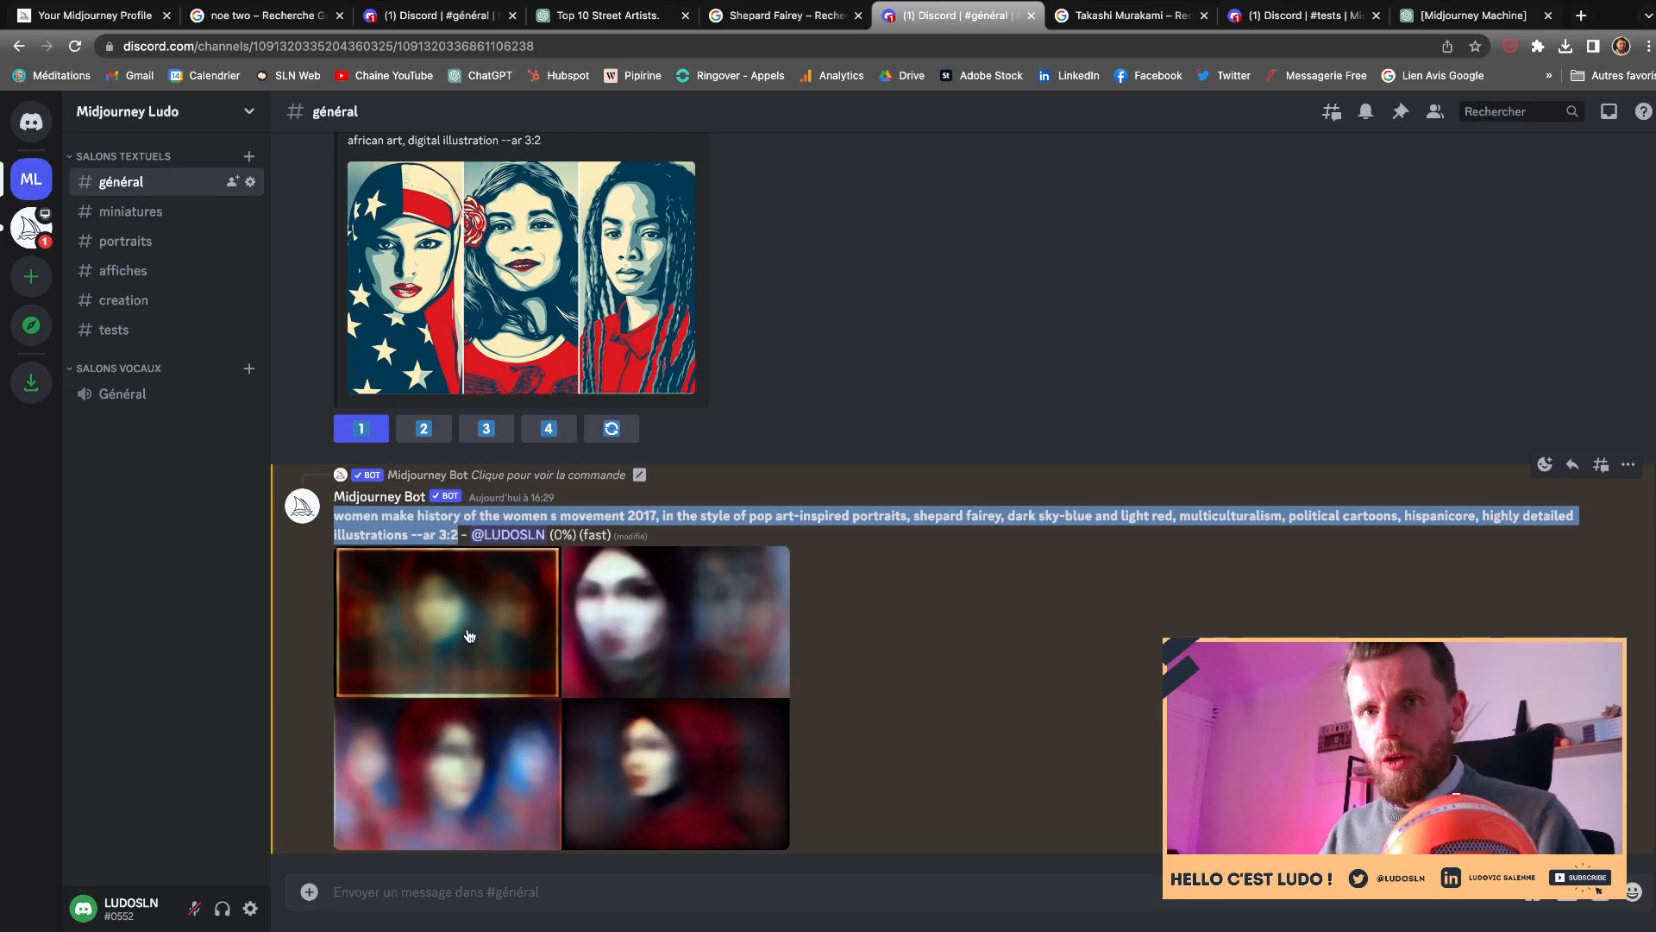
pyautogui.click(543, 893)
pyautogui.write('/imagin')
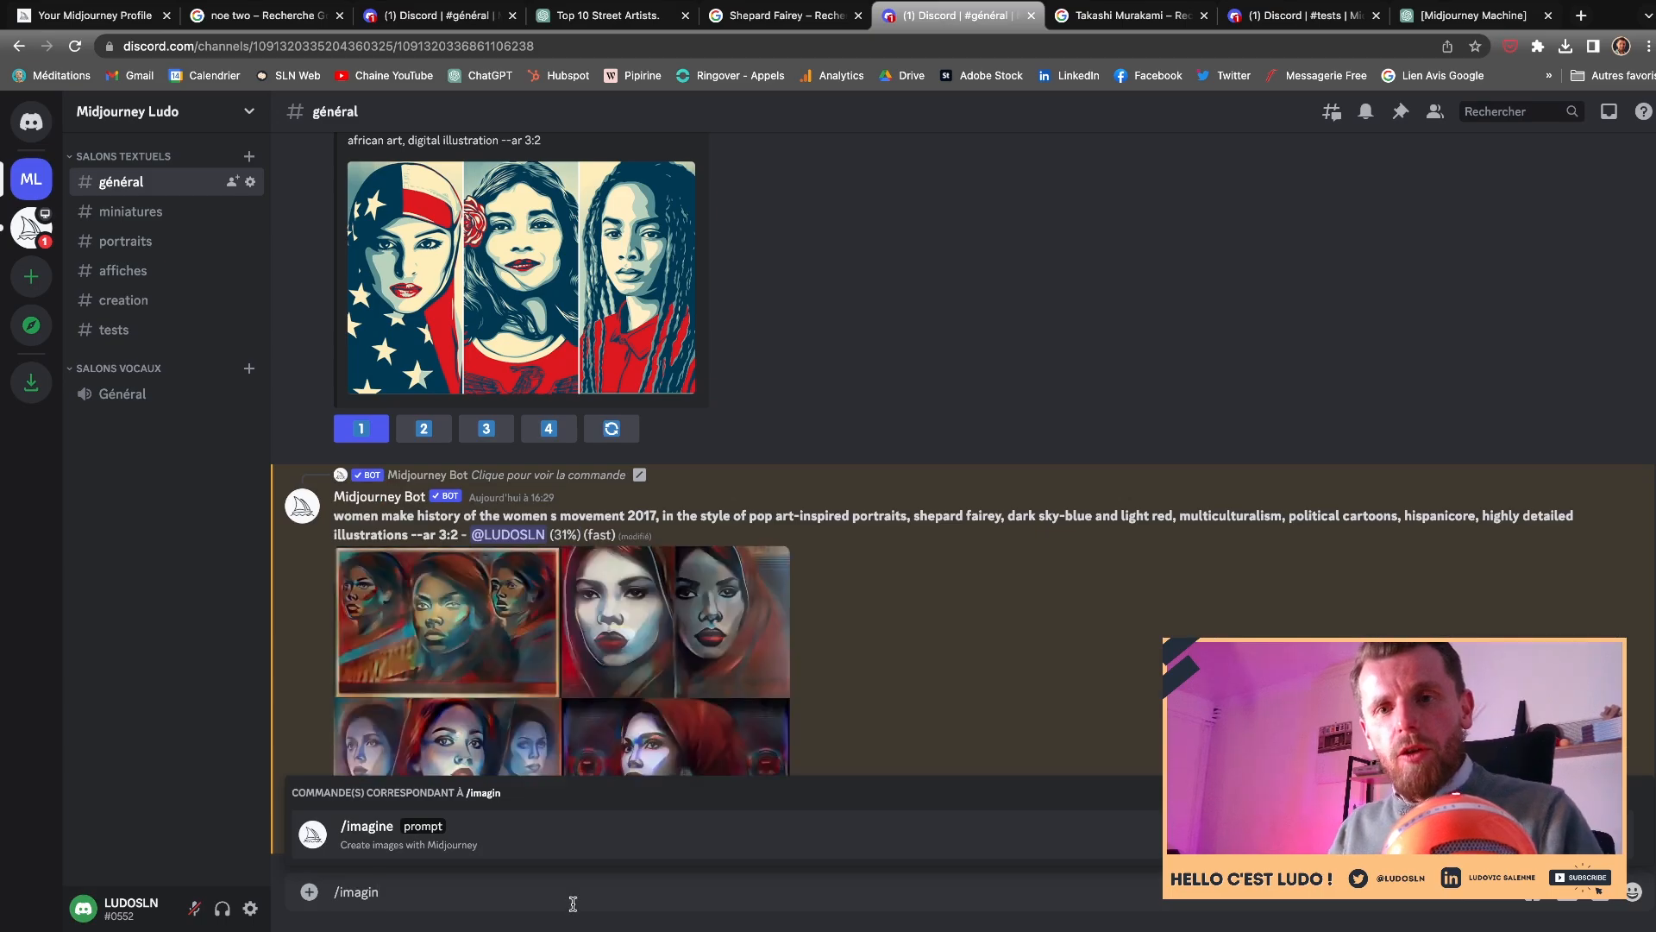
pyautogui.click(562, 844)
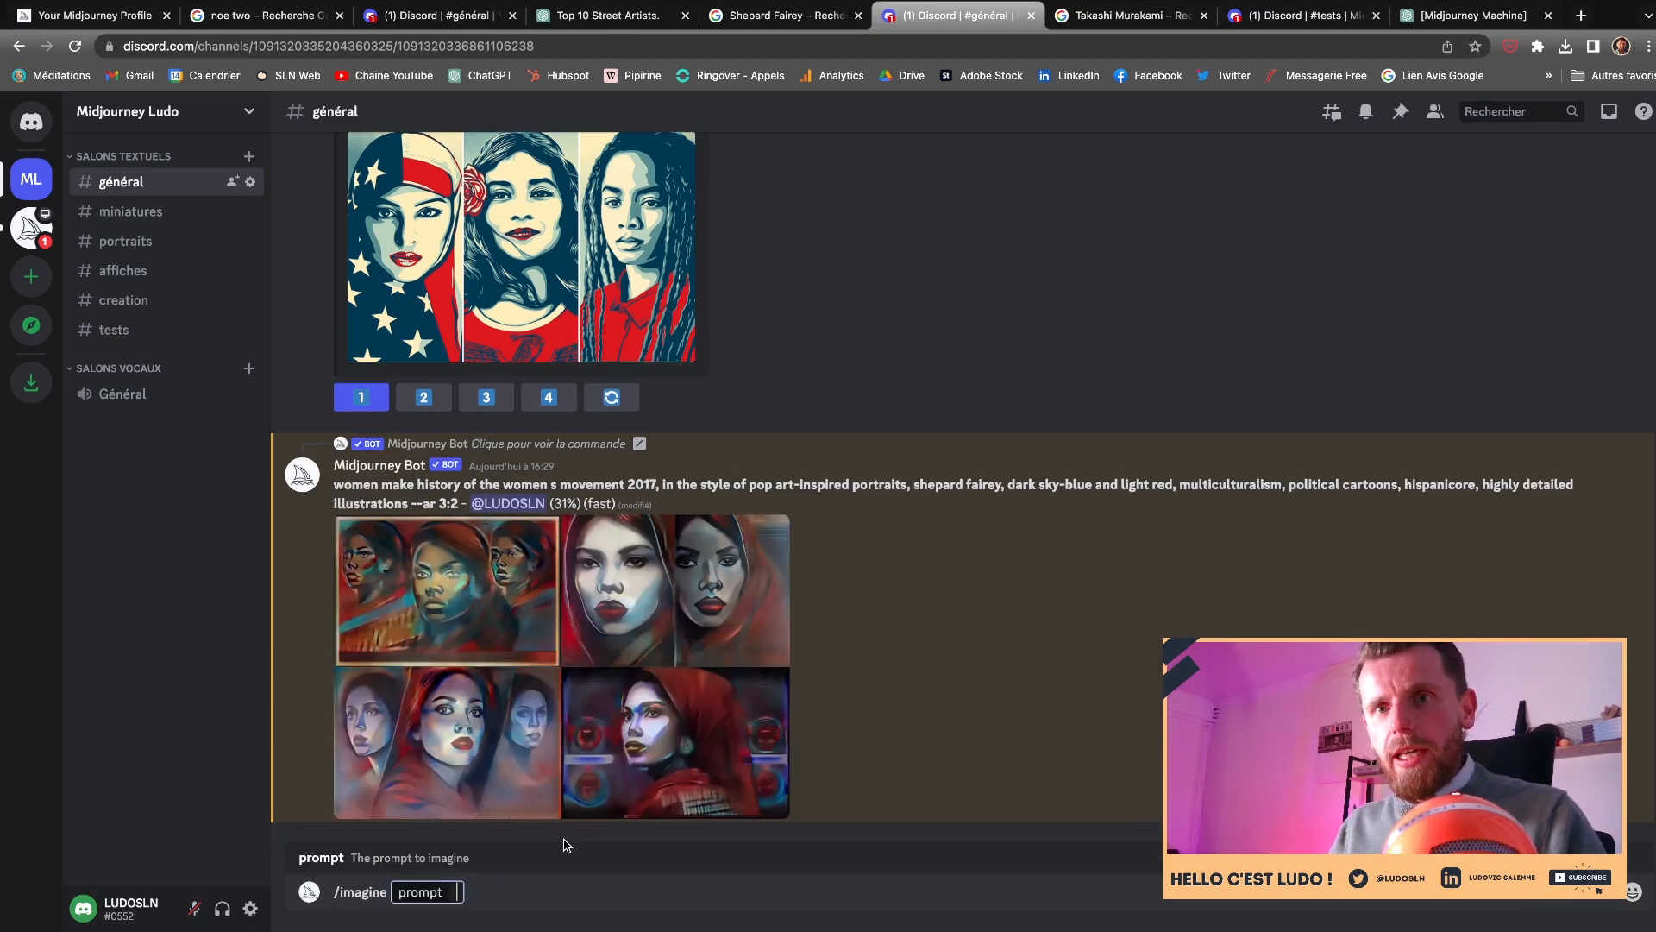
pyautogui.press('super+v')
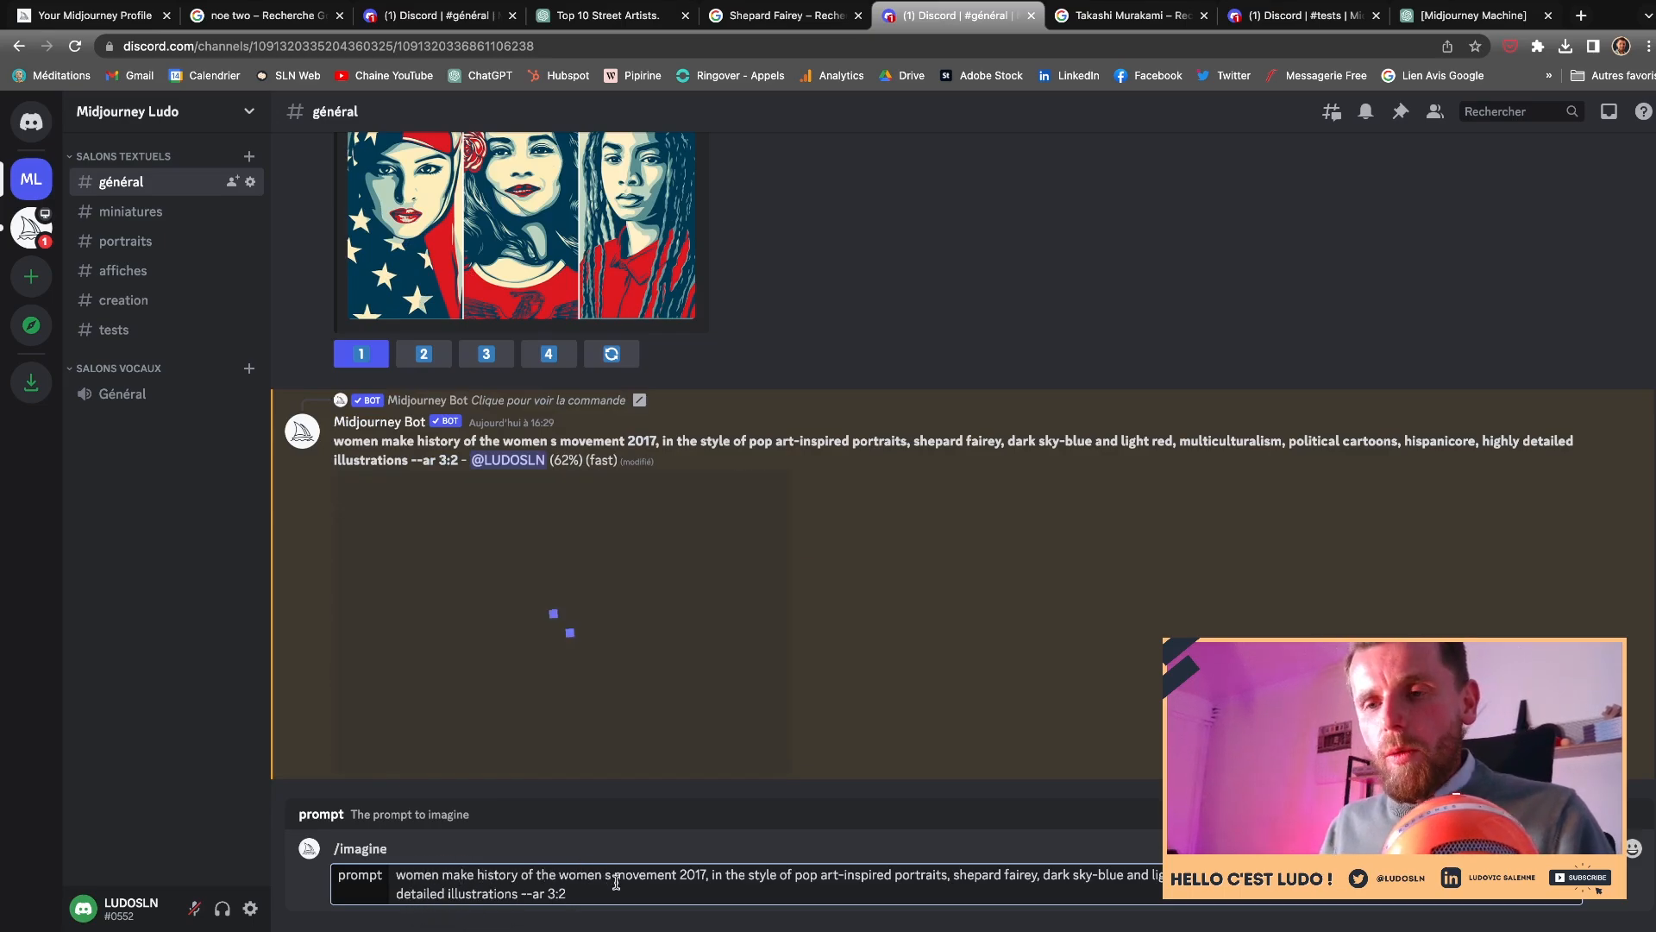
pyautogui.moveTo(708, 874); pyautogui.dragTo(397, 868)
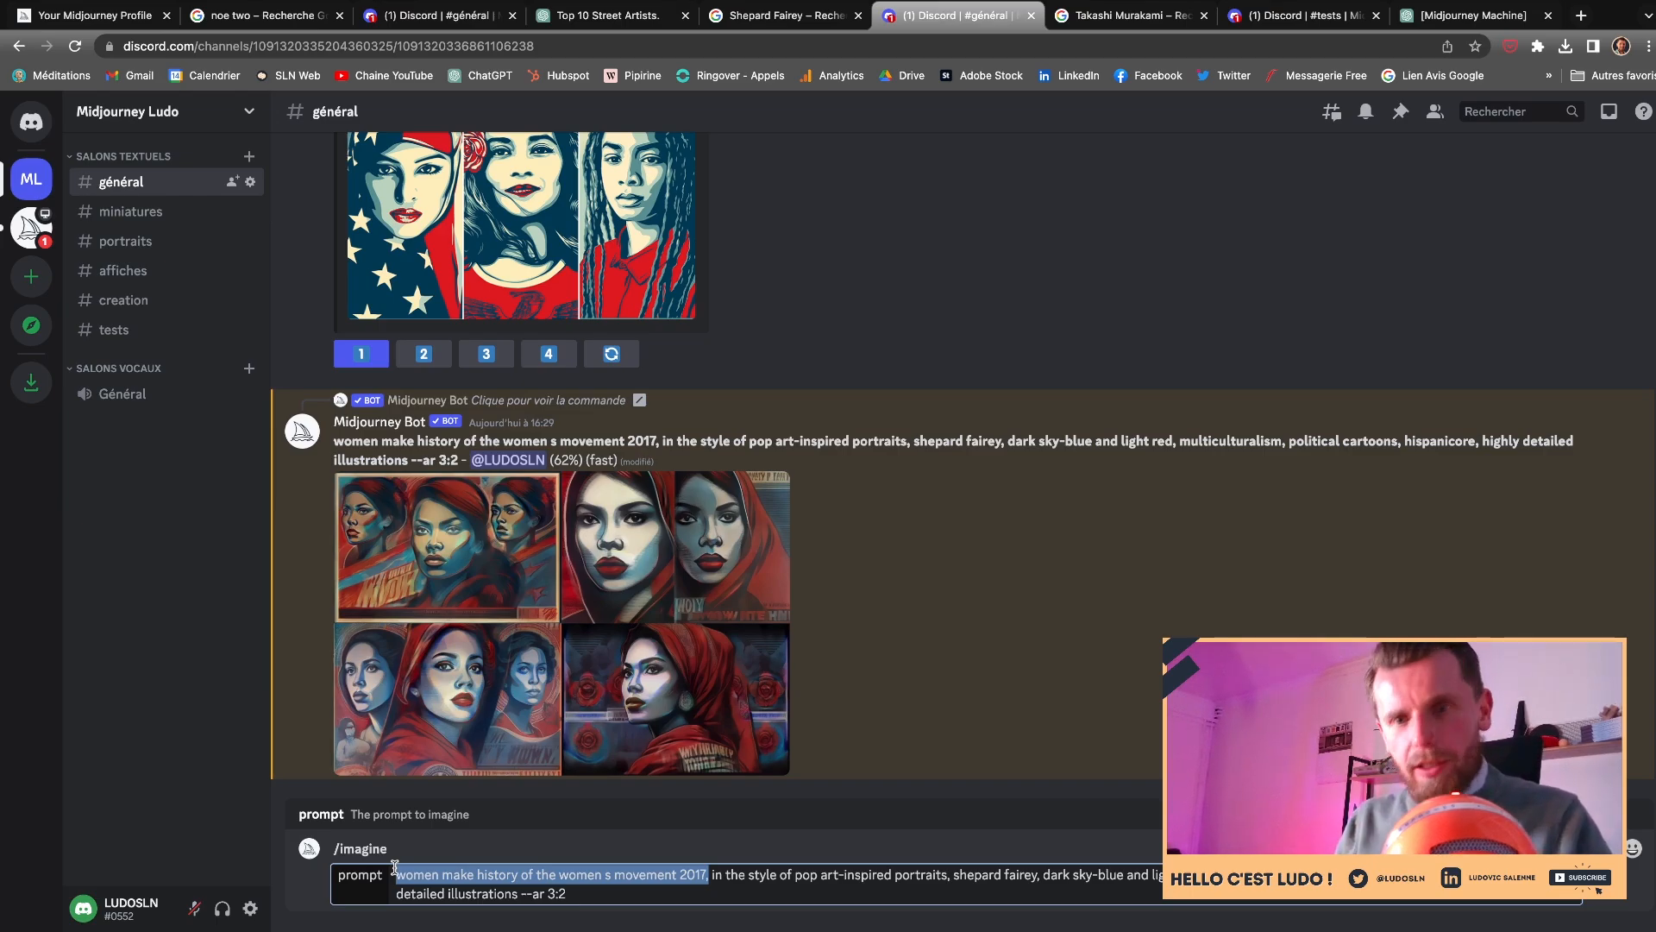
pyautogui.write('3 cy')
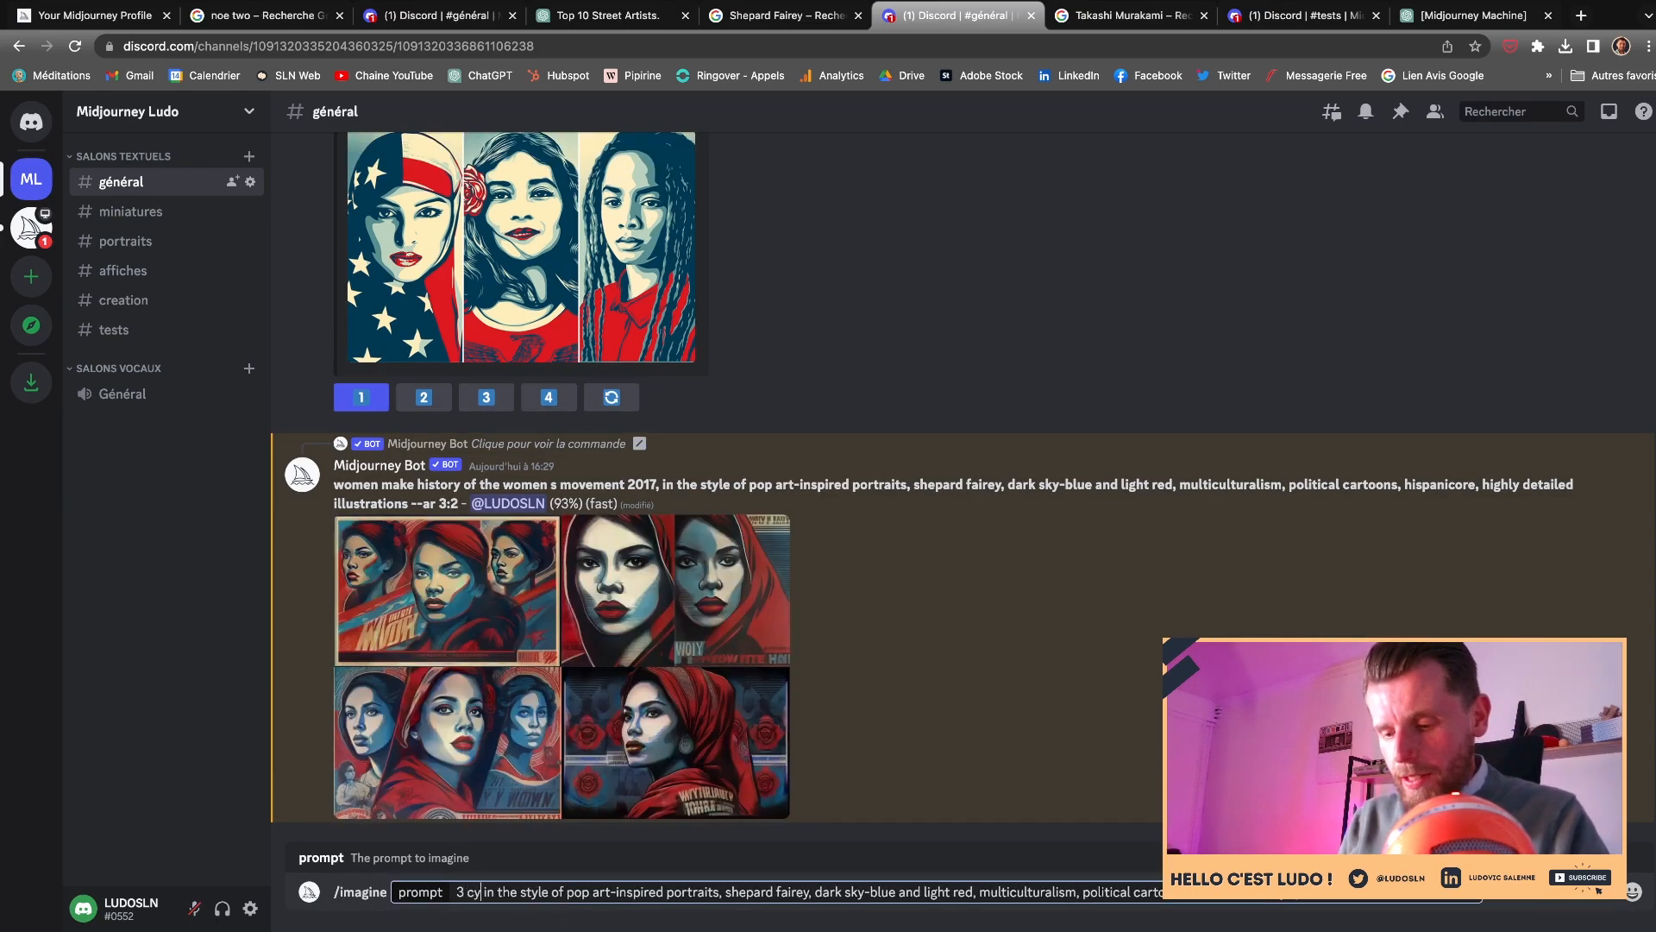
pyautogui.write('bor')
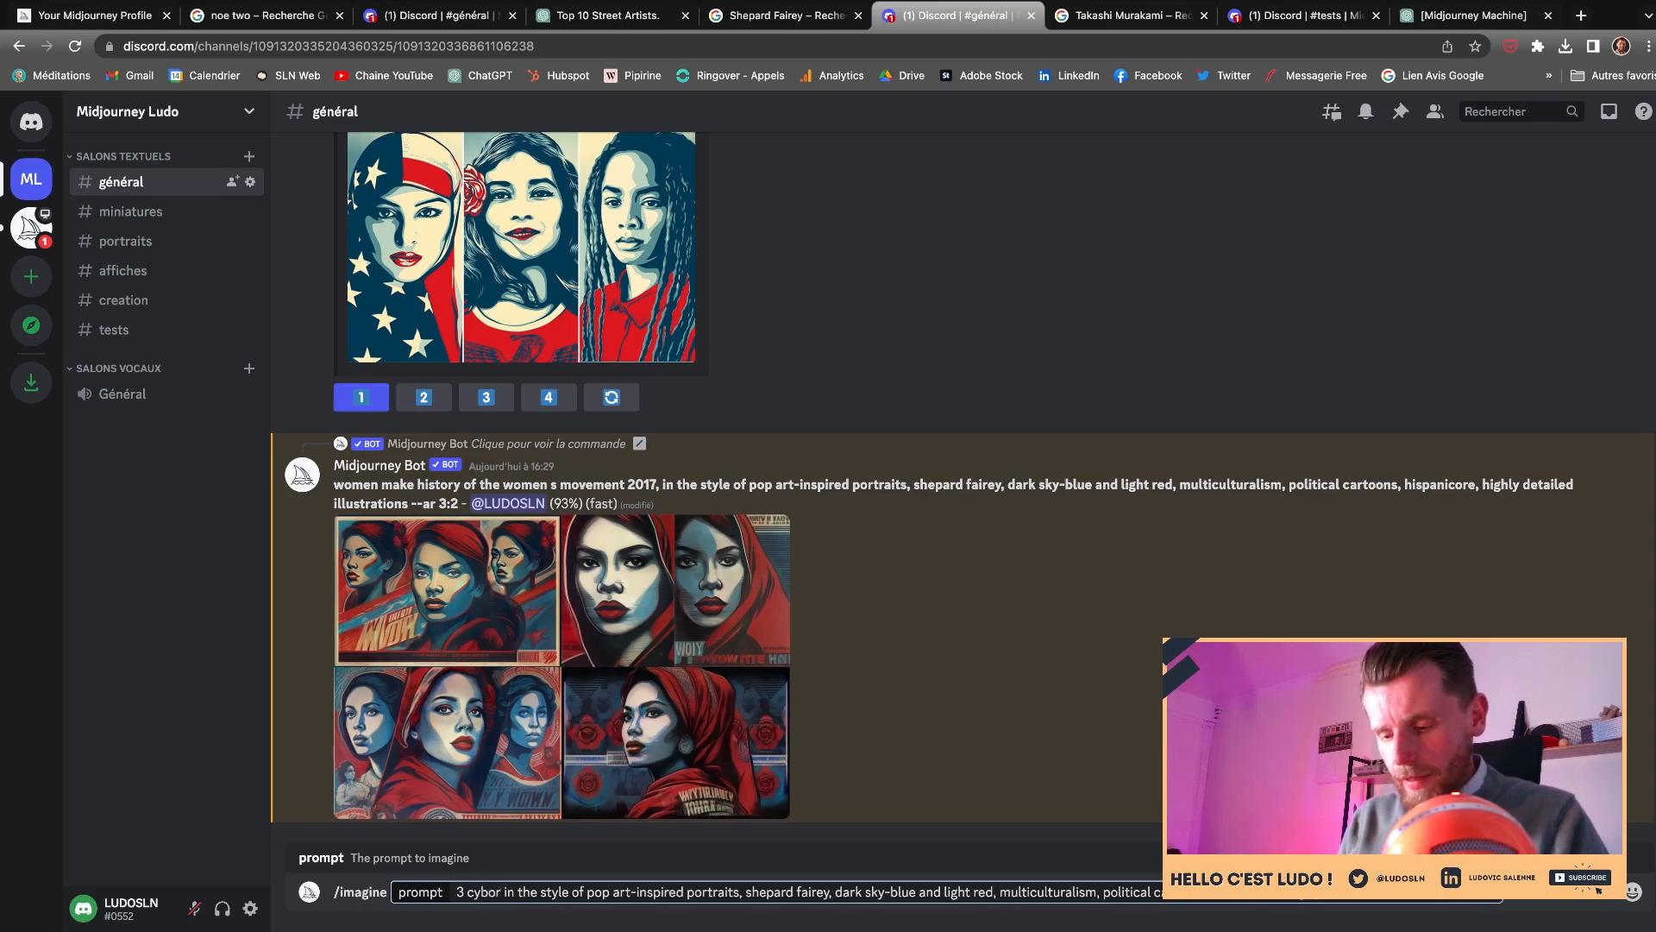
pyautogui.write('gs')
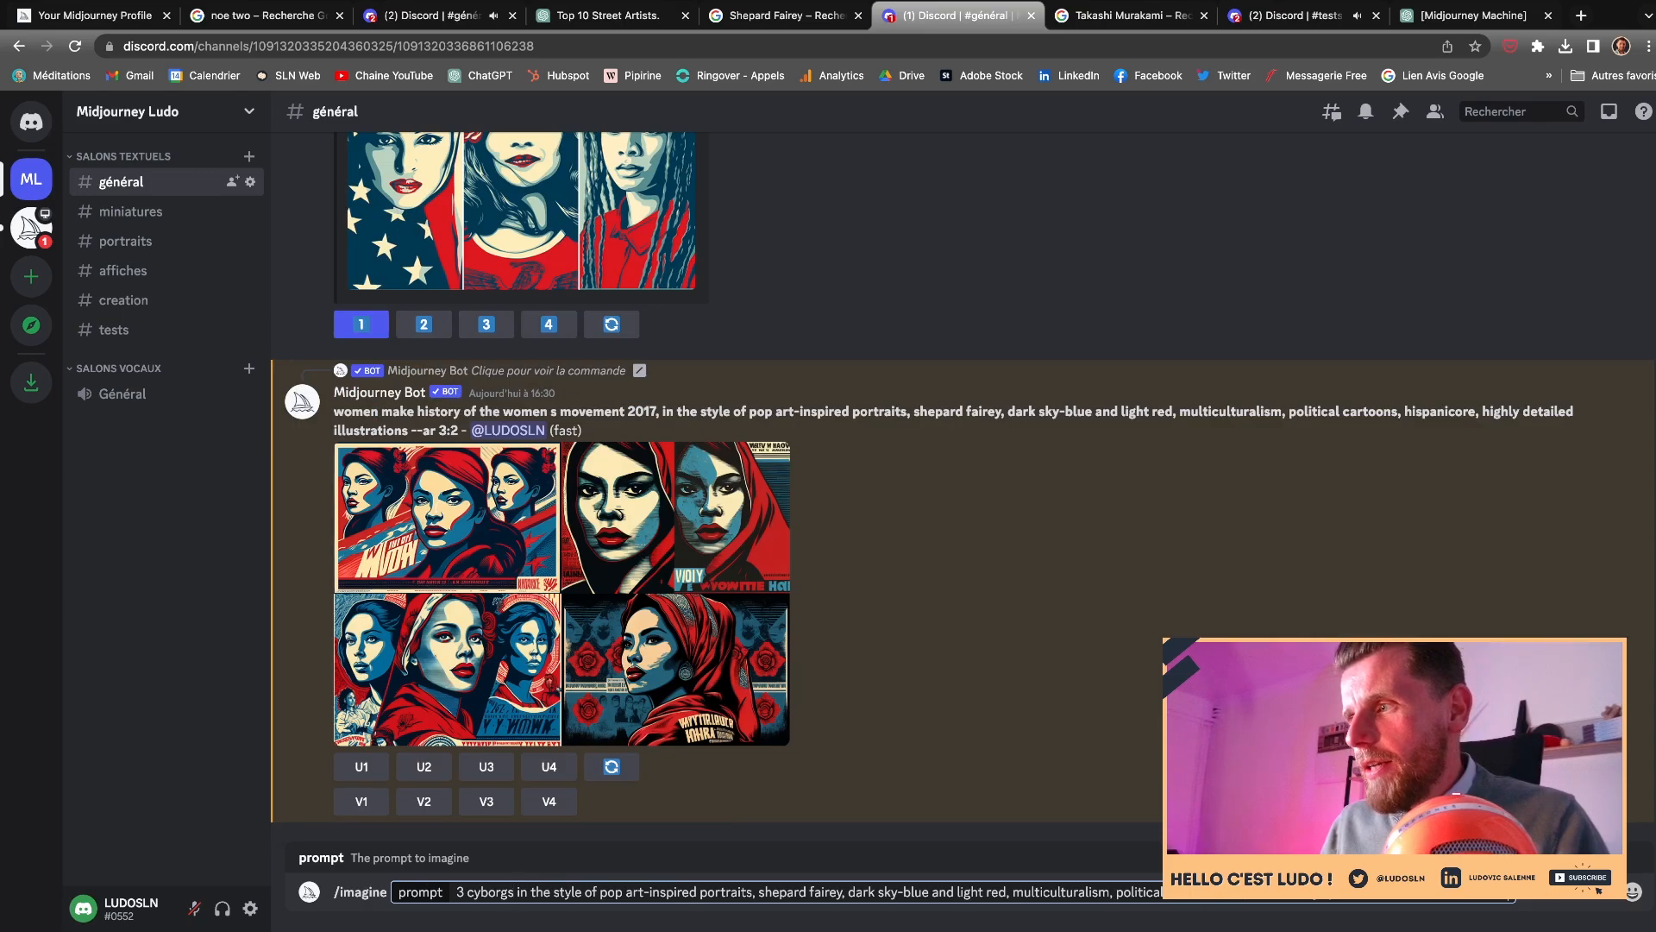
pyautogui.press('Return')
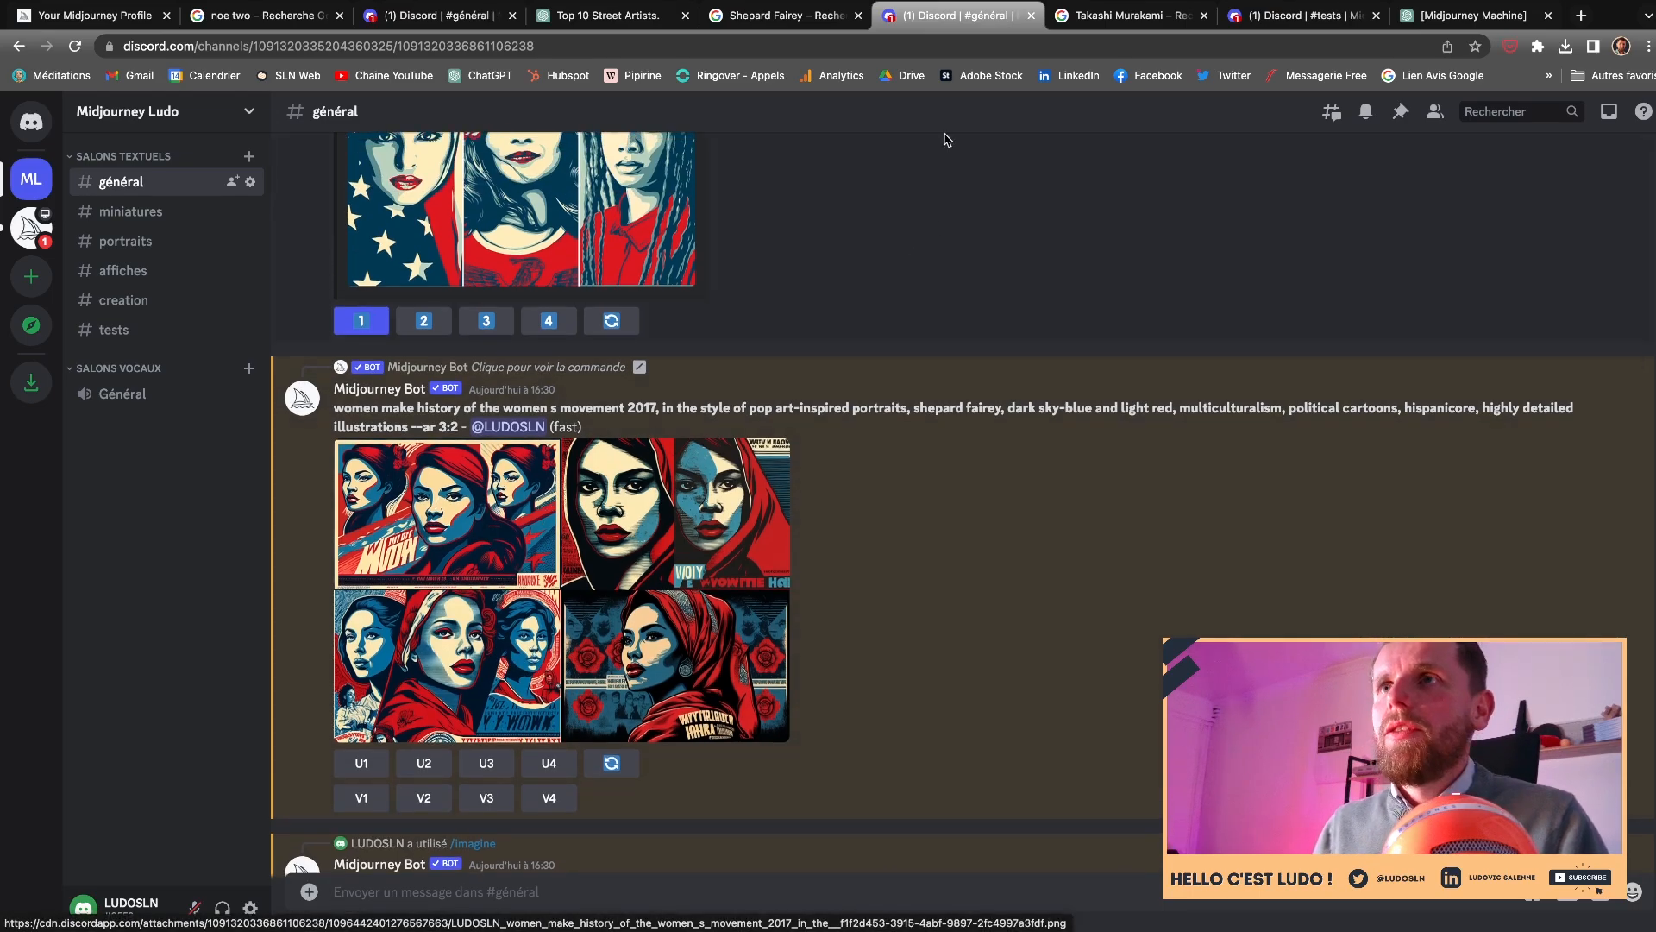
# - Compare the Shepard Fairey Google Images and the described reference with both generated grids, and examine the "3 cyborgs" grid enlarged
pyautogui.click(776, 15)
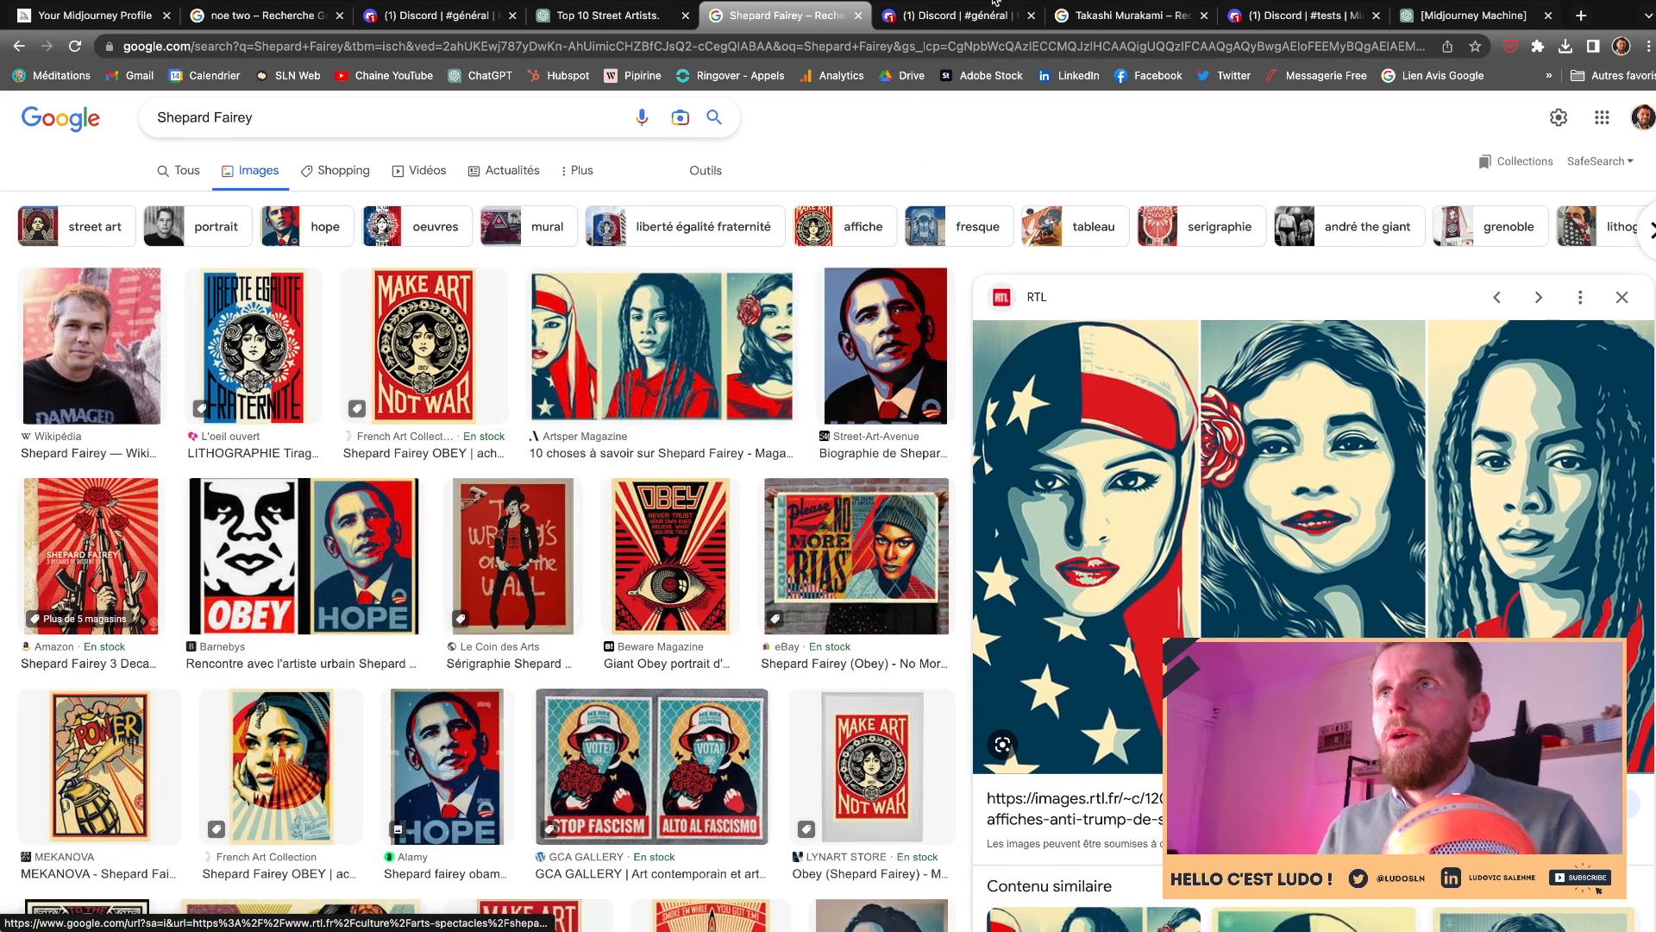
pyautogui.click(953, 16)
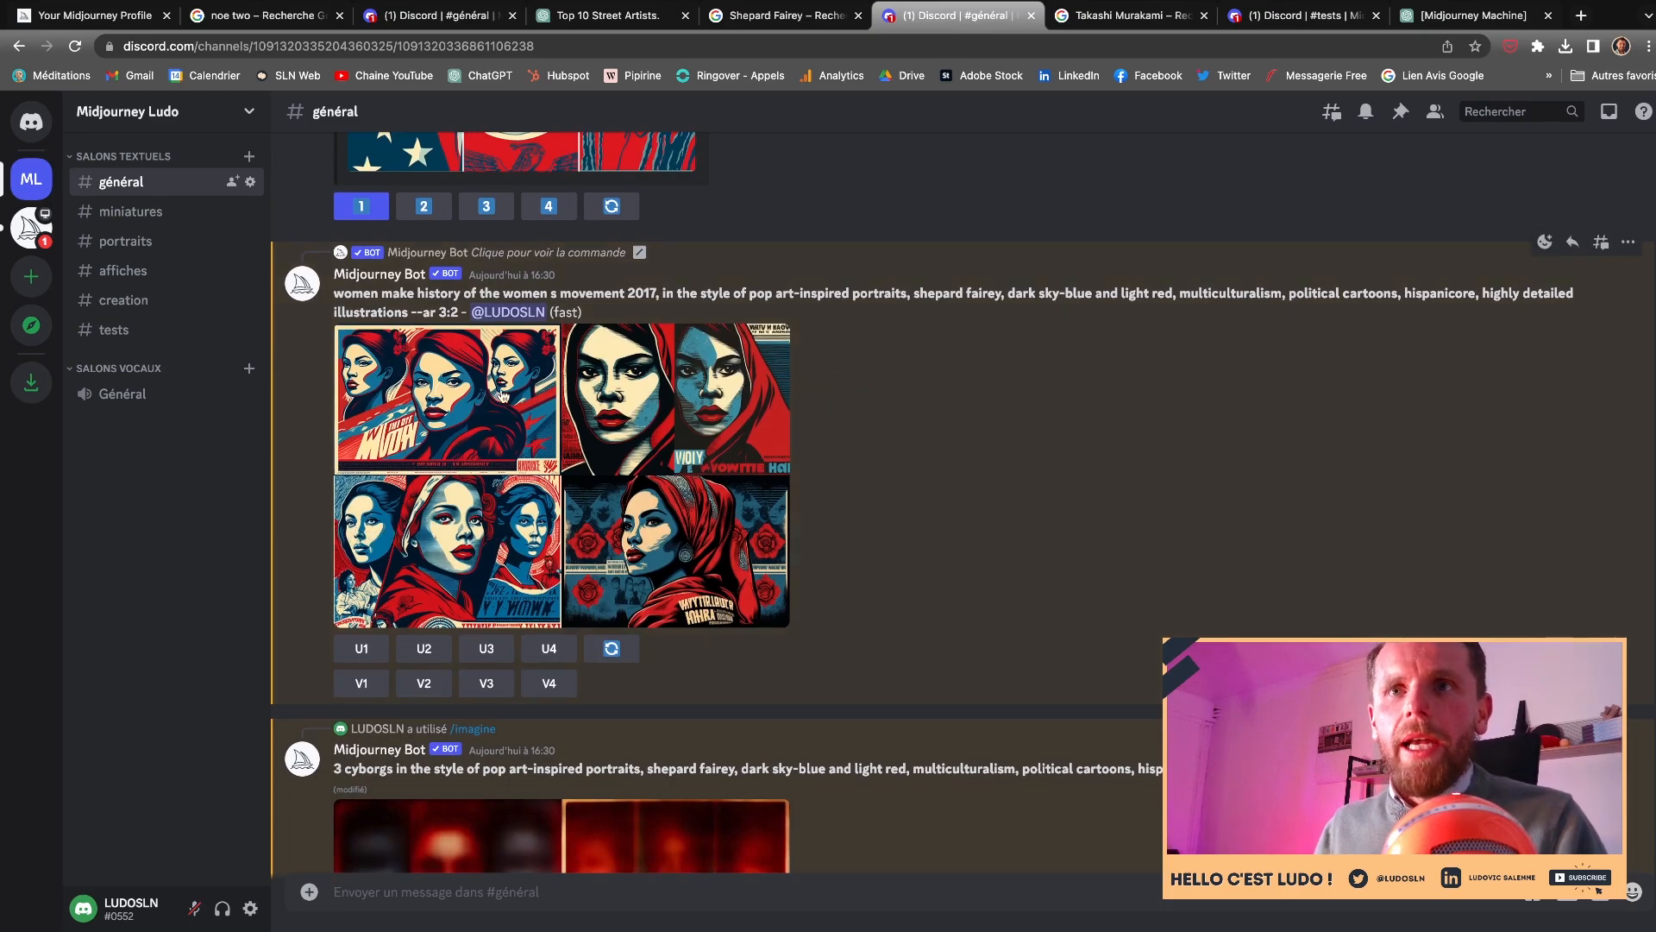
pyautogui.scroll(3, 497, 505)
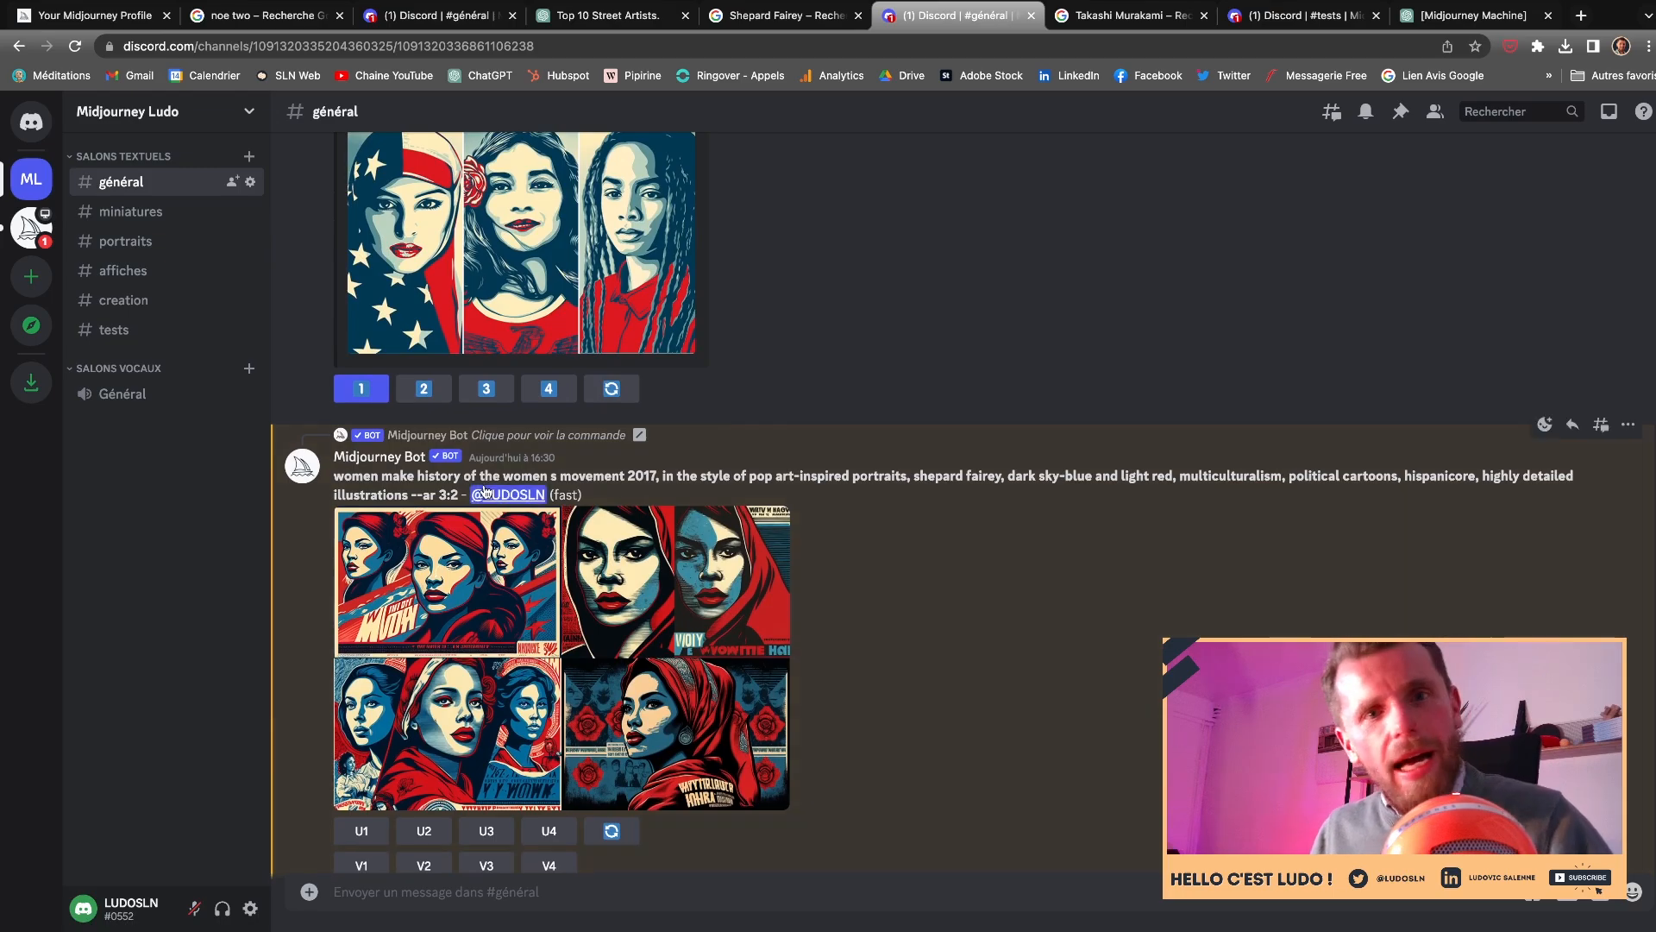
pyautogui.scroll(-1, 486, 491)
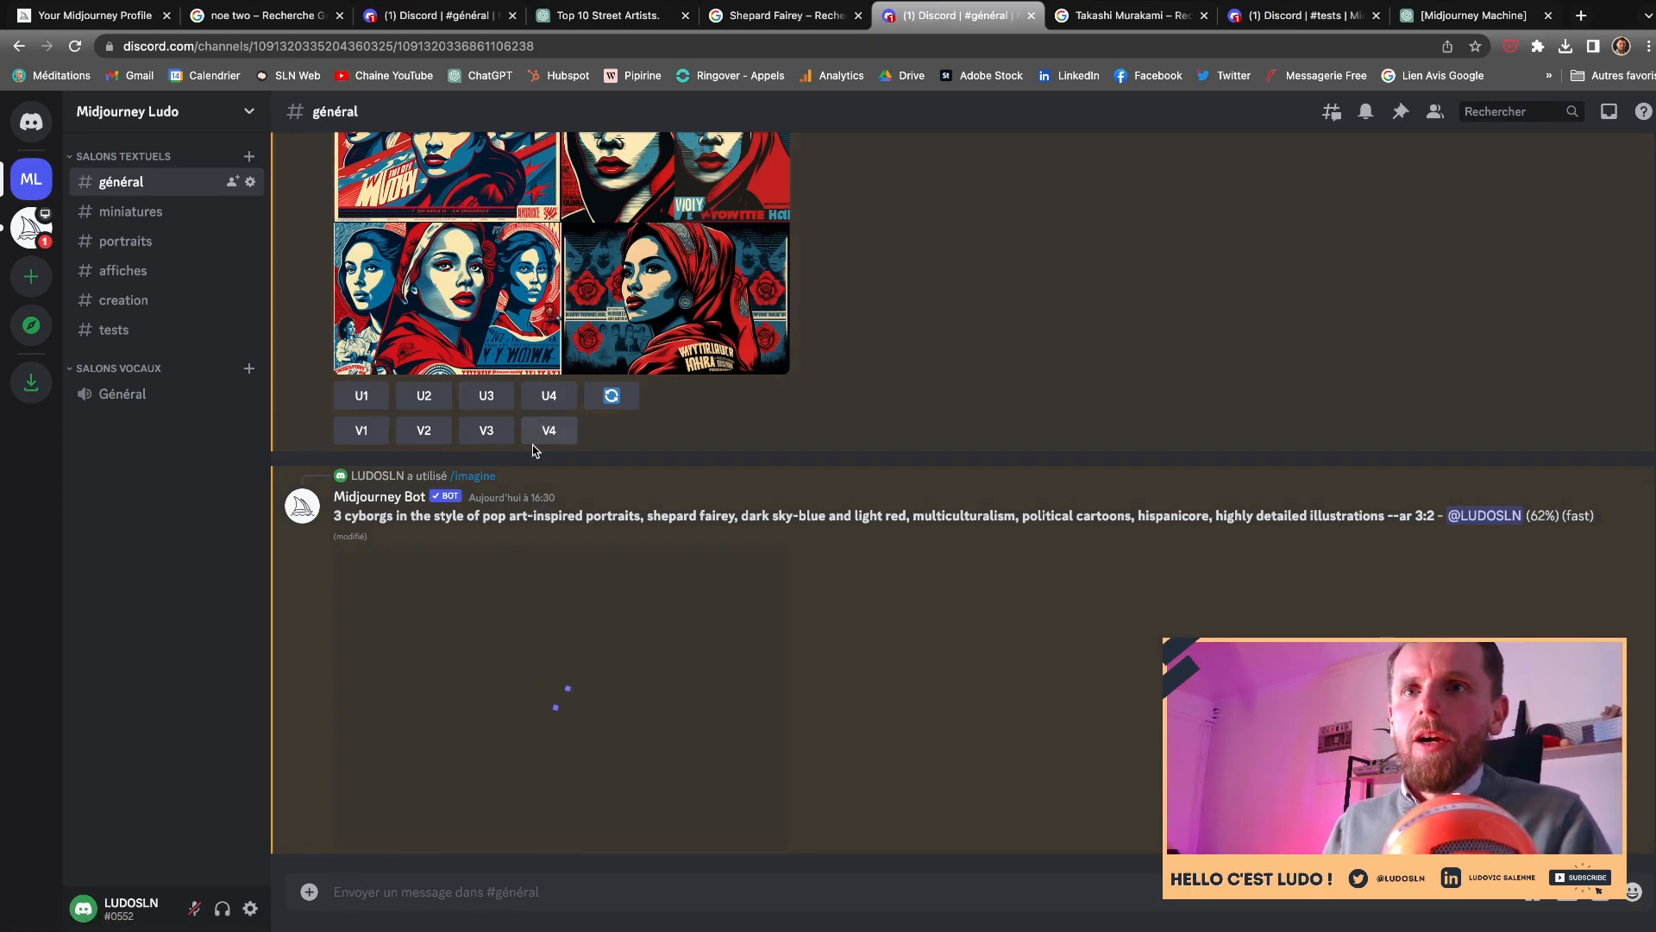
pyautogui.scroll(5, 501, 414)
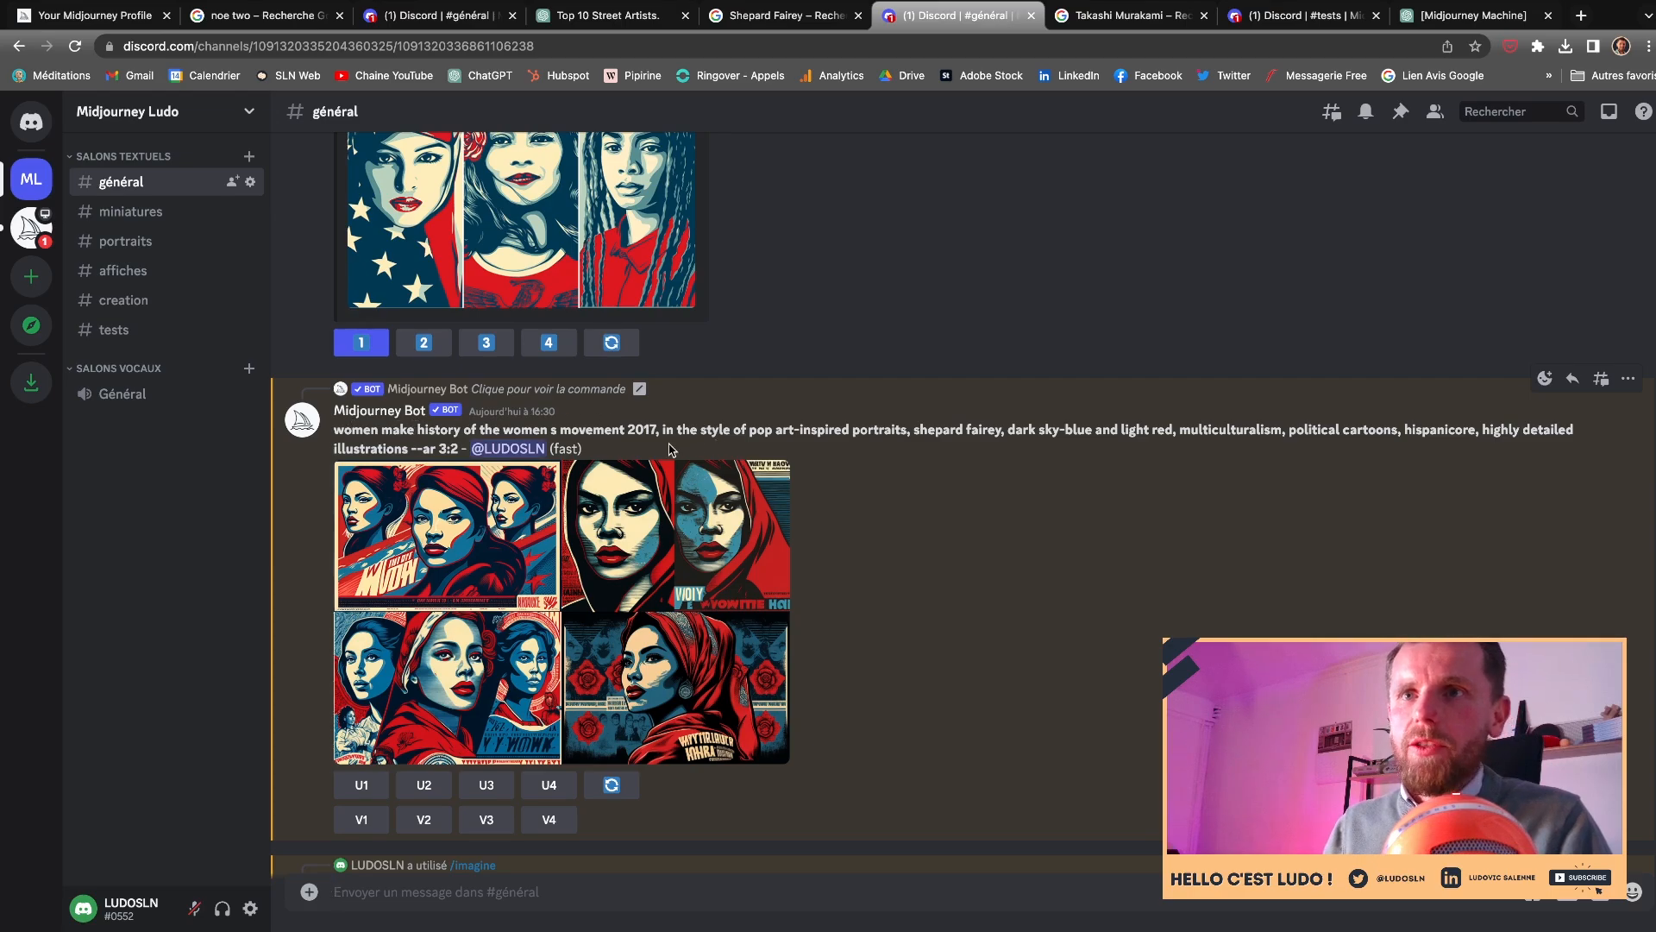
pyautogui.scroll(-5, 660, 524)
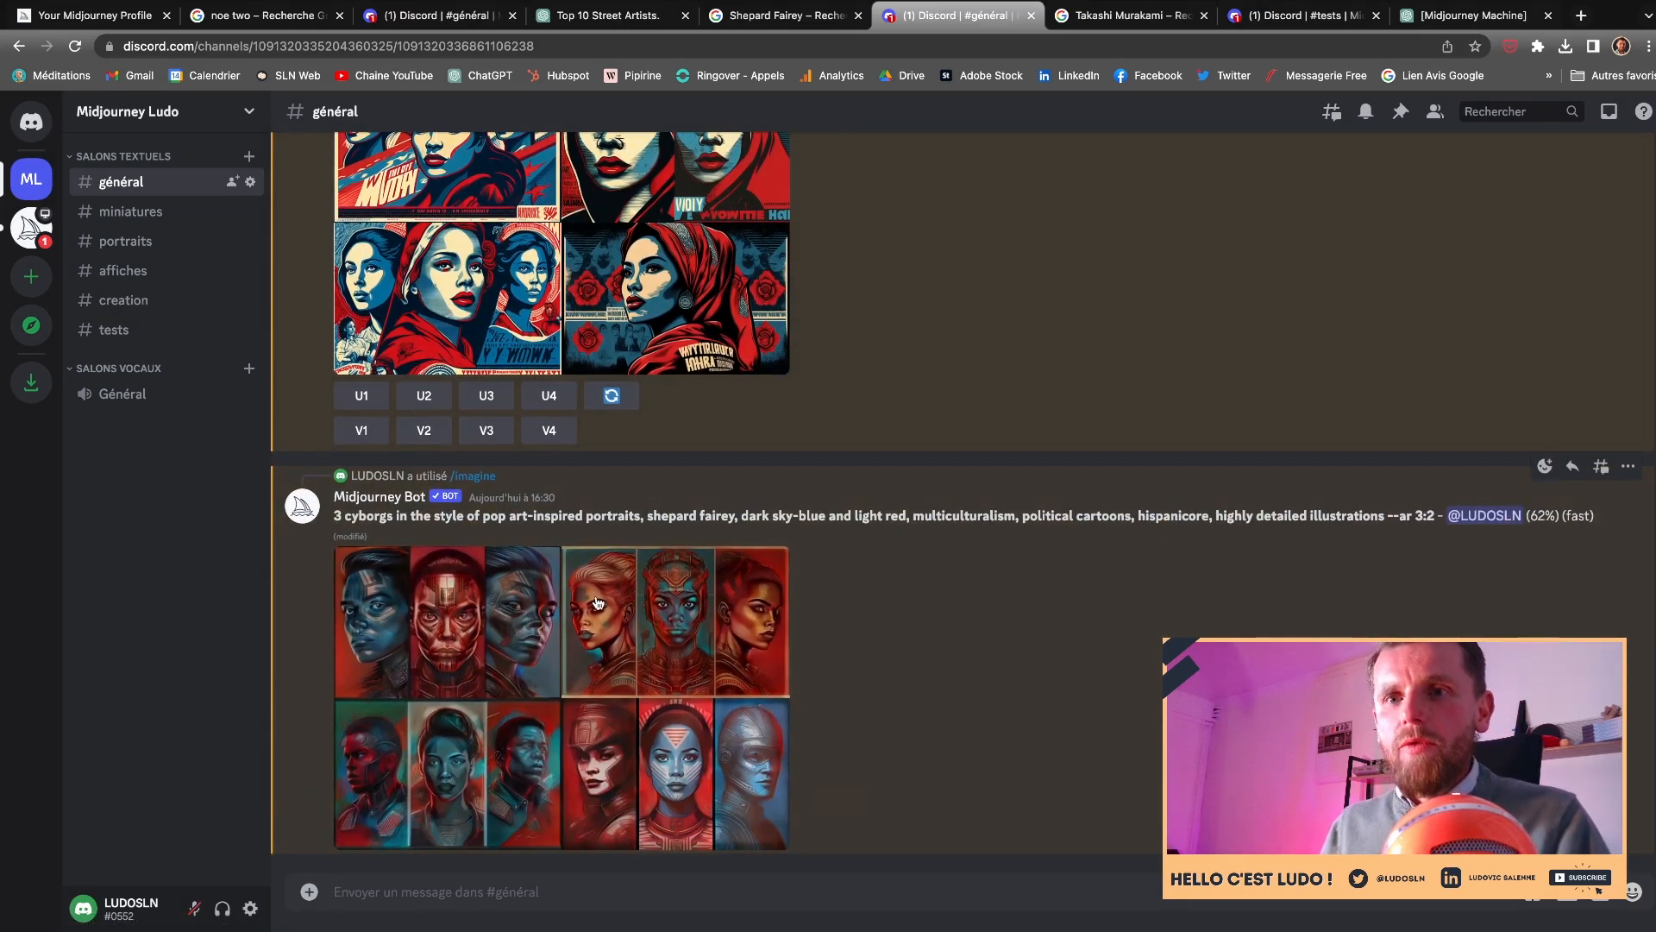
pyautogui.scroll(10, 539, 311)
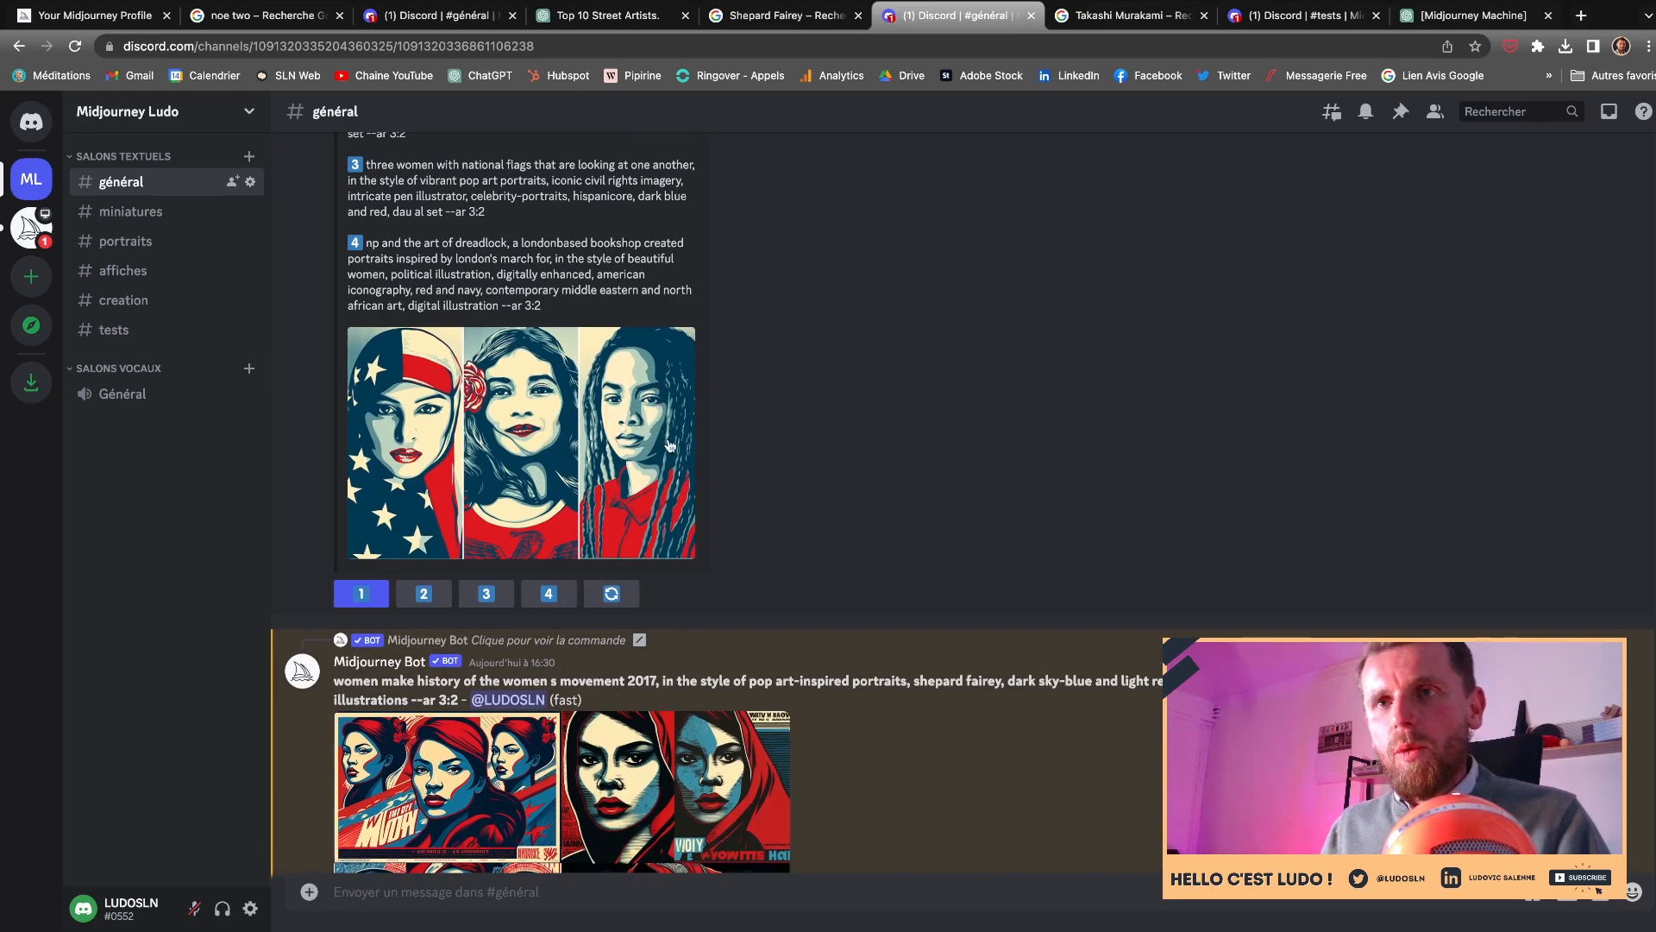
pyautogui.scroll(-8, 822, 483)
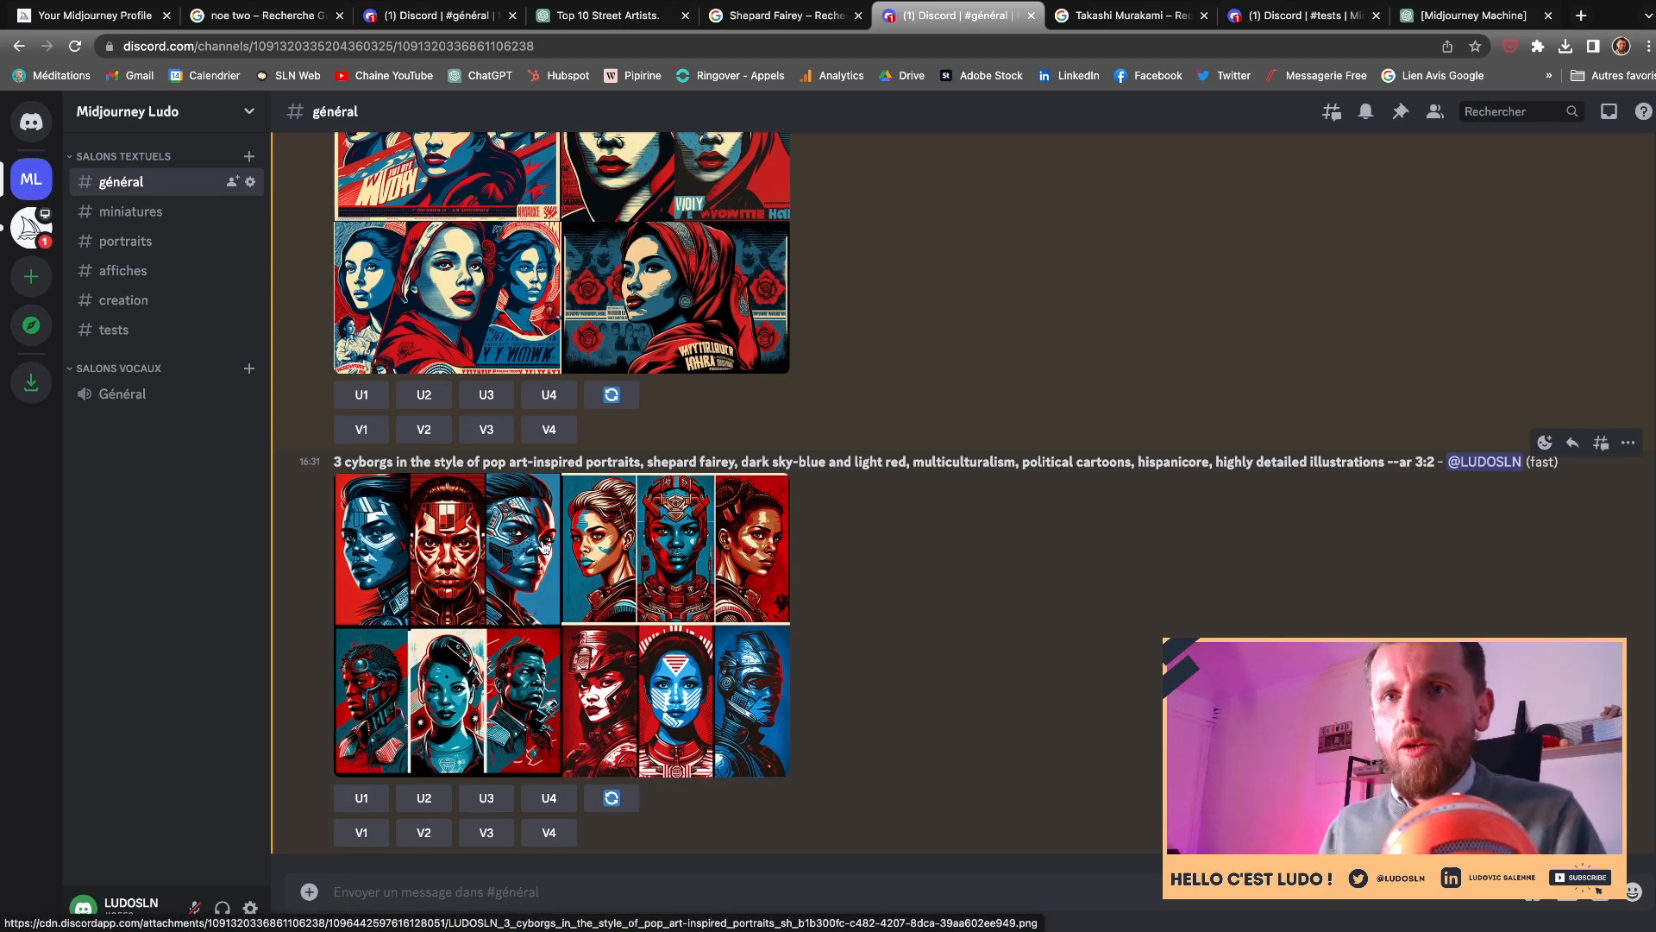
pyautogui.click(630, 674)
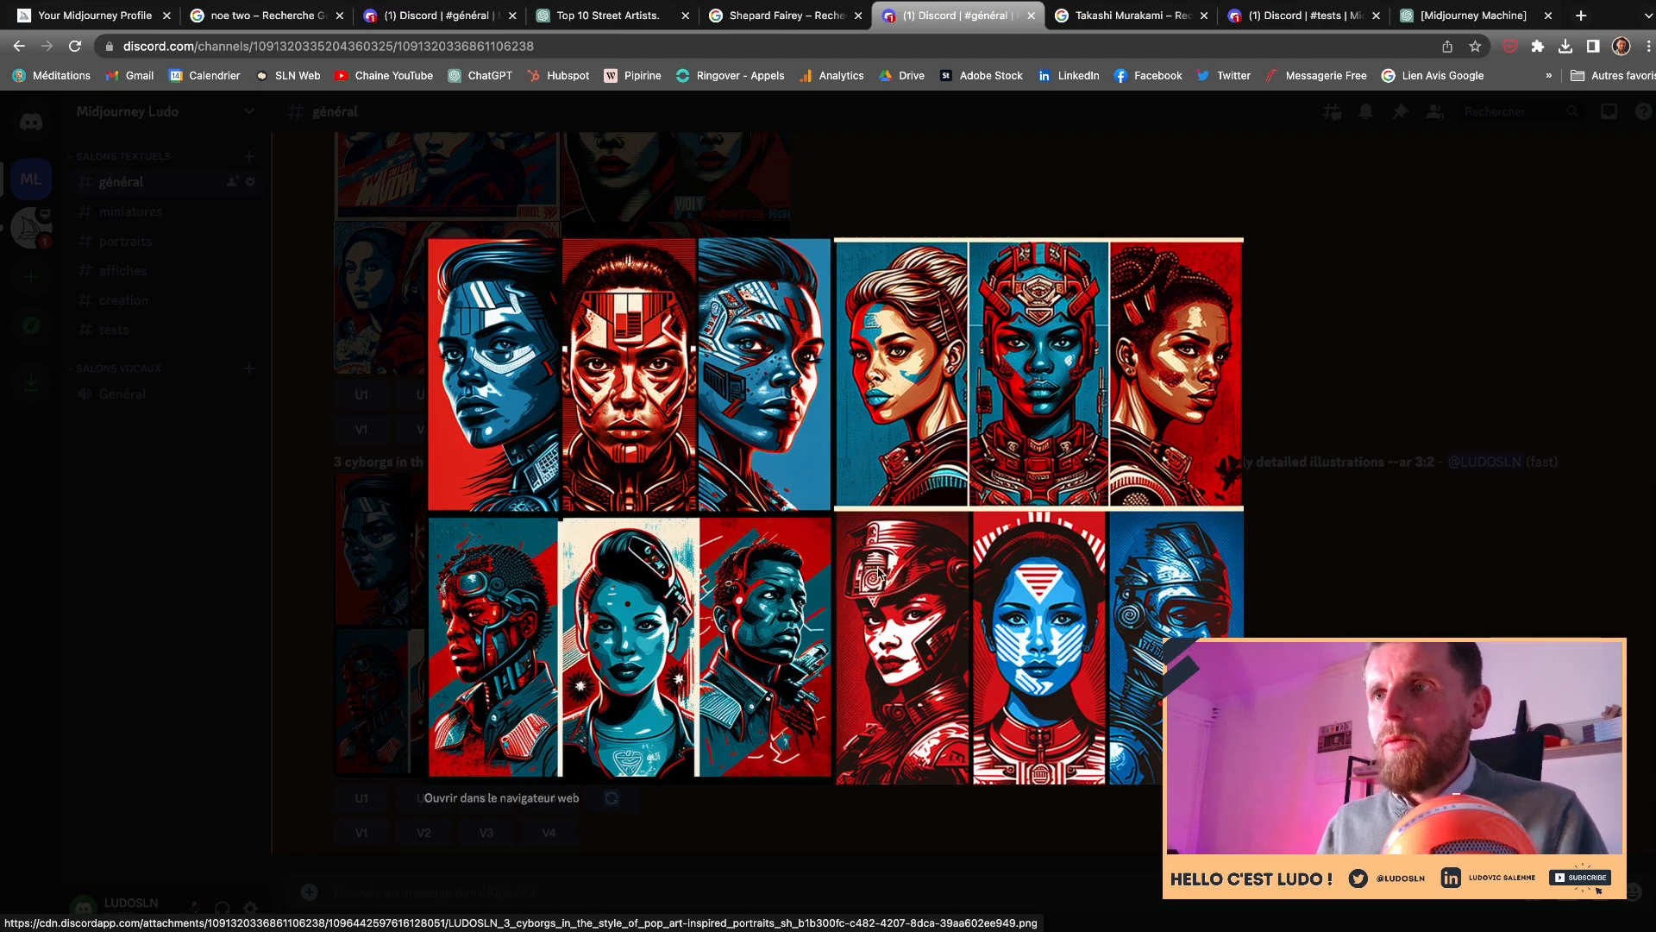
pyautogui.click(1338, 619)
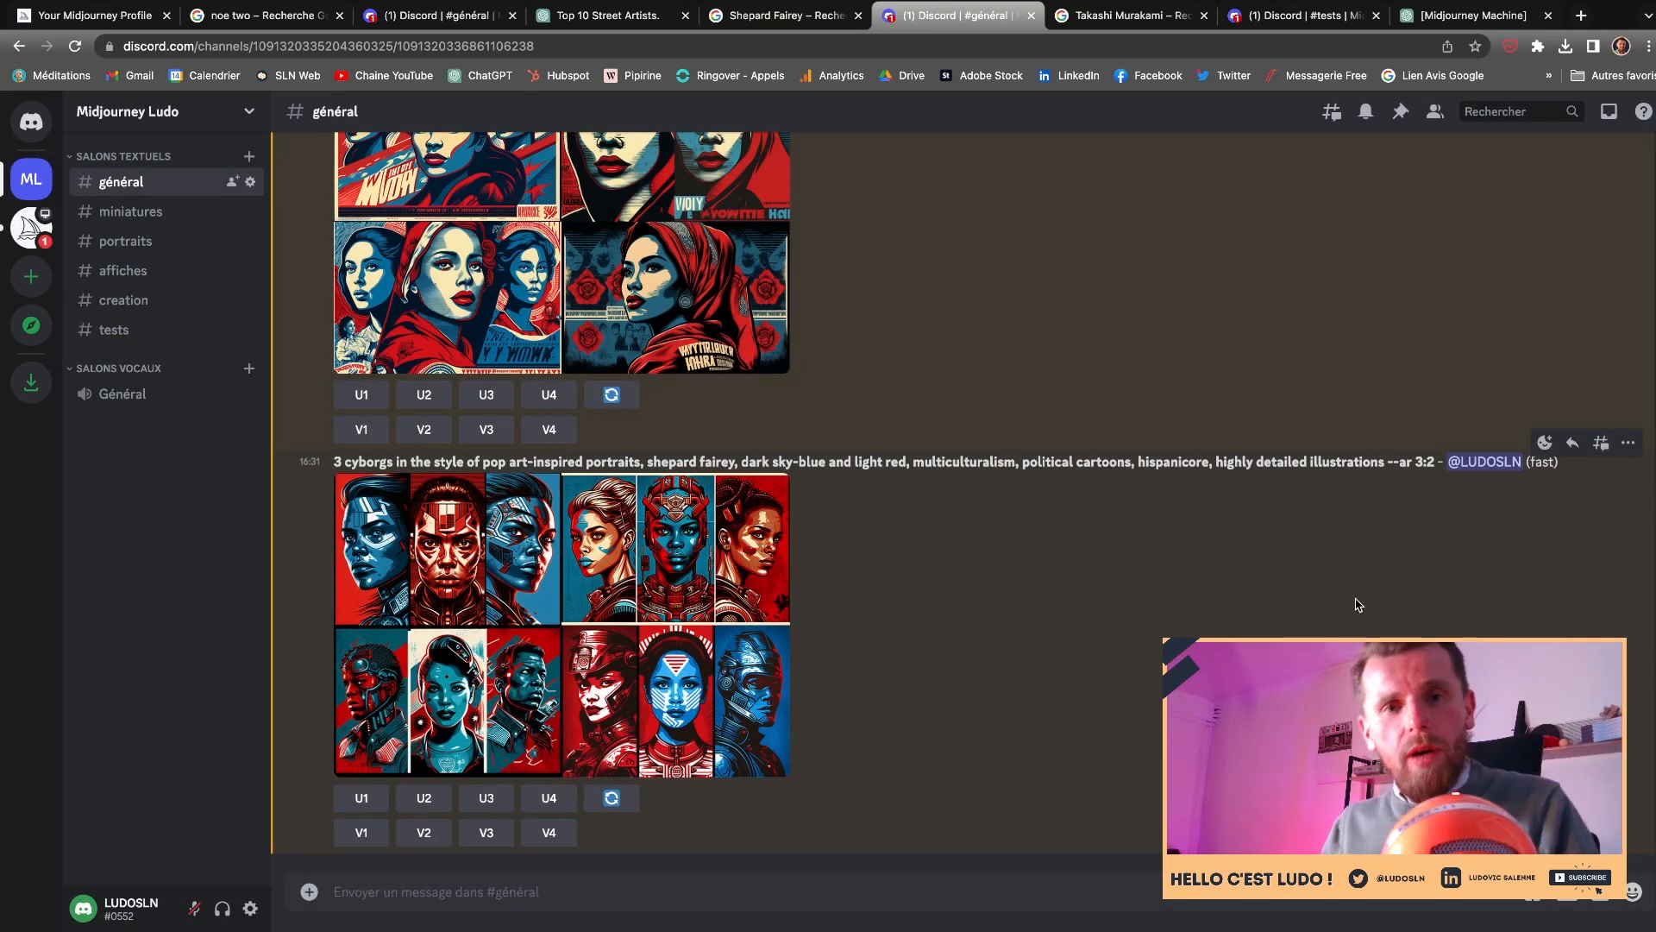
# - View the Takashi Murakami Google Images reference and the /describe prompts for it in the Discord #tests channel
pyautogui.click(1086, 26)
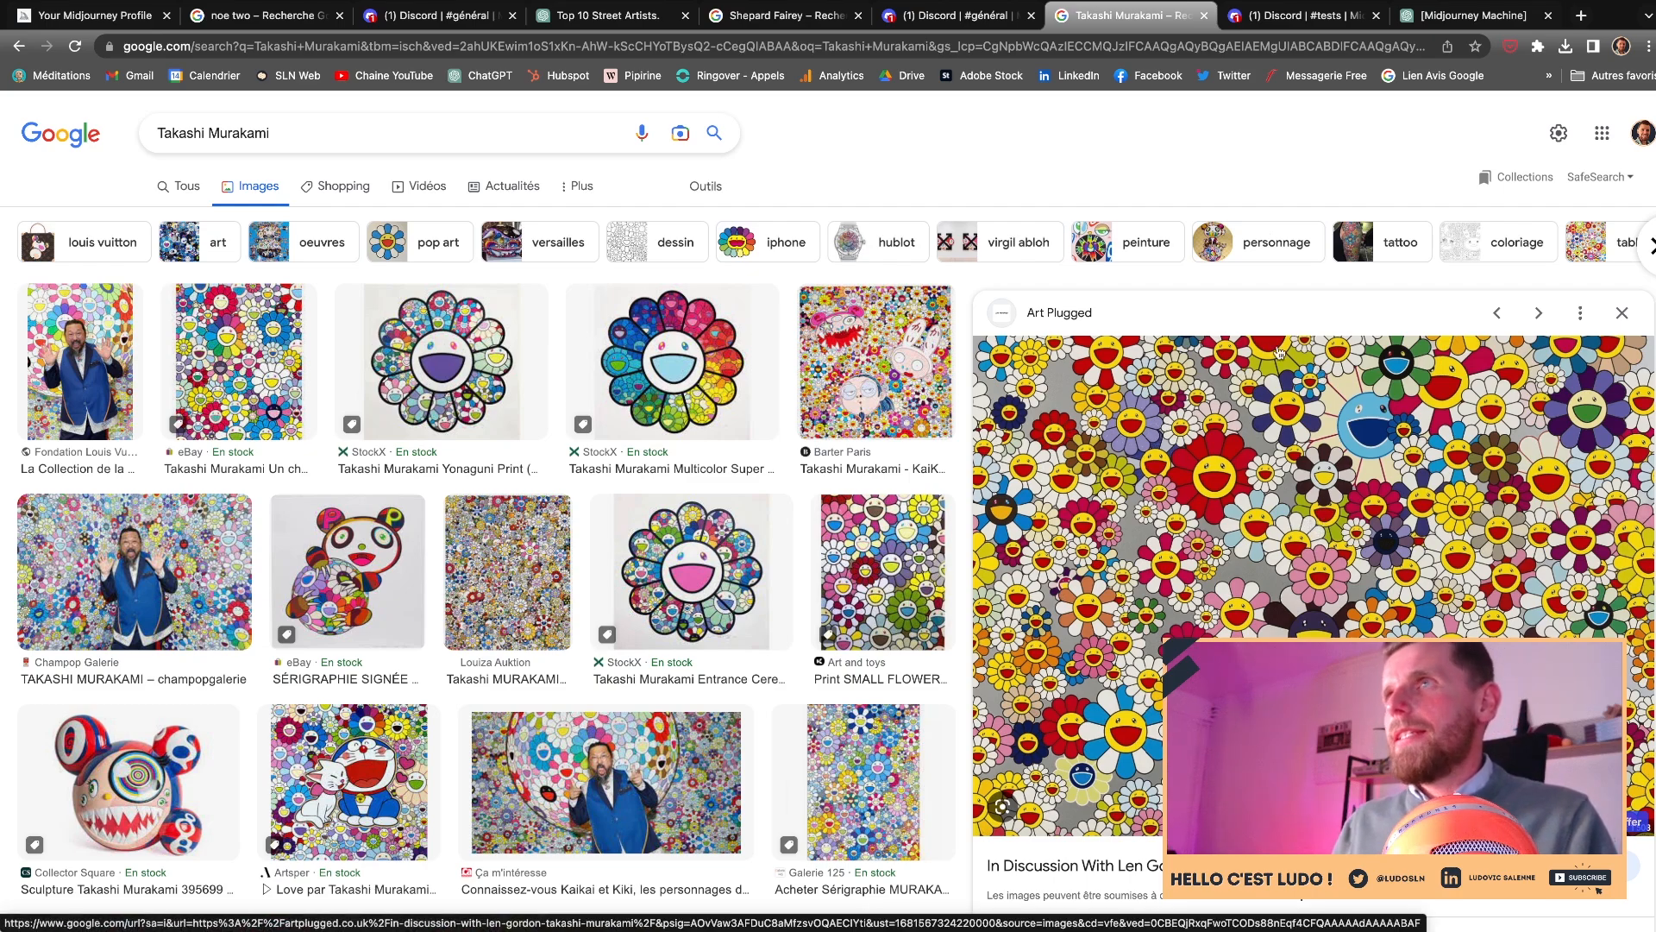
pyautogui.click(1229, 19)
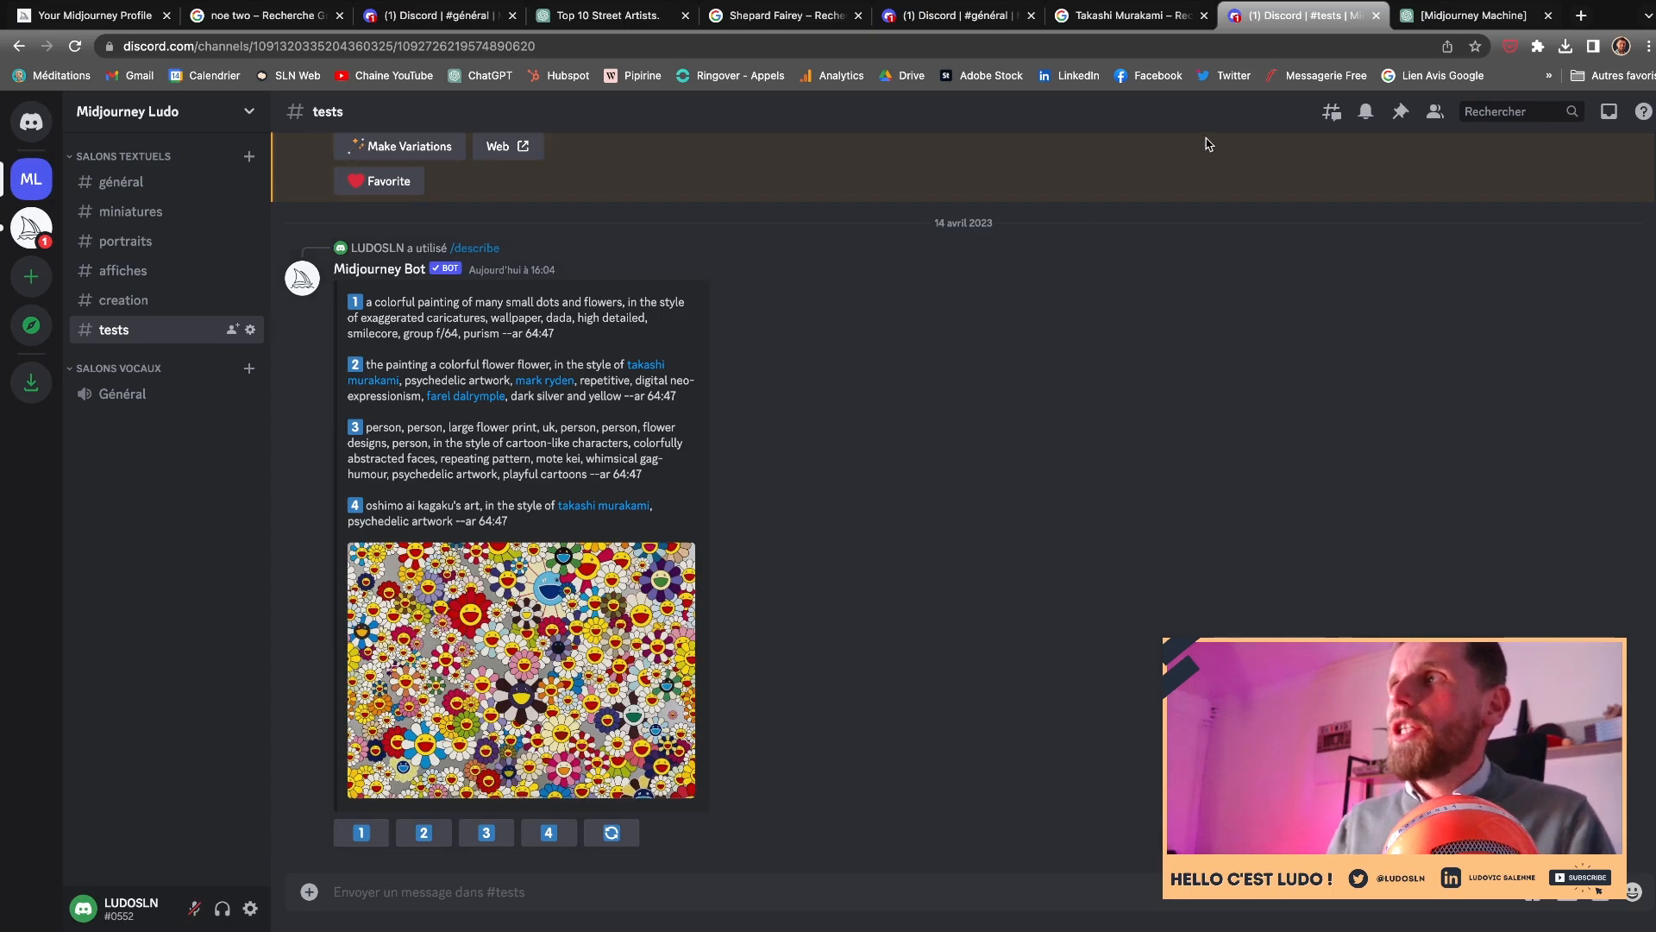
# - Review the Midjourney Machine conversation in ChatGPT, reading the Midjourney explanation and the parameter lists supplied to the model
pyautogui.click(1470, 26)
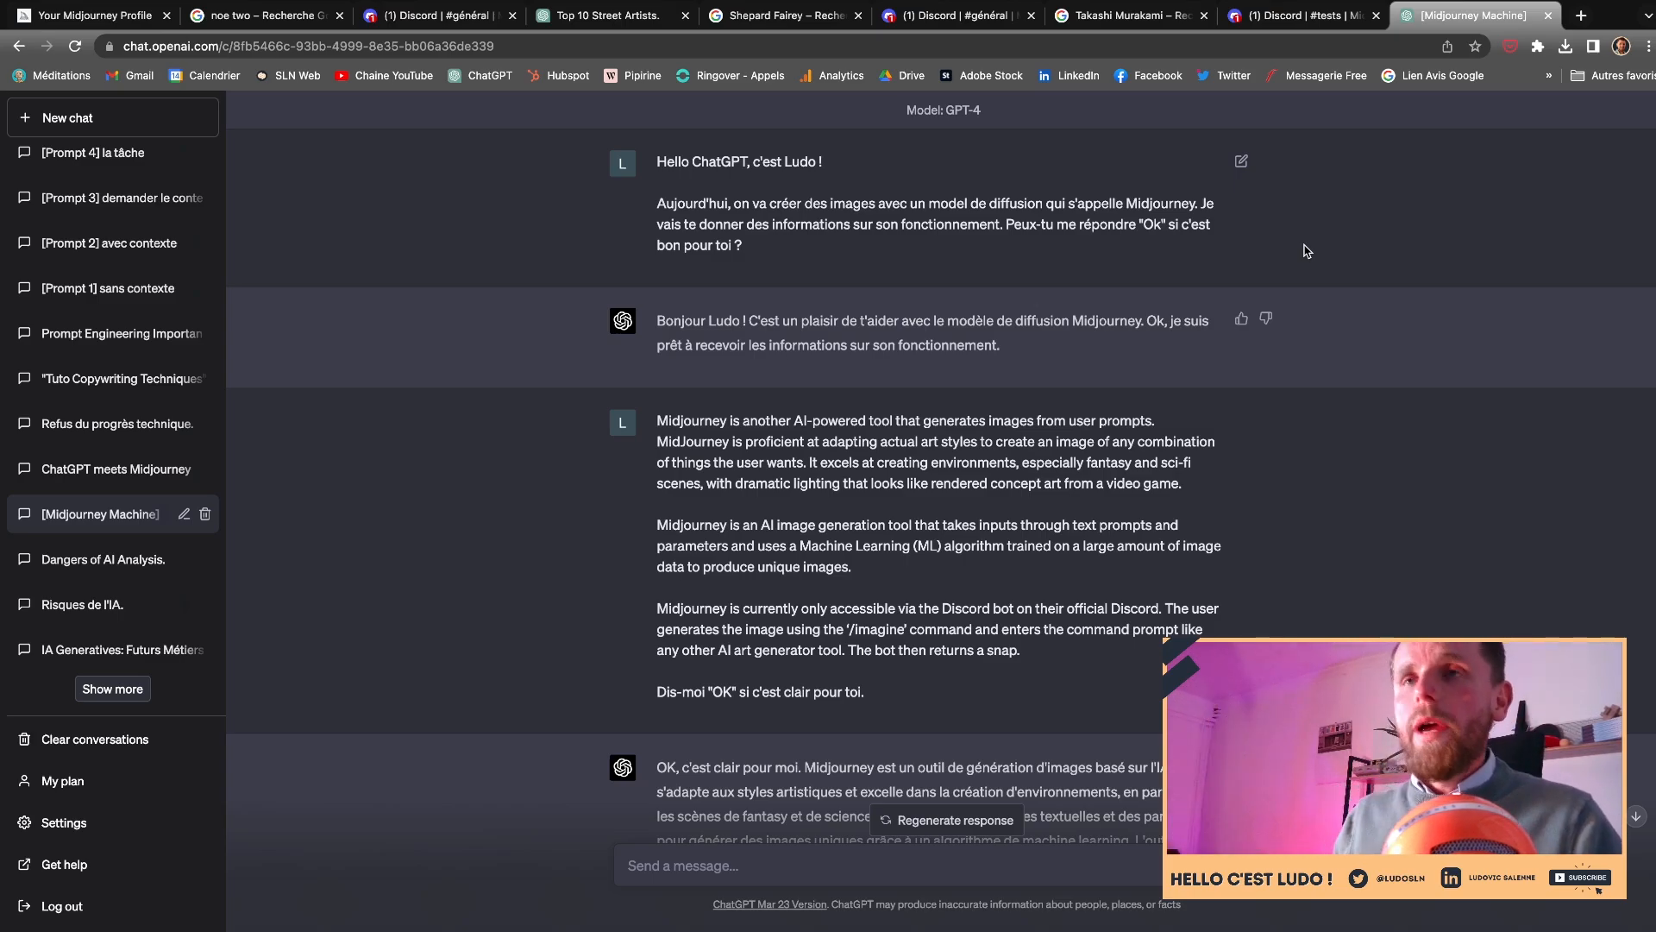
pyautogui.scroll(-3, 949, 431)
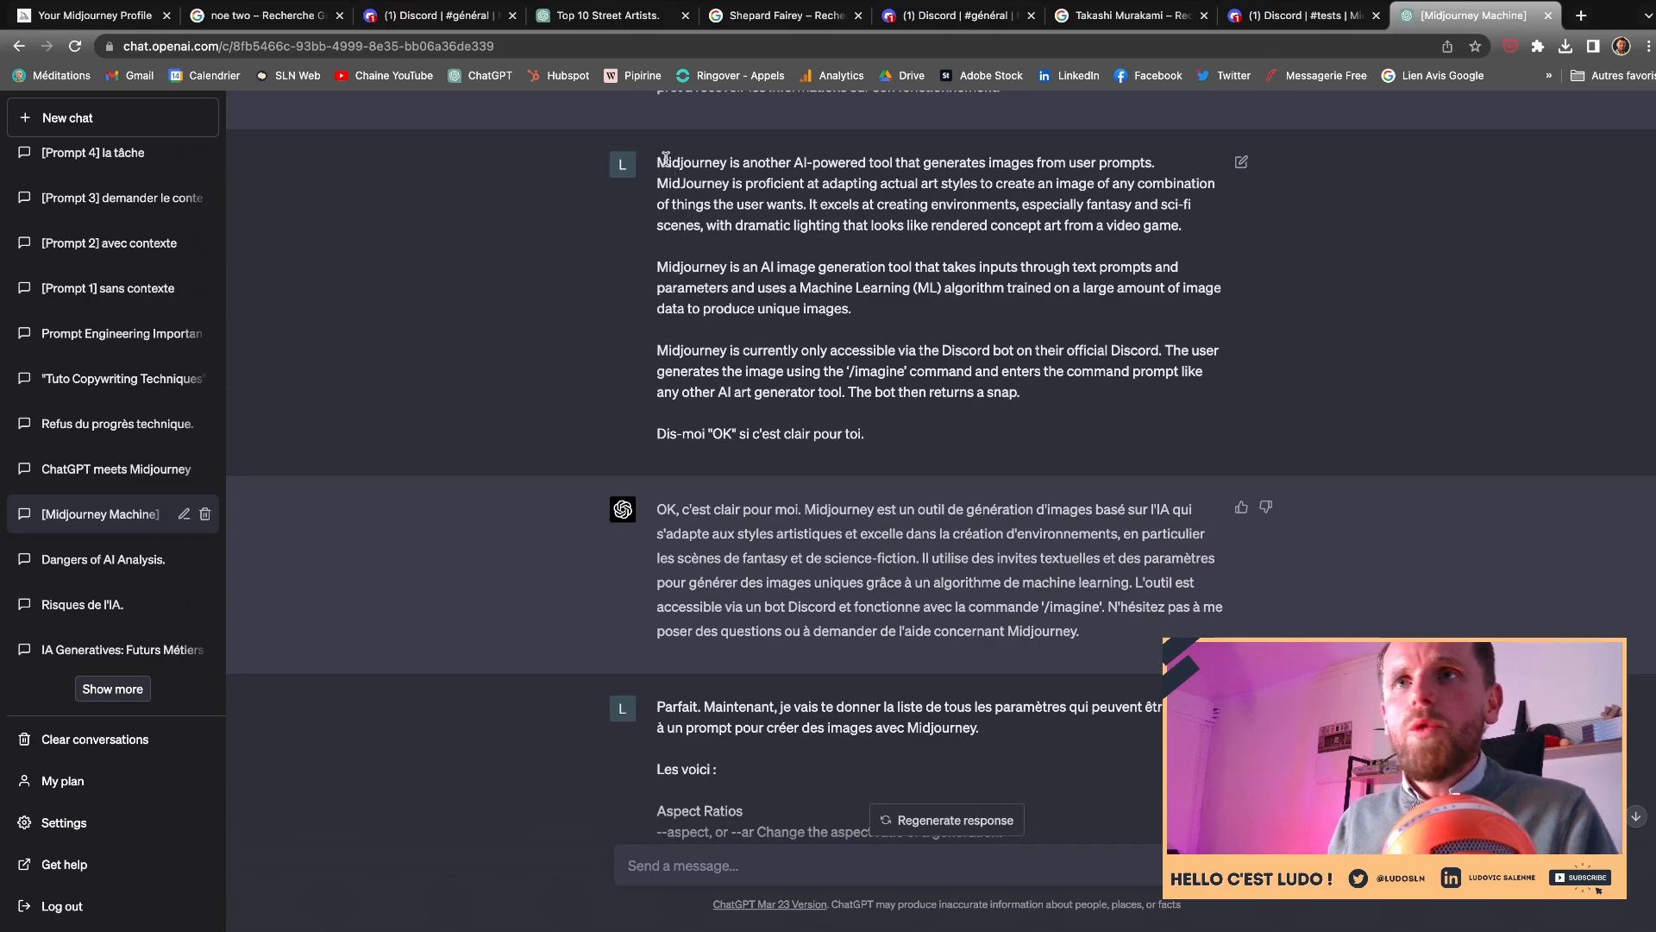
pyautogui.moveTo(670, 164); pyautogui.dragTo(1011, 429)
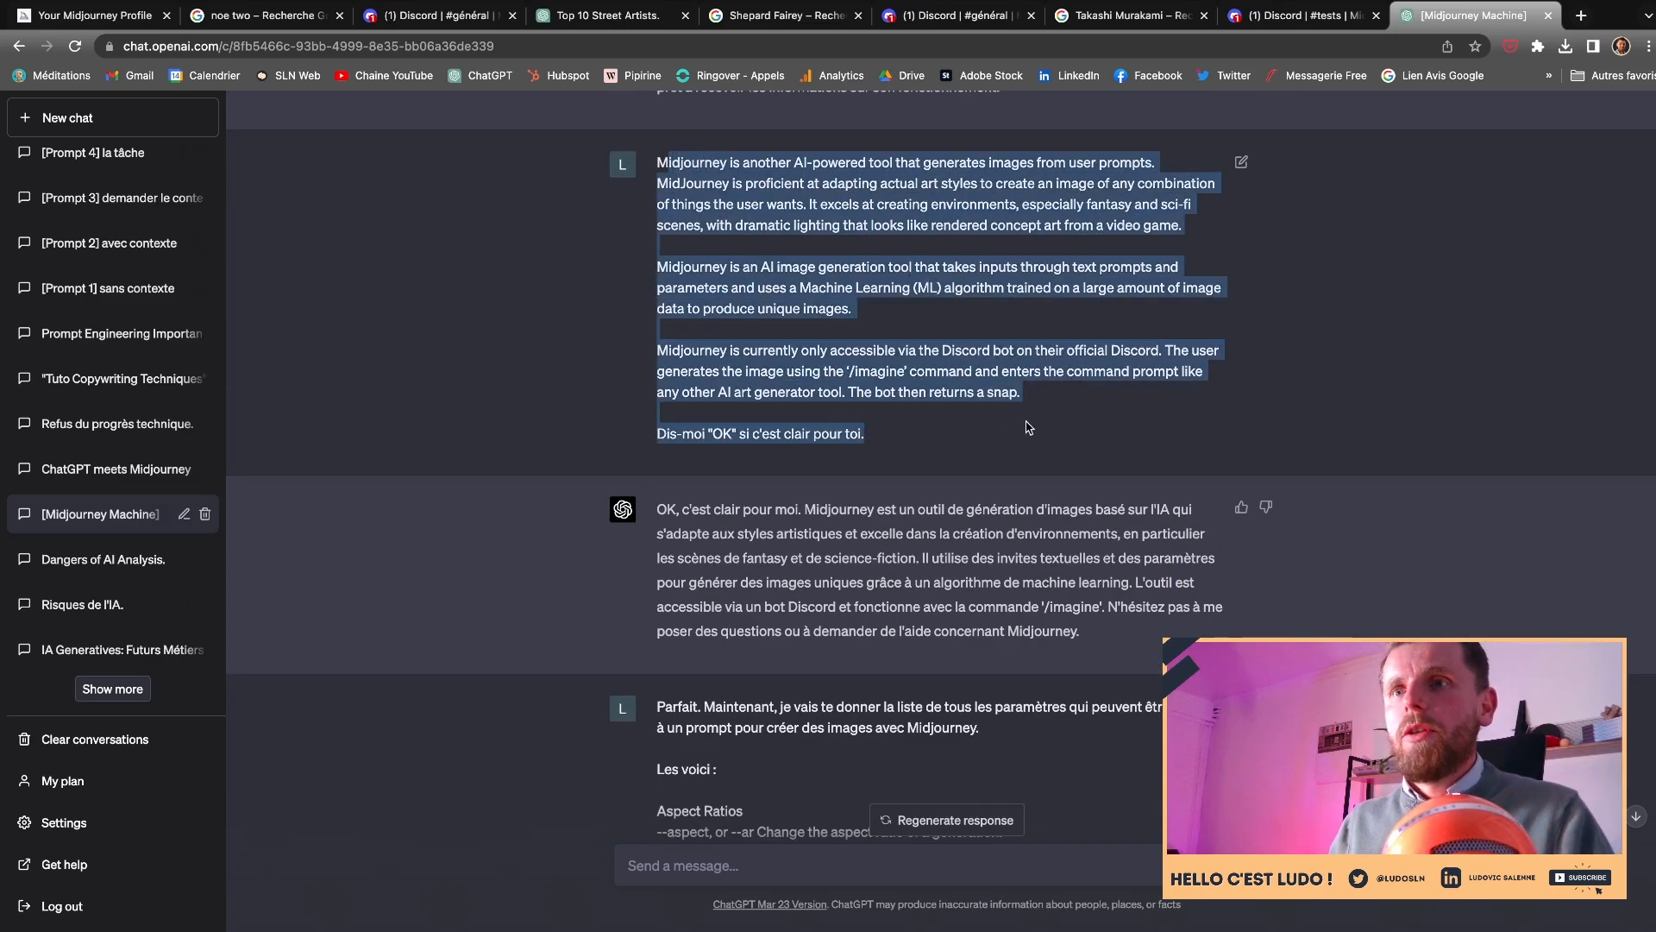
pyautogui.scroll(-2, 1030, 428)
pyautogui.moveTo(828, 316); pyautogui.dragTo(1035, 414)
pyautogui.scroll(-3, 1035, 414)
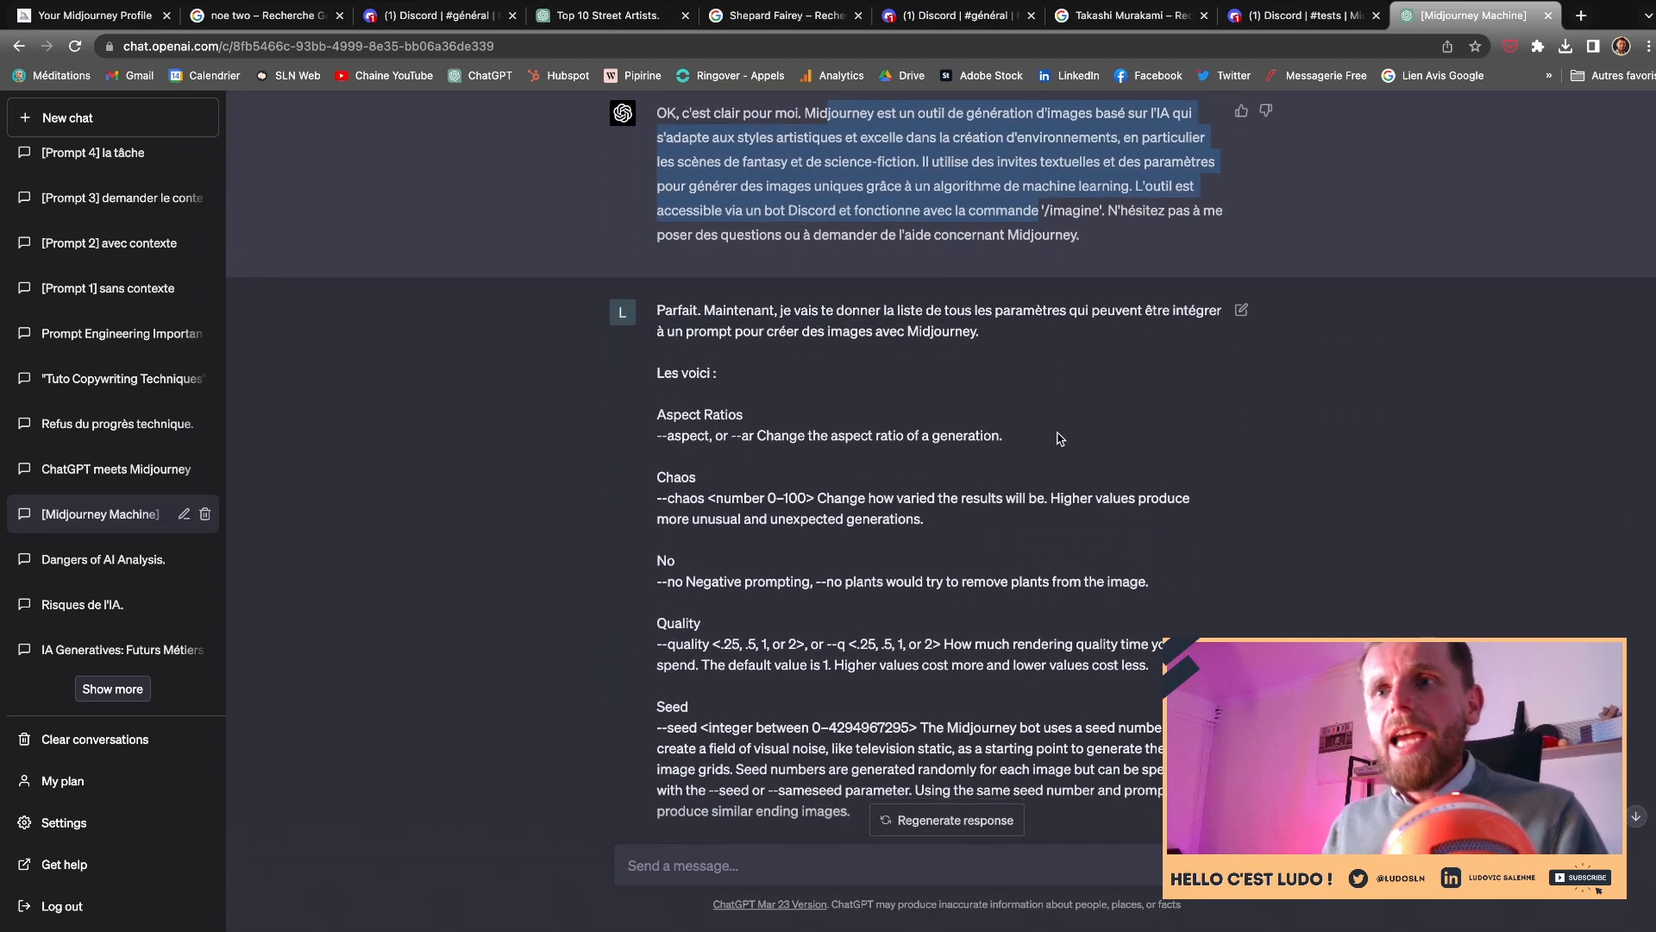
pyautogui.moveTo(657, 327); pyautogui.dragTo(977, 598)
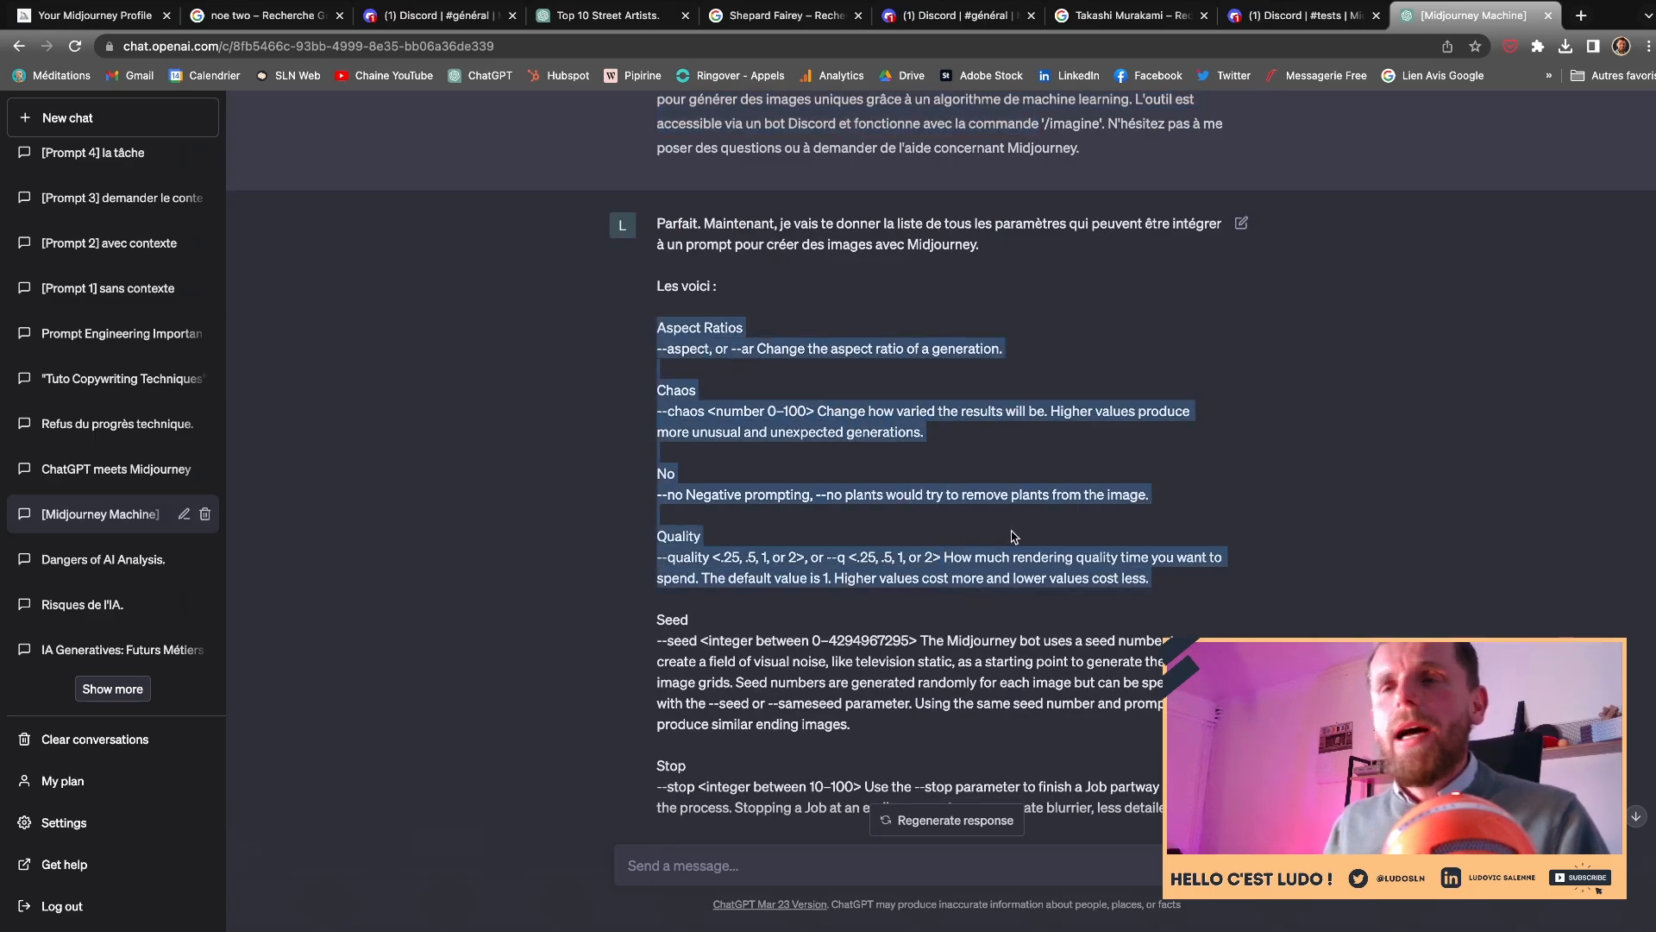
pyautogui.scroll(-7, 1018, 526)
pyautogui.scroll(-7, 1022, 514)
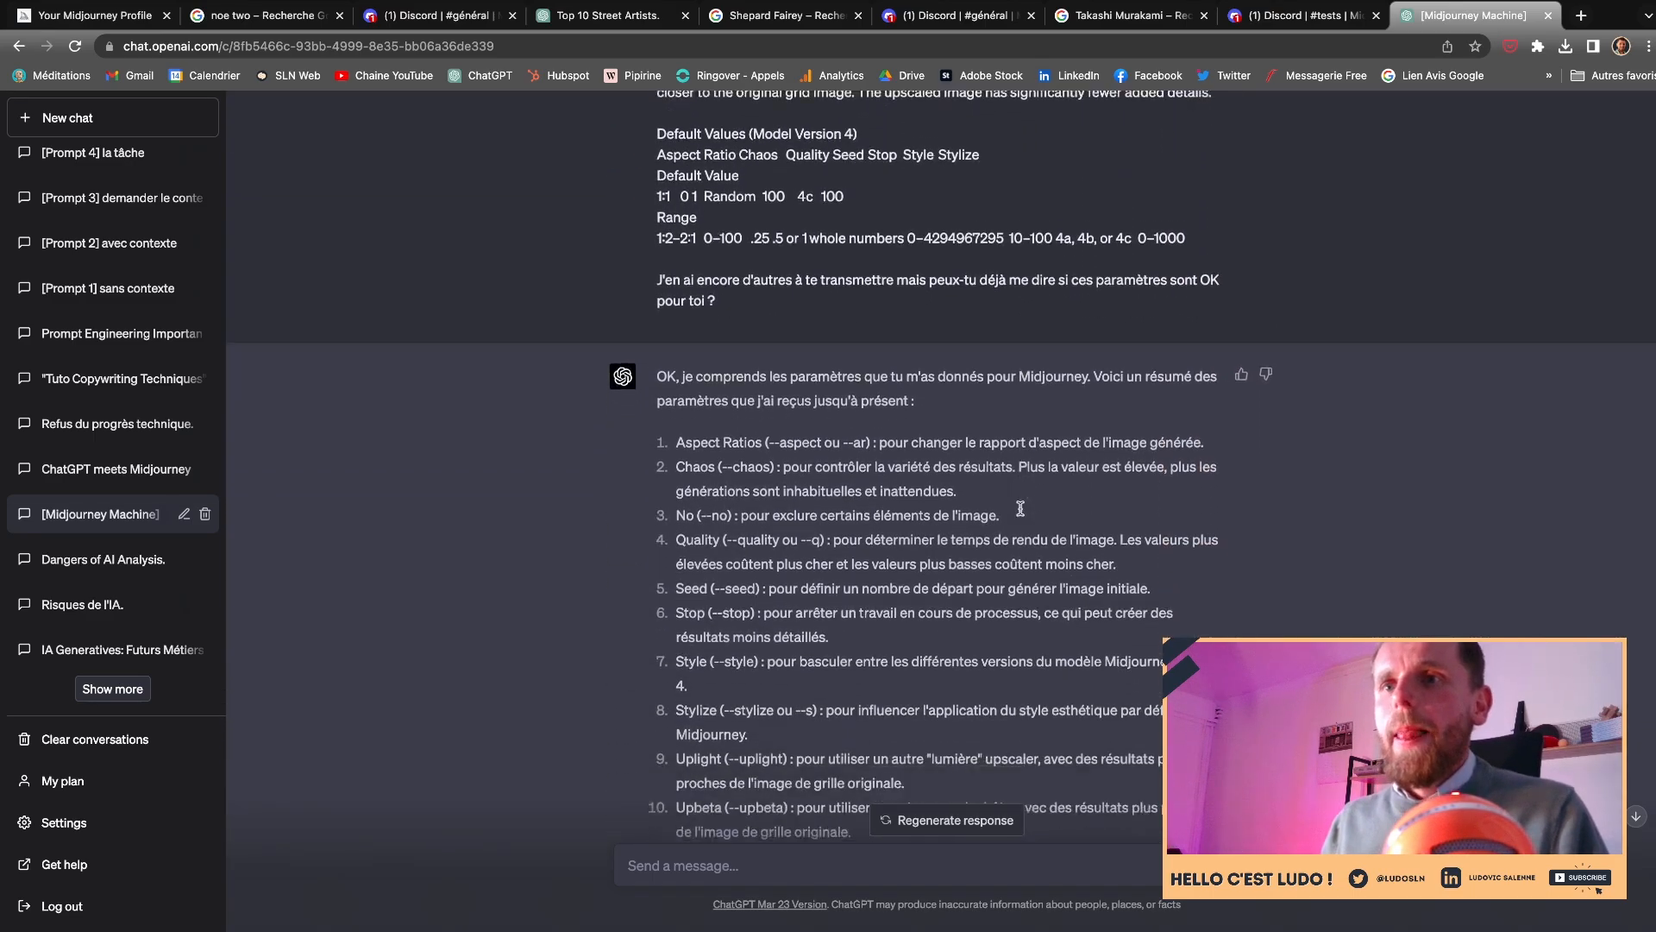
pyautogui.scroll(-8, 1026, 414)
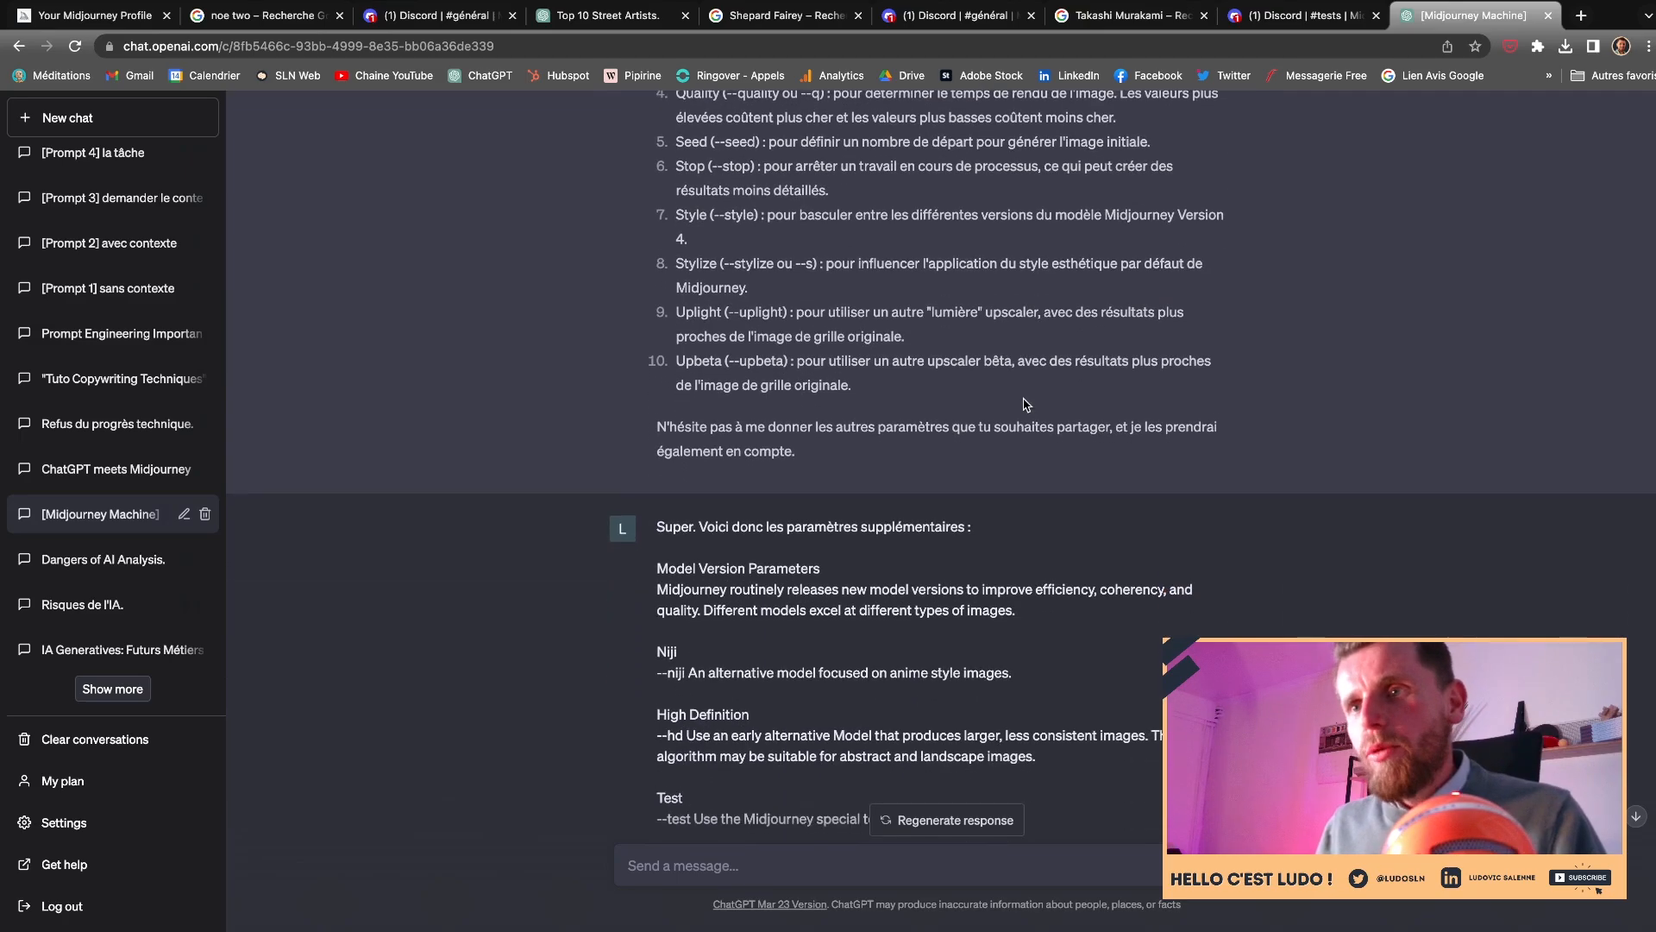
pyautogui.scroll(-10, 1029, 429)
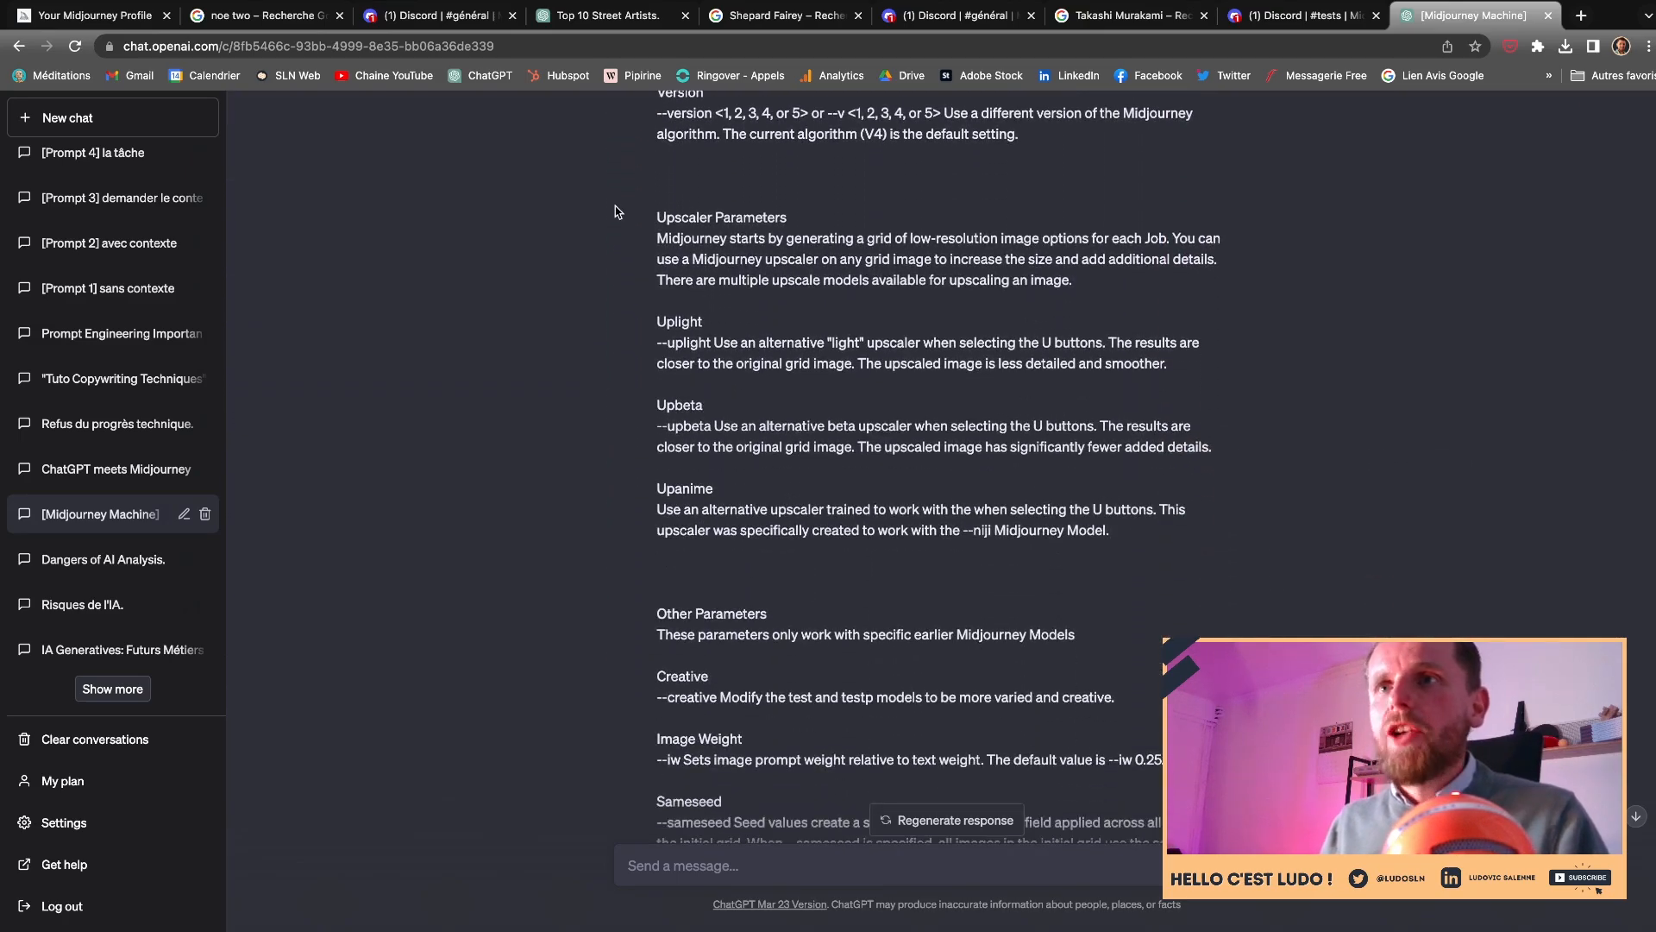
pyautogui.scroll(-1, 739, 337)
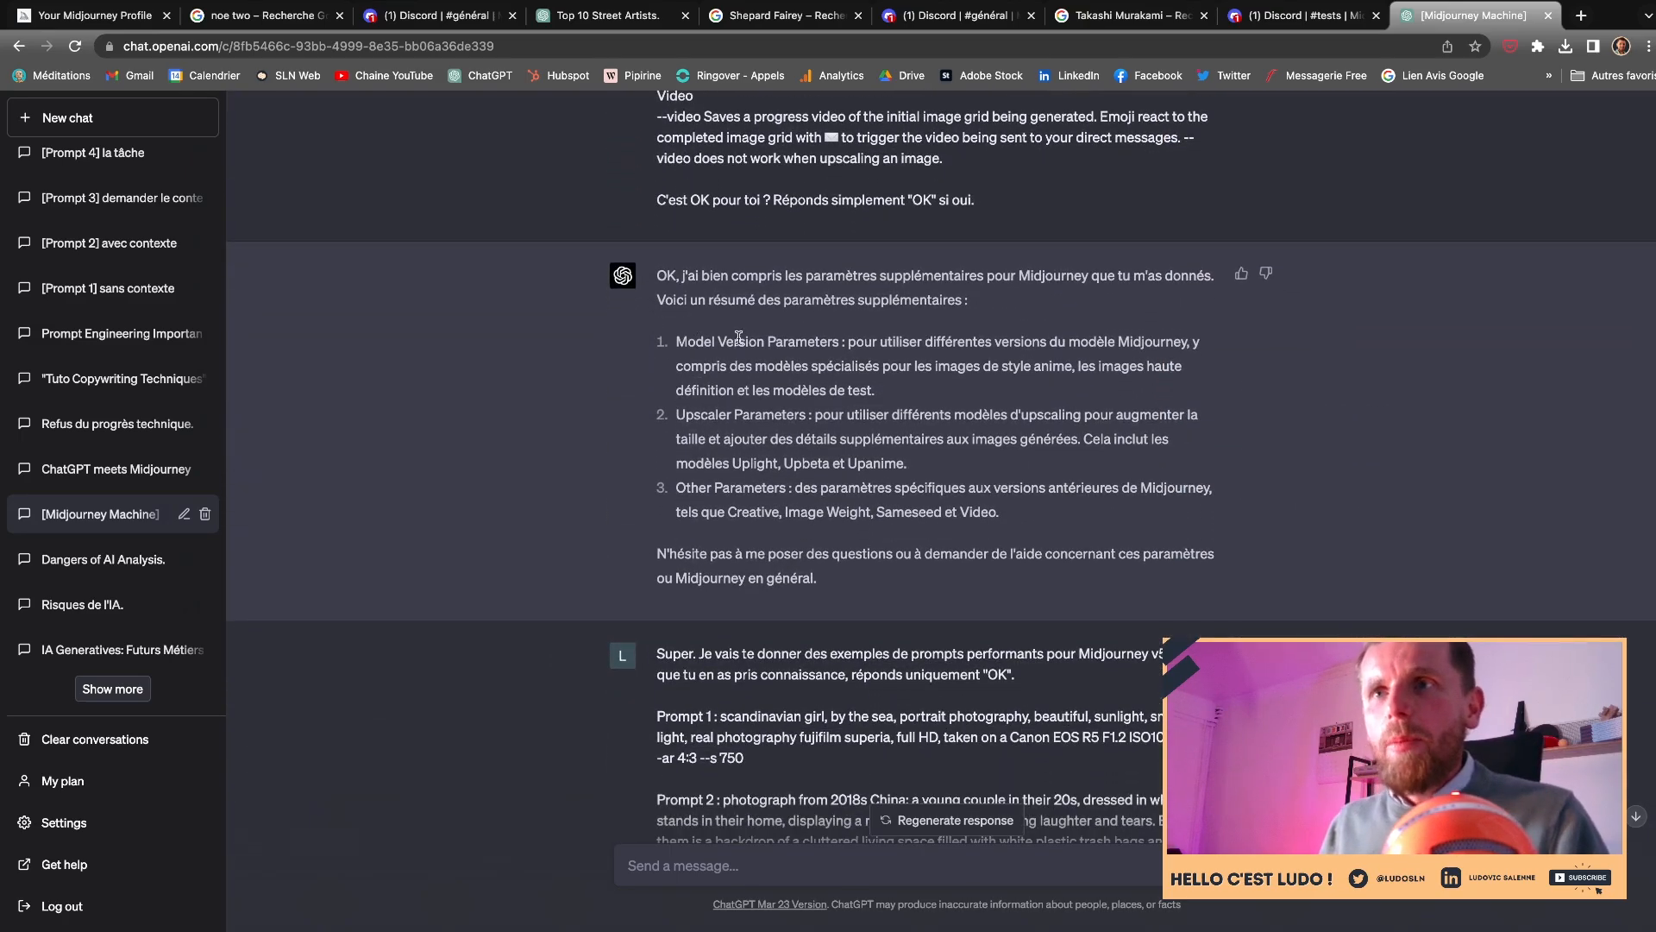
# - Read the example Midjourney v5 prompts, the professional photographer role instruction and the subsequent prompt requests in the same conversation
pyautogui.scroll(-4, 894, 272)
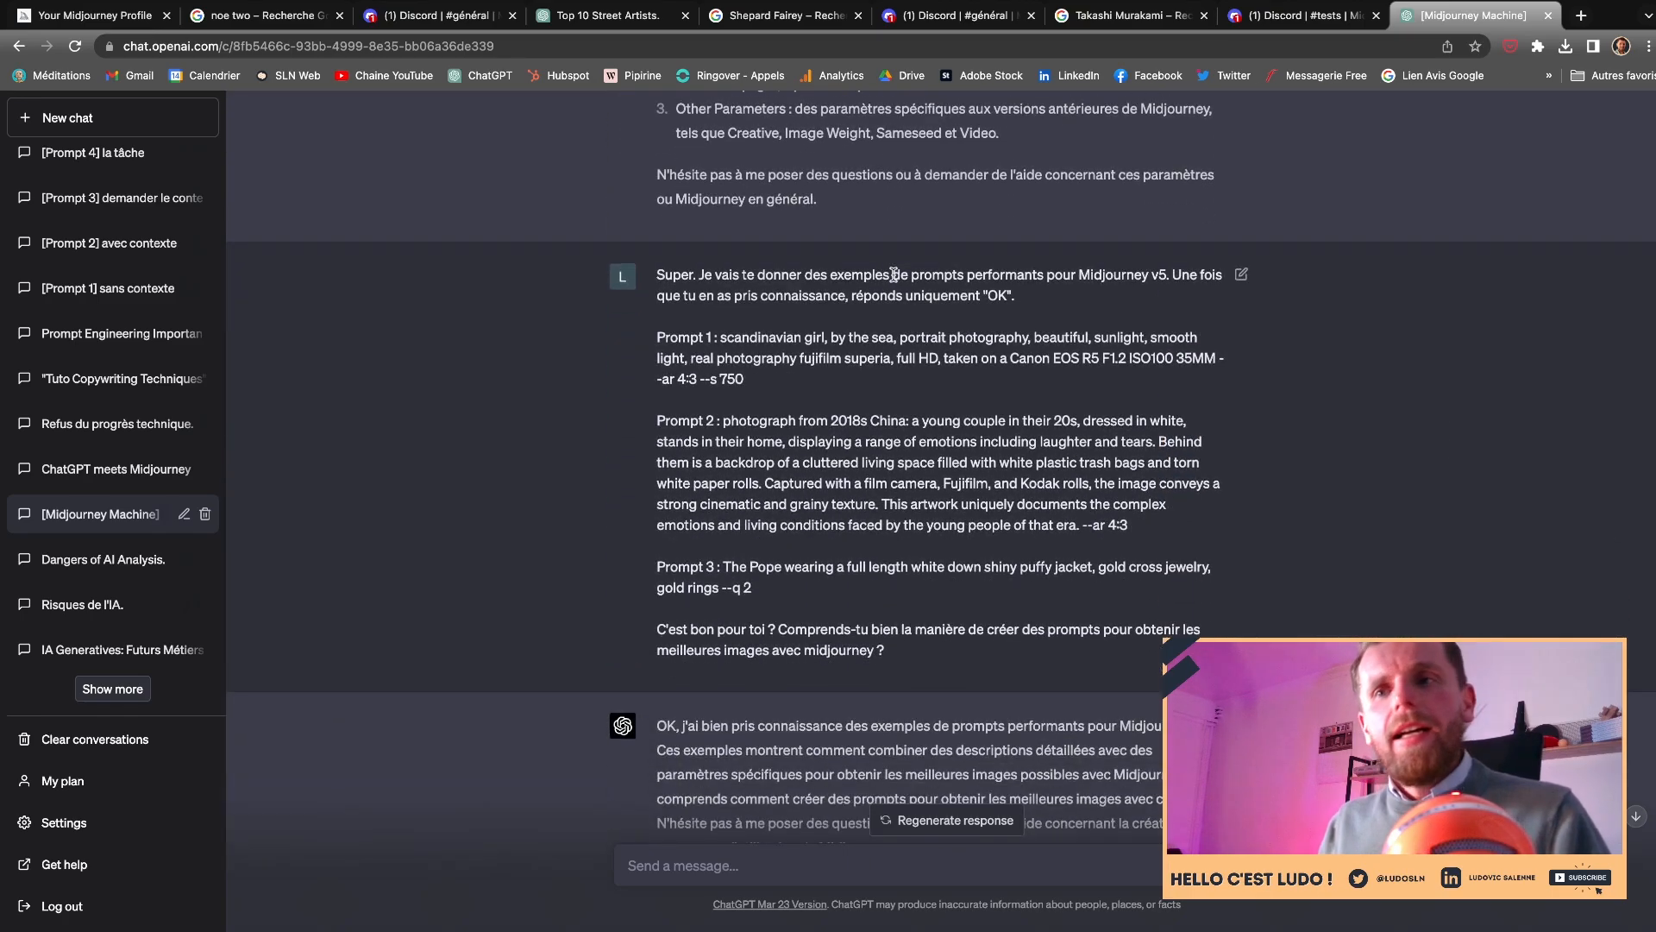
pyautogui.scroll(-3, 894, 275)
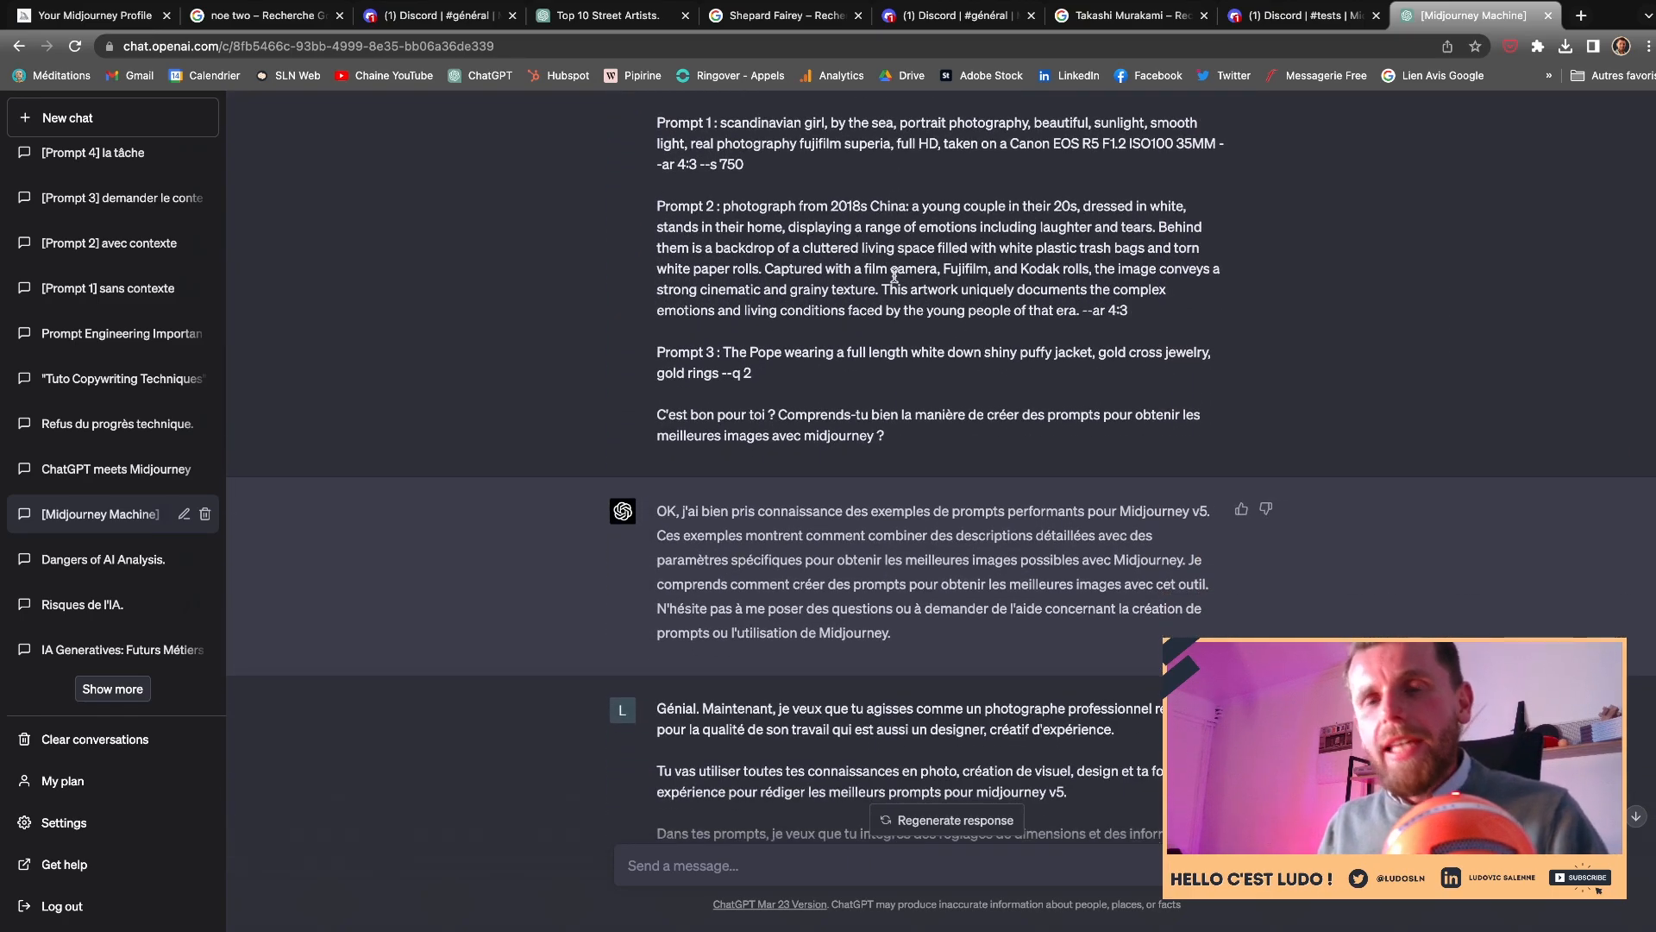
pyautogui.scroll(-5, 893, 275)
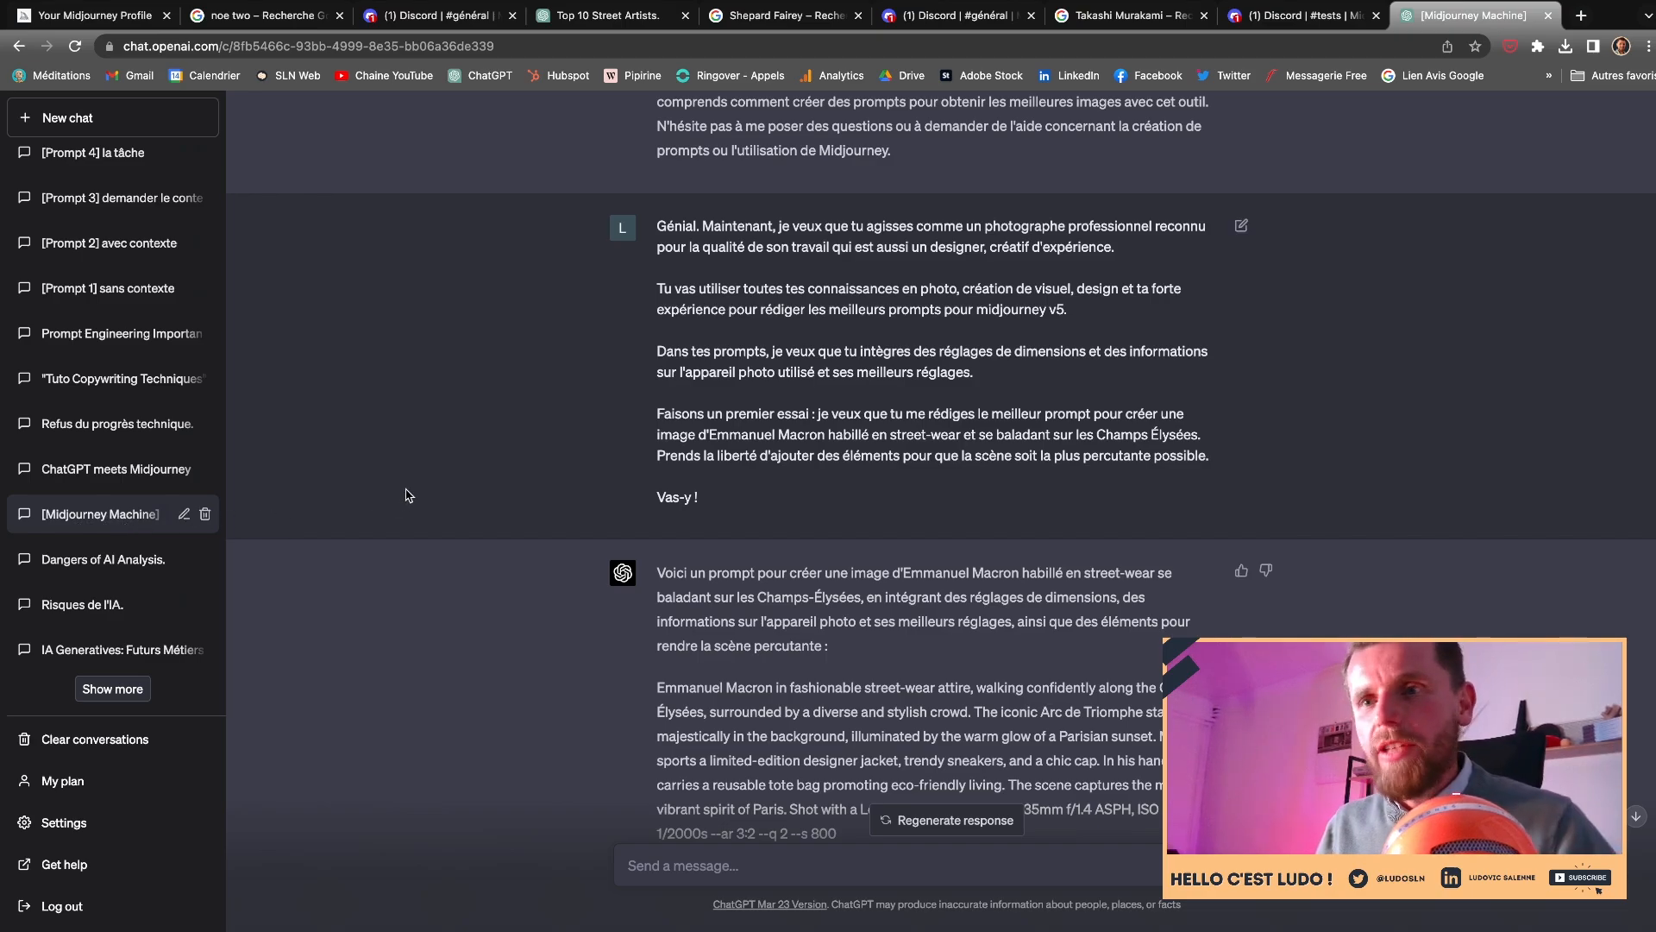
pyautogui.scroll(-3, 391, 493)
pyautogui.scroll(-20, 458, 485)
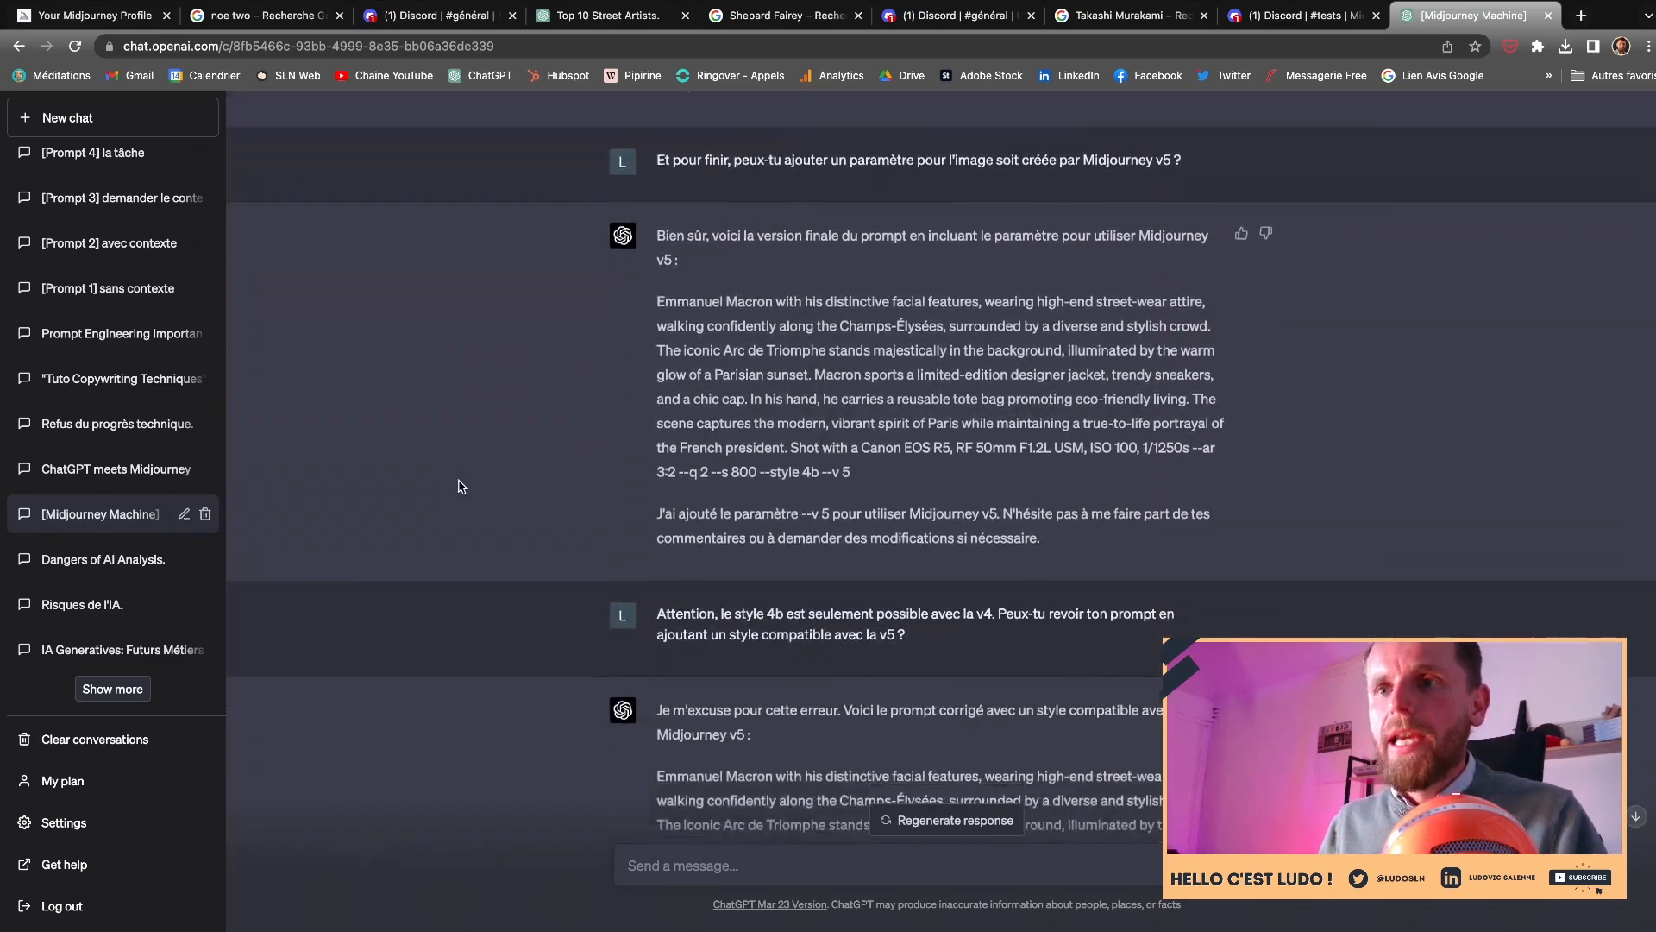
pyautogui.scroll(-20, 459, 486)
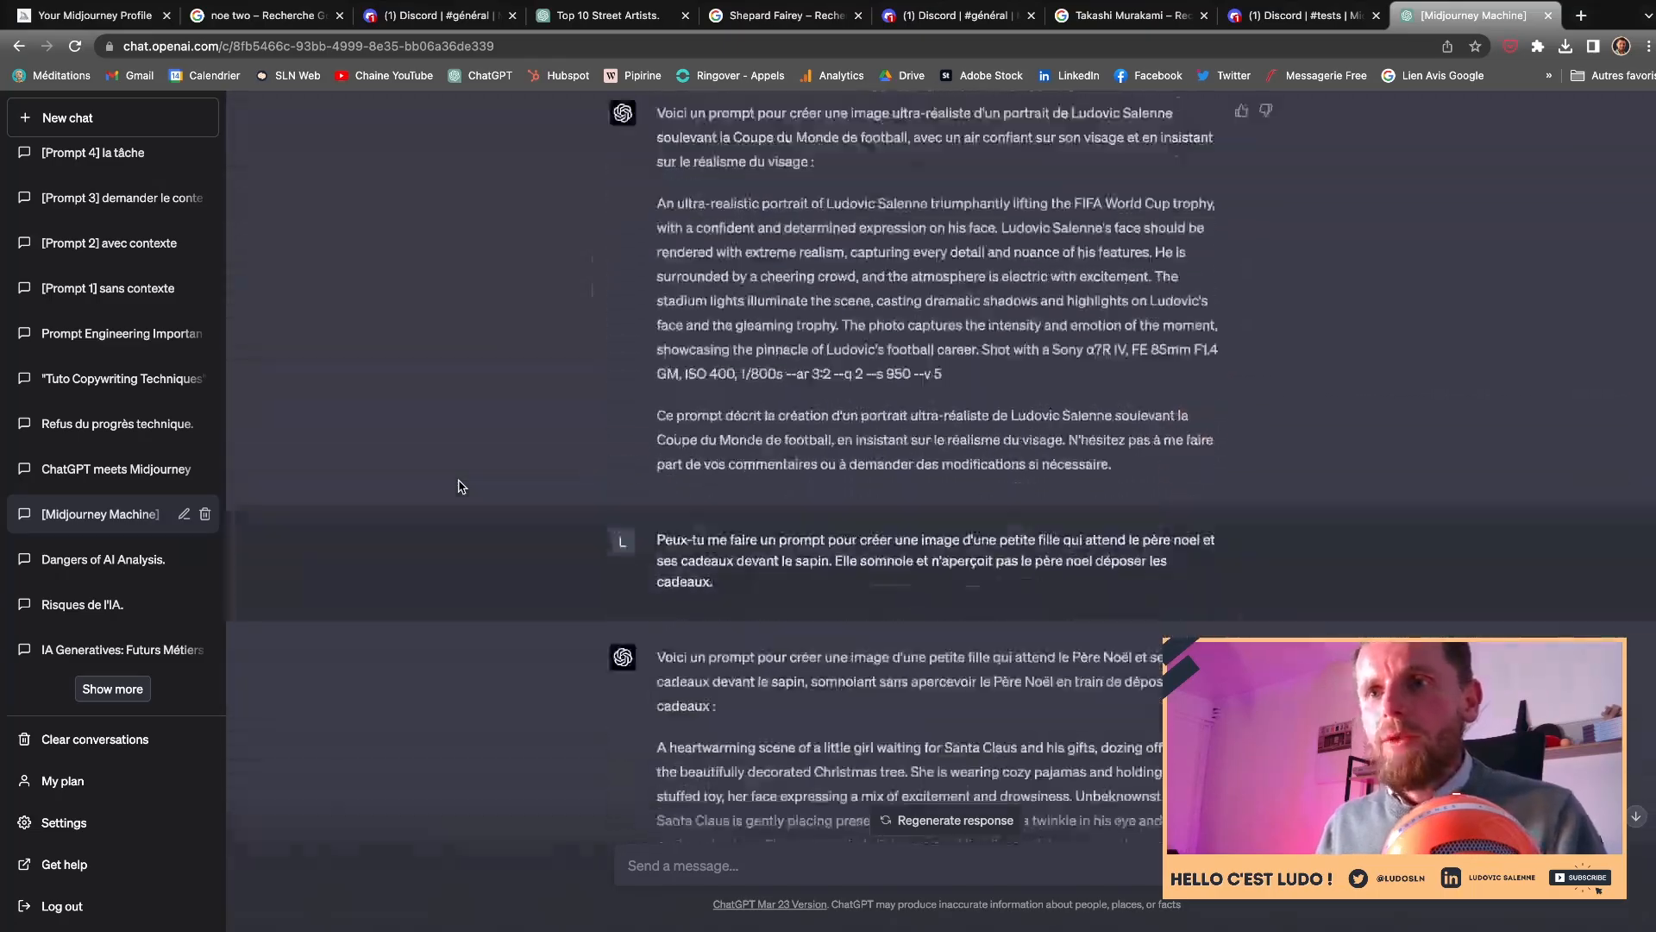
pyautogui.scroll(-20, 458, 485)
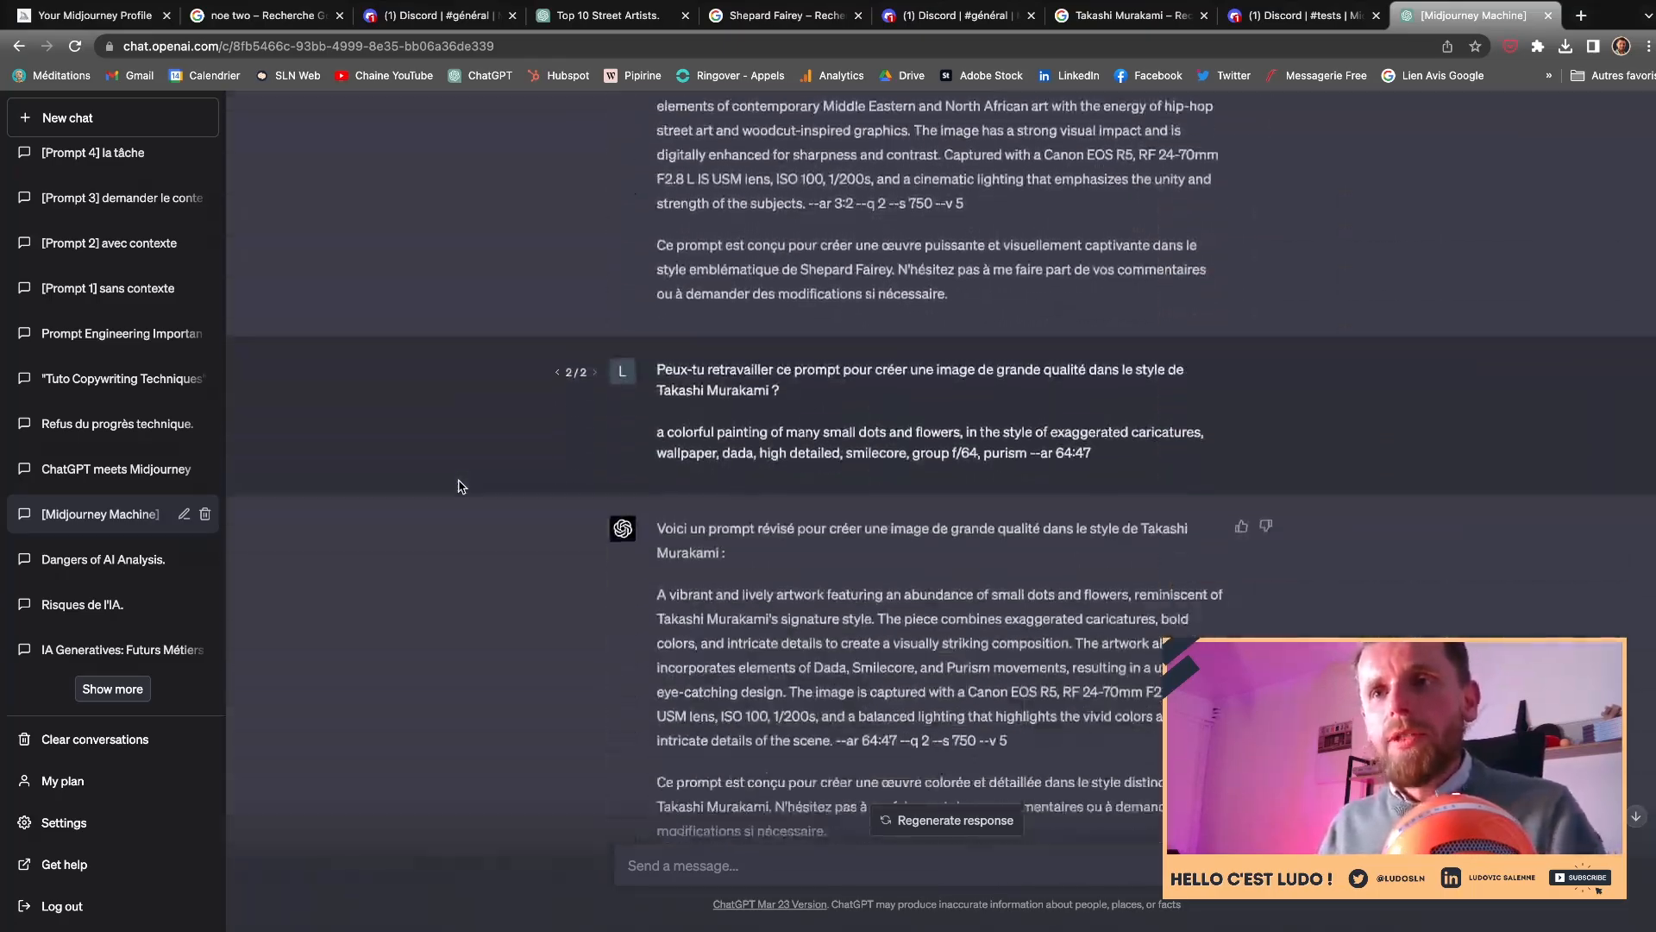
# - Compare the Takashi Murakami rework request with the first /describe prompt in Discord #tests, and examine ChatGPT's revised prompt
pyautogui.scroll(3, 458, 486)
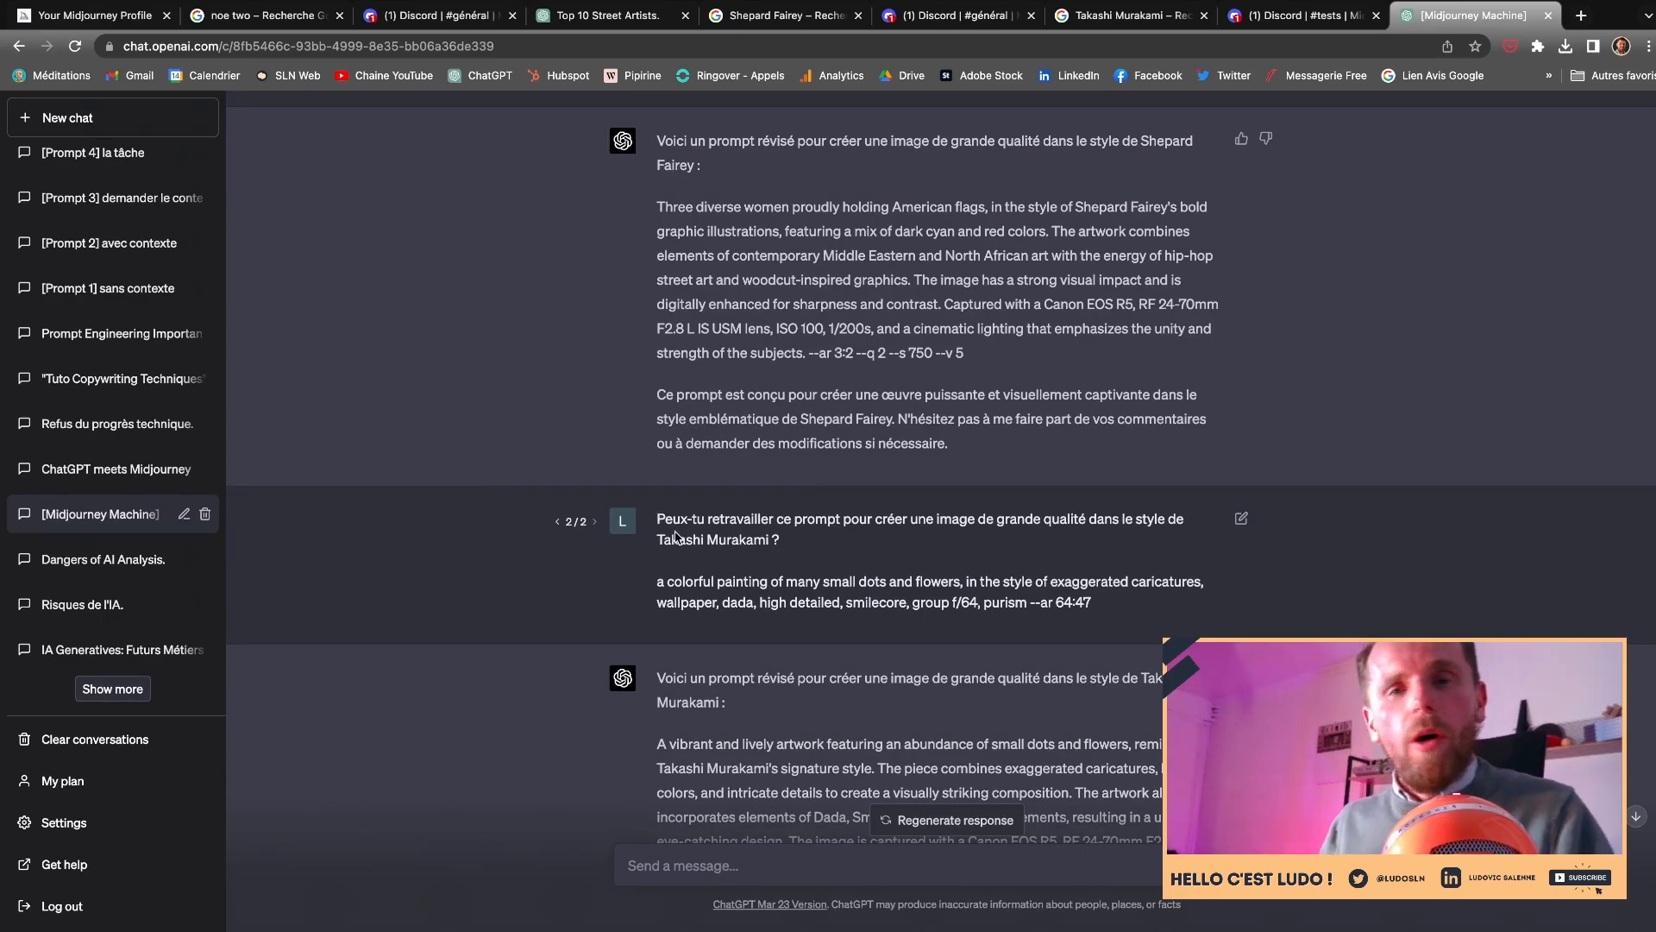
pyautogui.click(1294, 16)
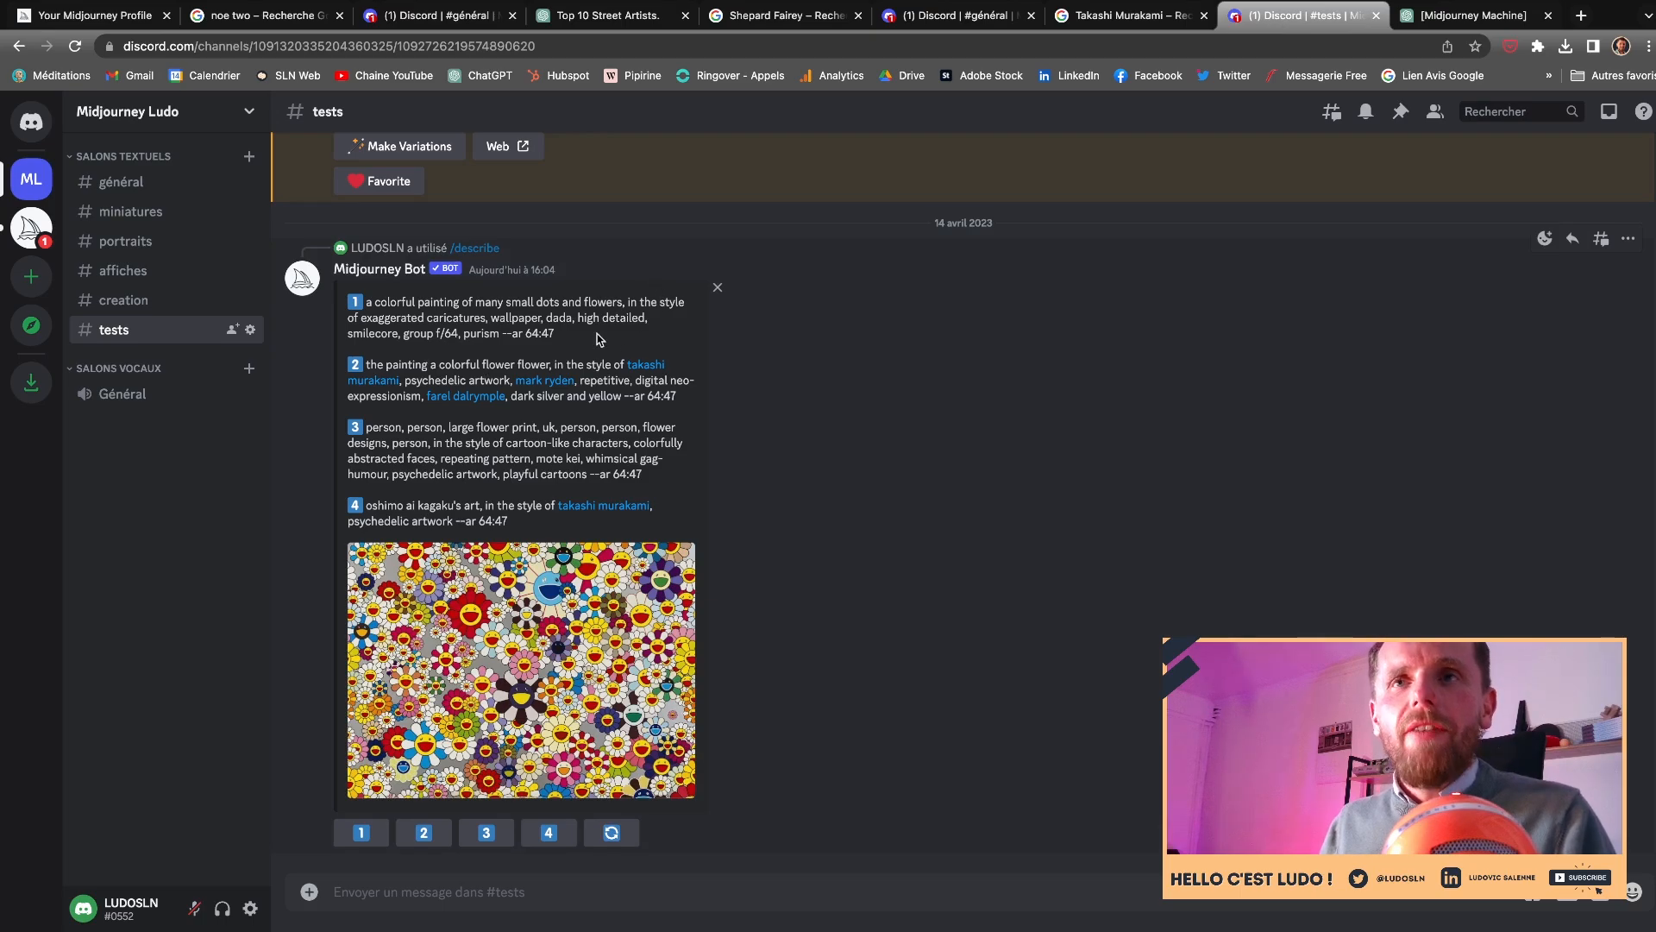
pyautogui.click(1415, 22)
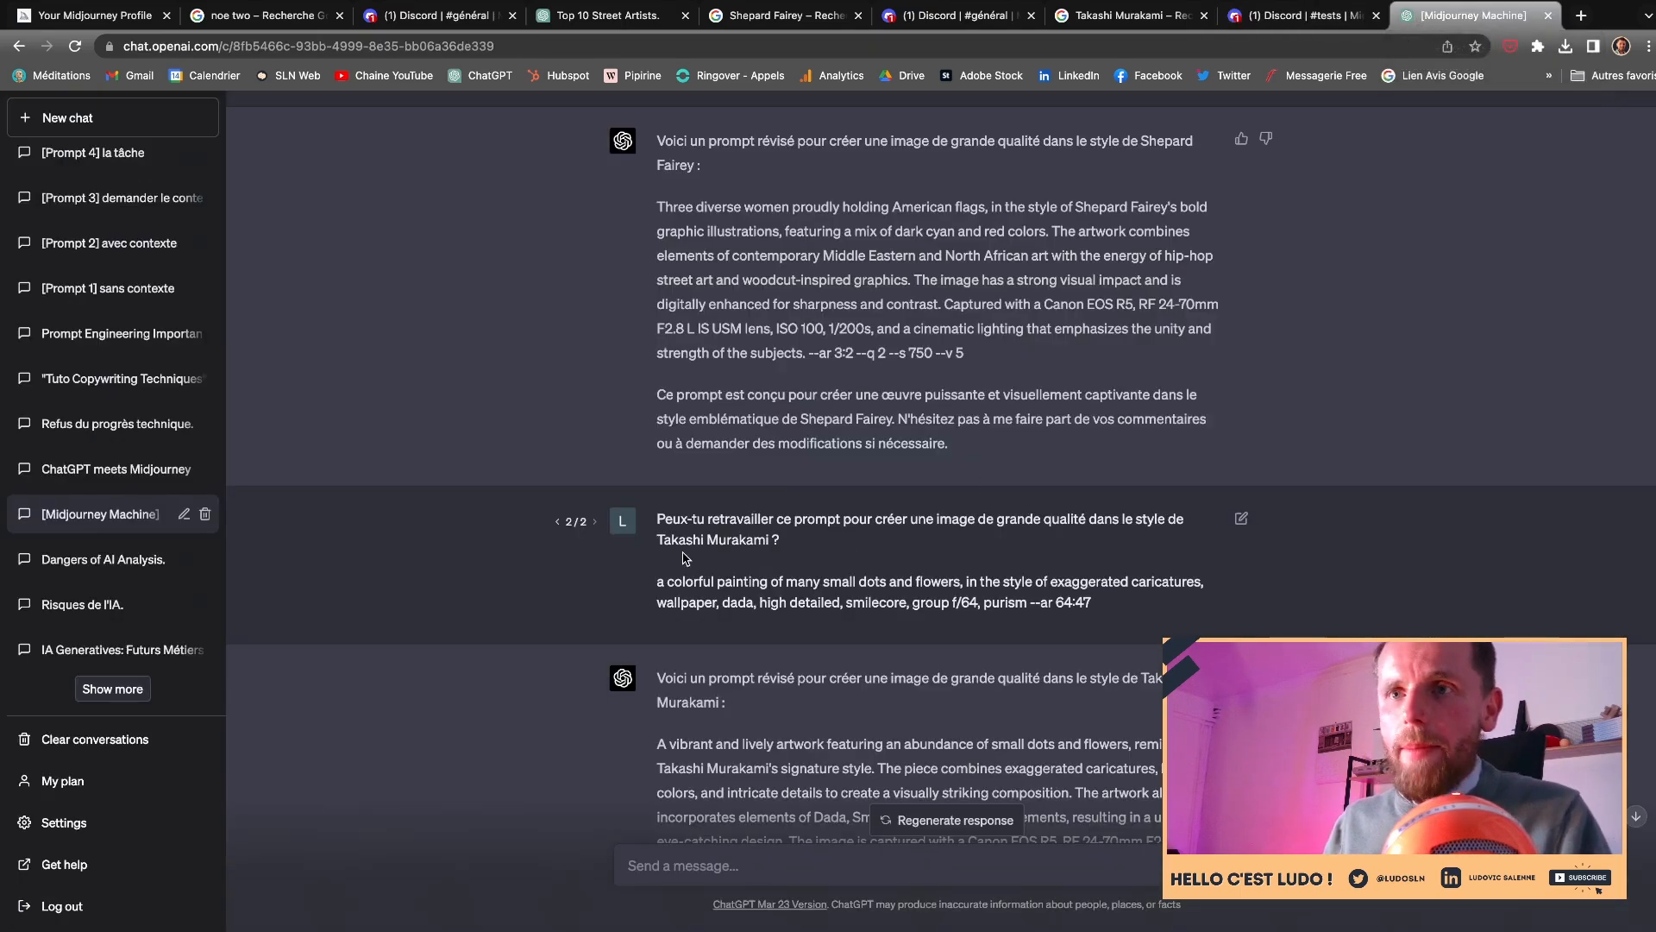
pyautogui.moveTo(653, 581); pyautogui.dragTo(1102, 605)
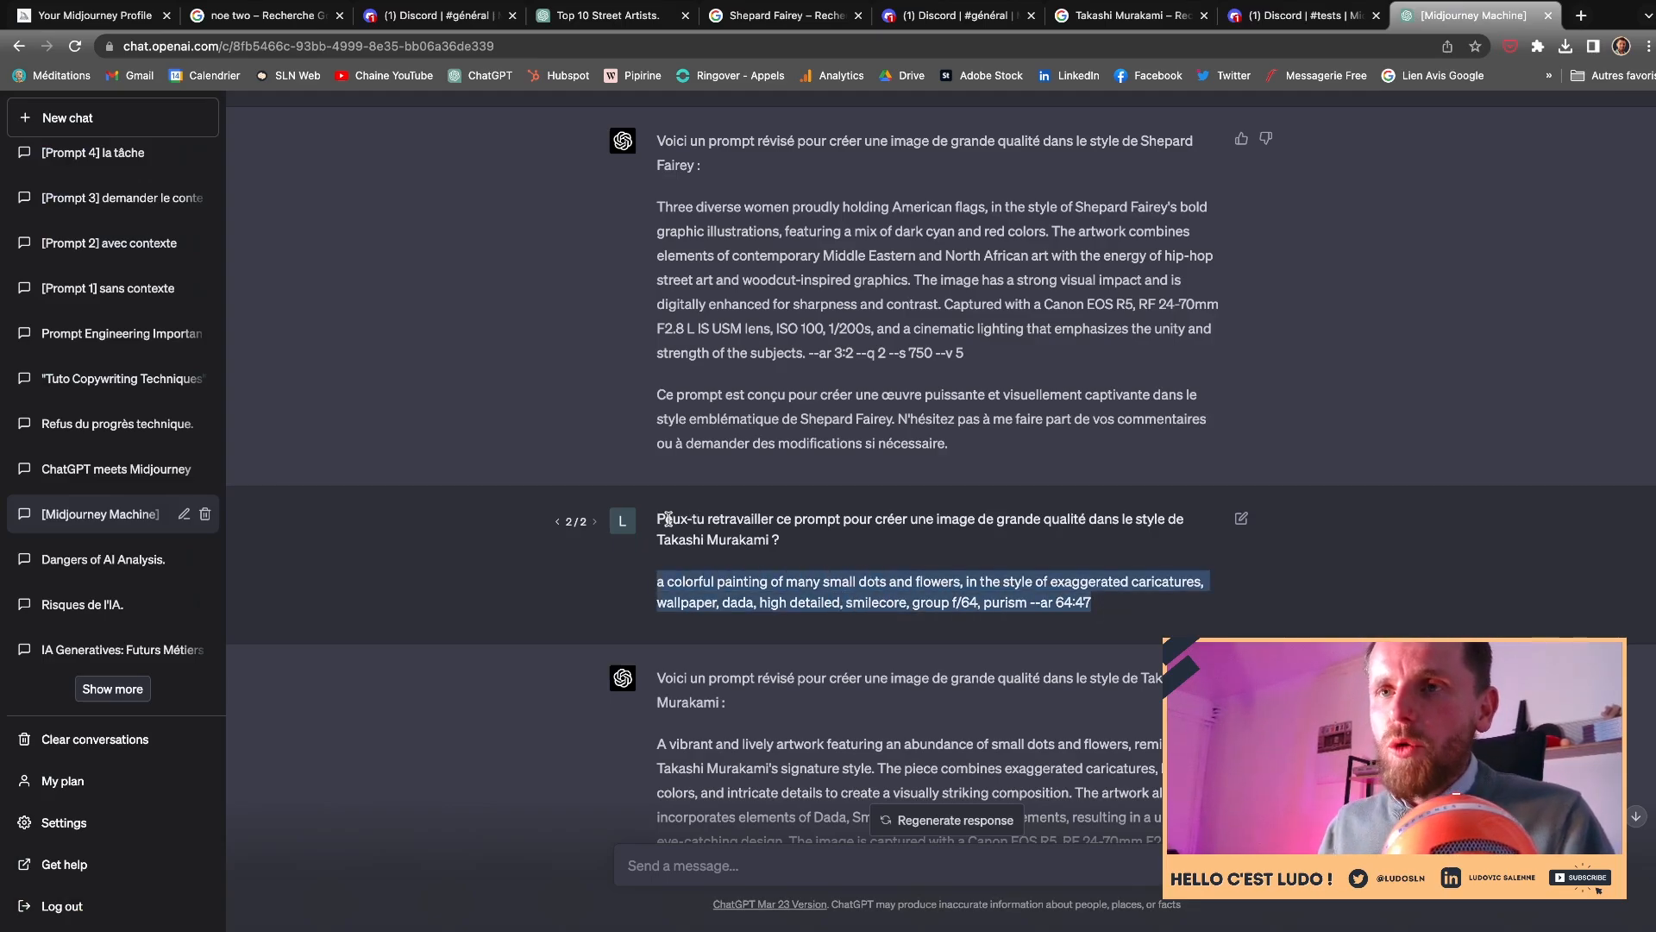
pyautogui.moveTo(668, 519); pyautogui.dragTo(1056, 535)
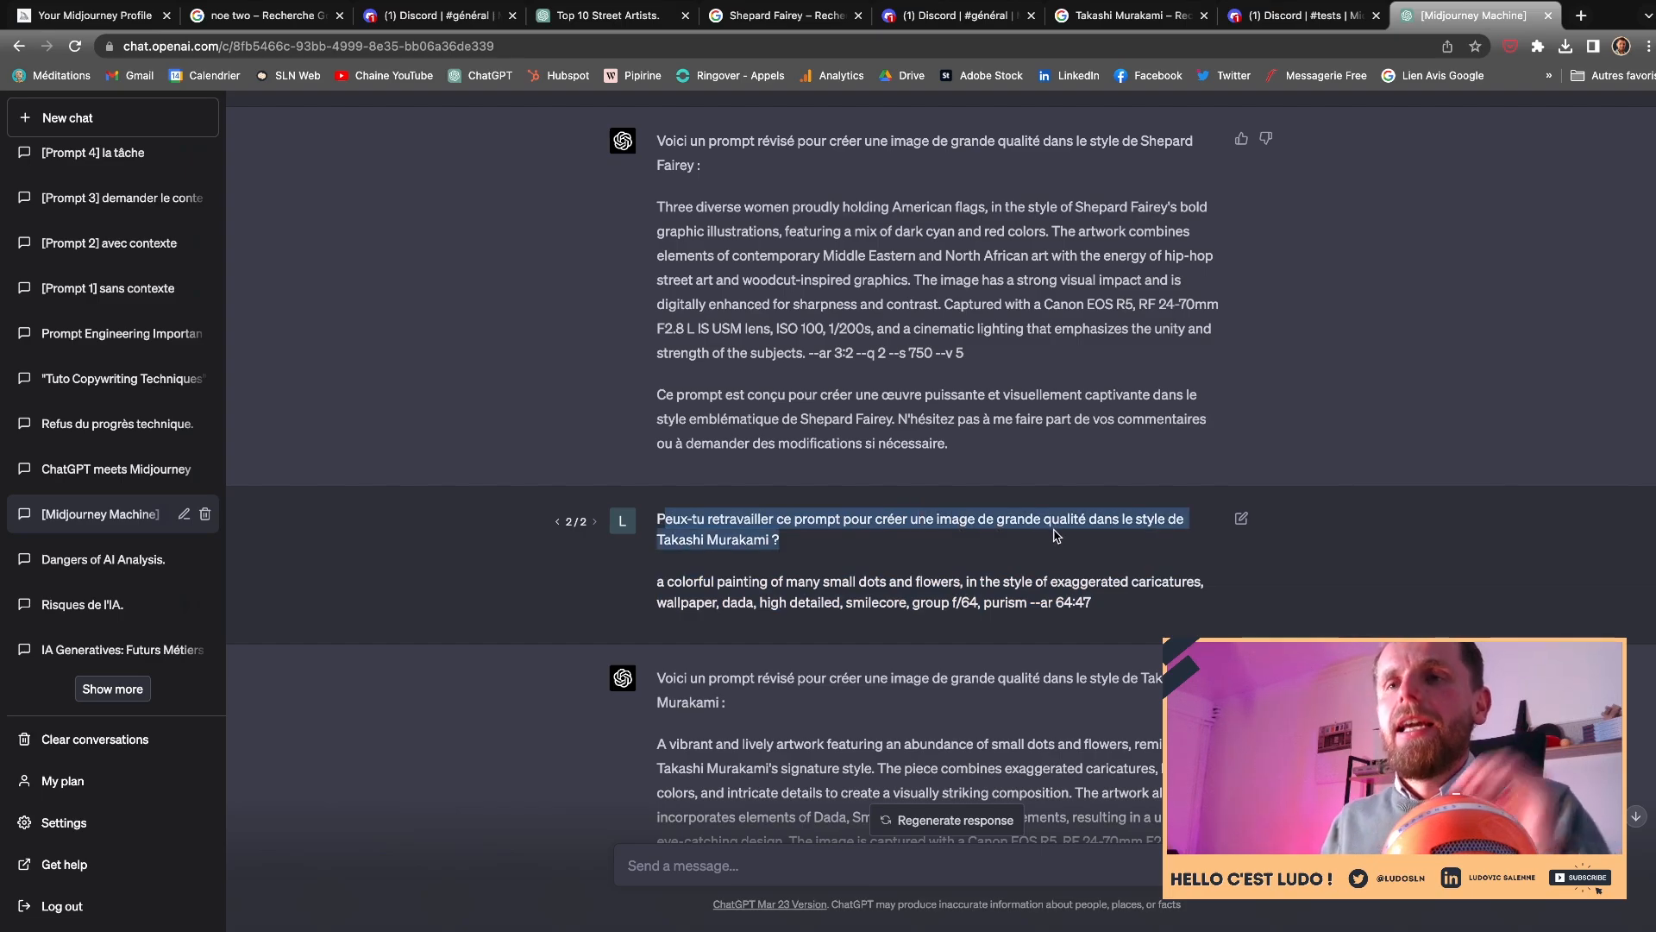
pyautogui.click(889, 546)
pyautogui.scroll(-5, 894, 547)
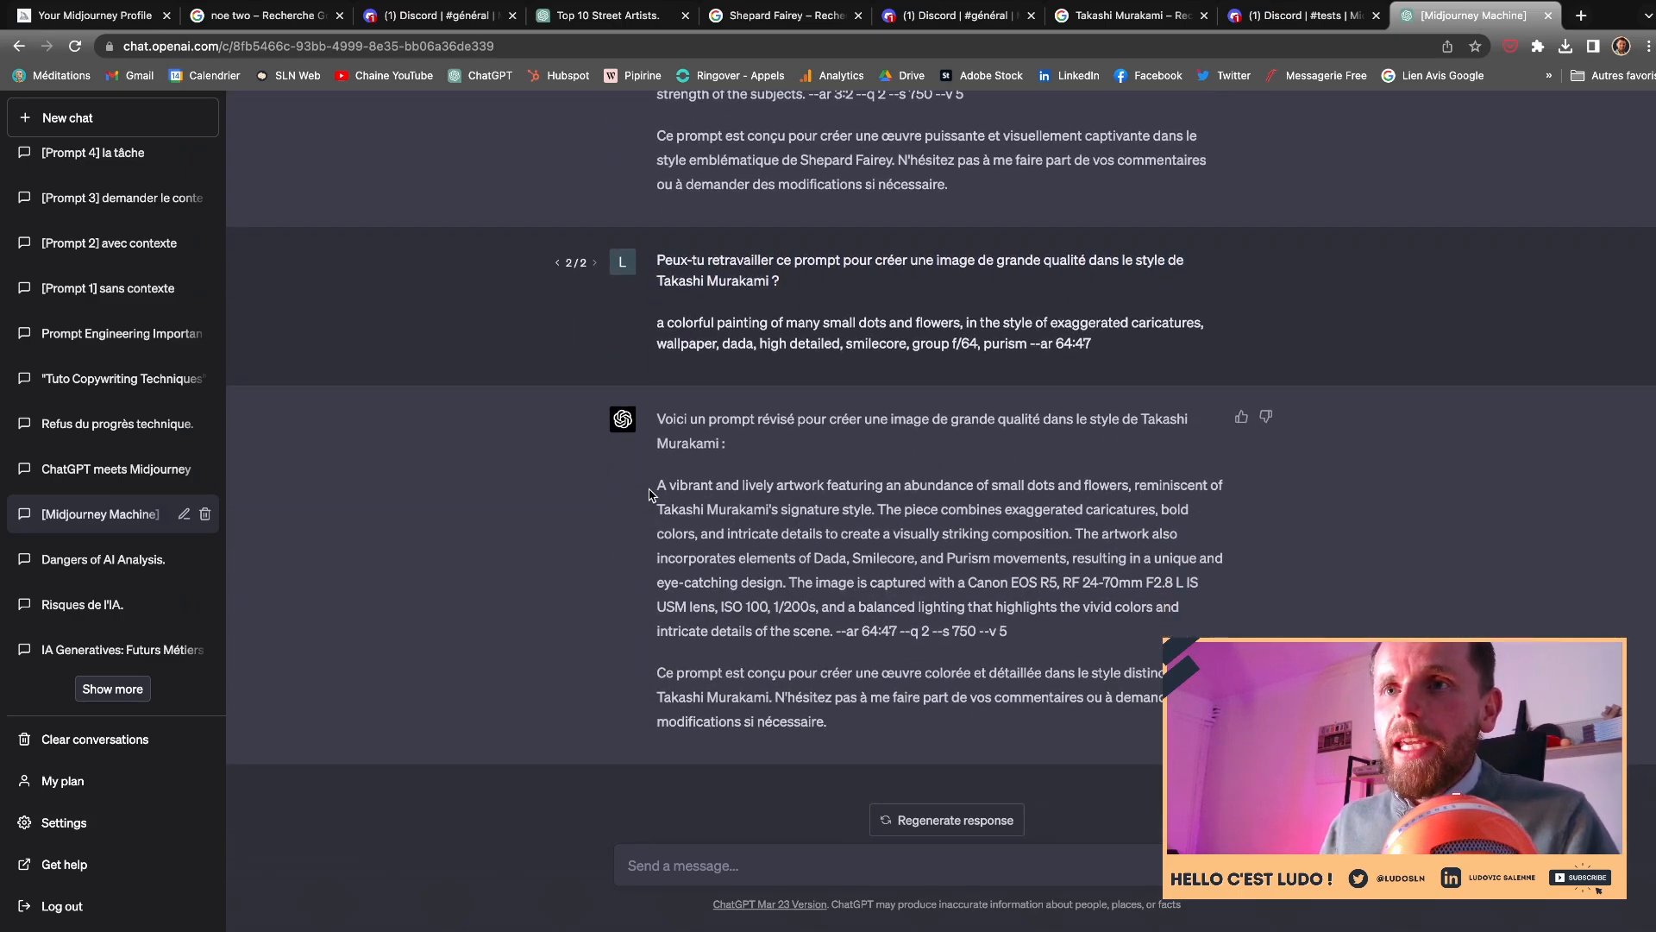
pyautogui.moveTo(651, 494); pyautogui.dragTo(1054, 628)
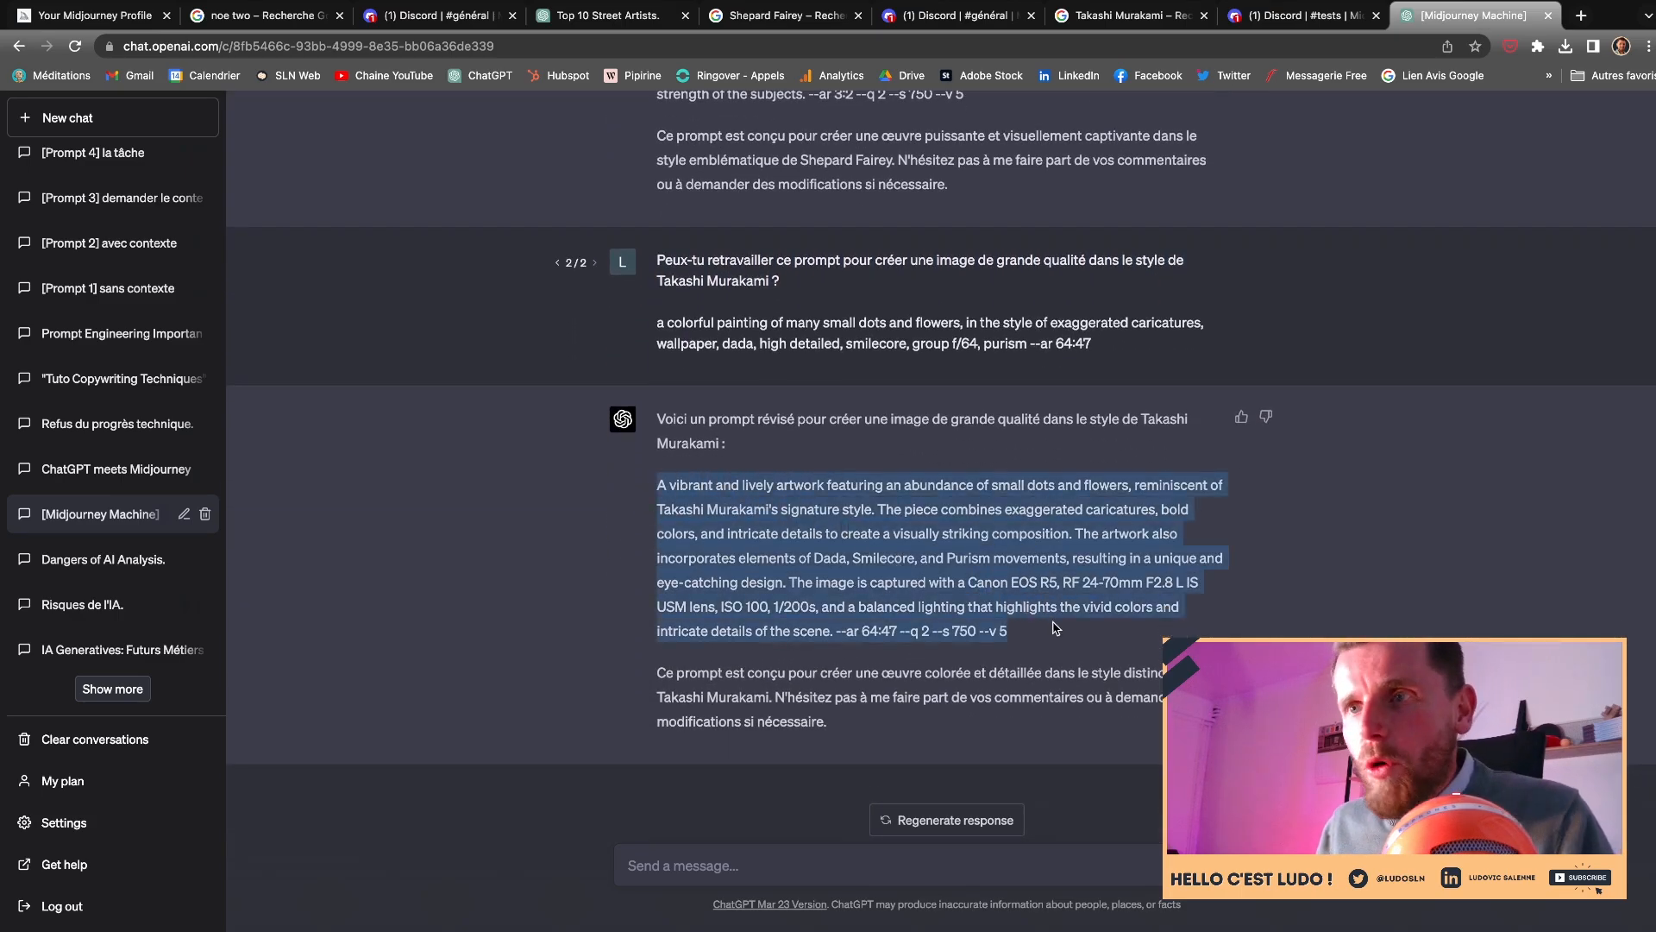
pyautogui.click(793, 595)
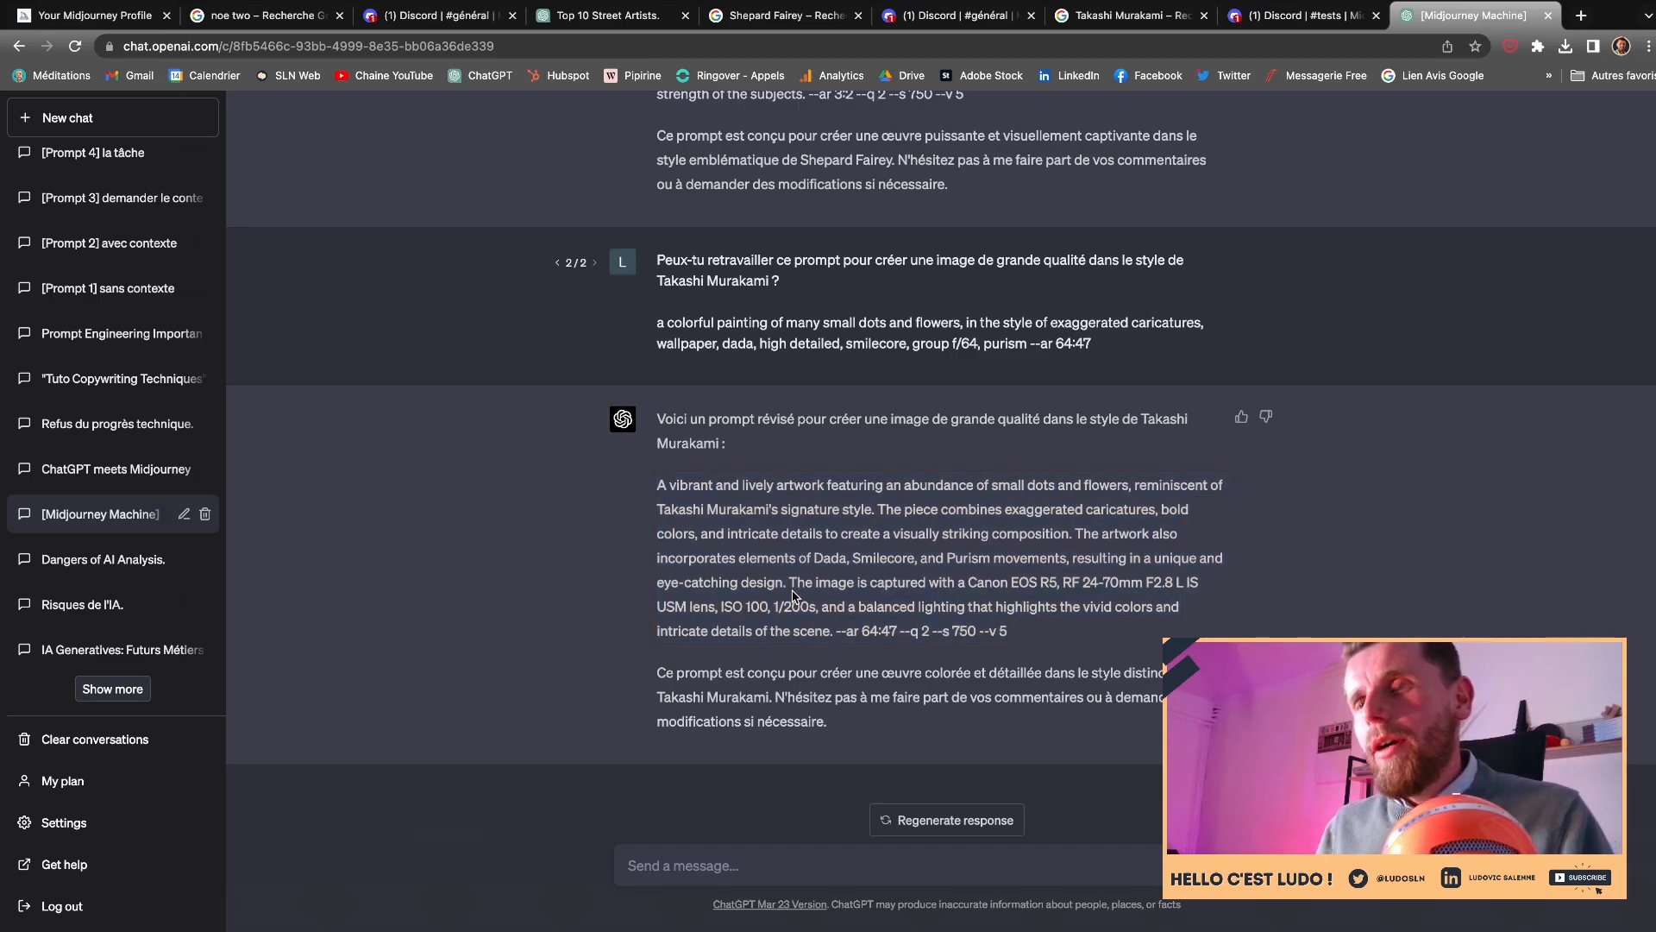
# - Copy ChatGPT's revised Takashi Murakami prompt and submit it unedited with /imagine in the Discord #tests channel
pyautogui.moveTo(1028, 639); pyautogui.dragTo(656, 490)
pyautogui.press('super+c')
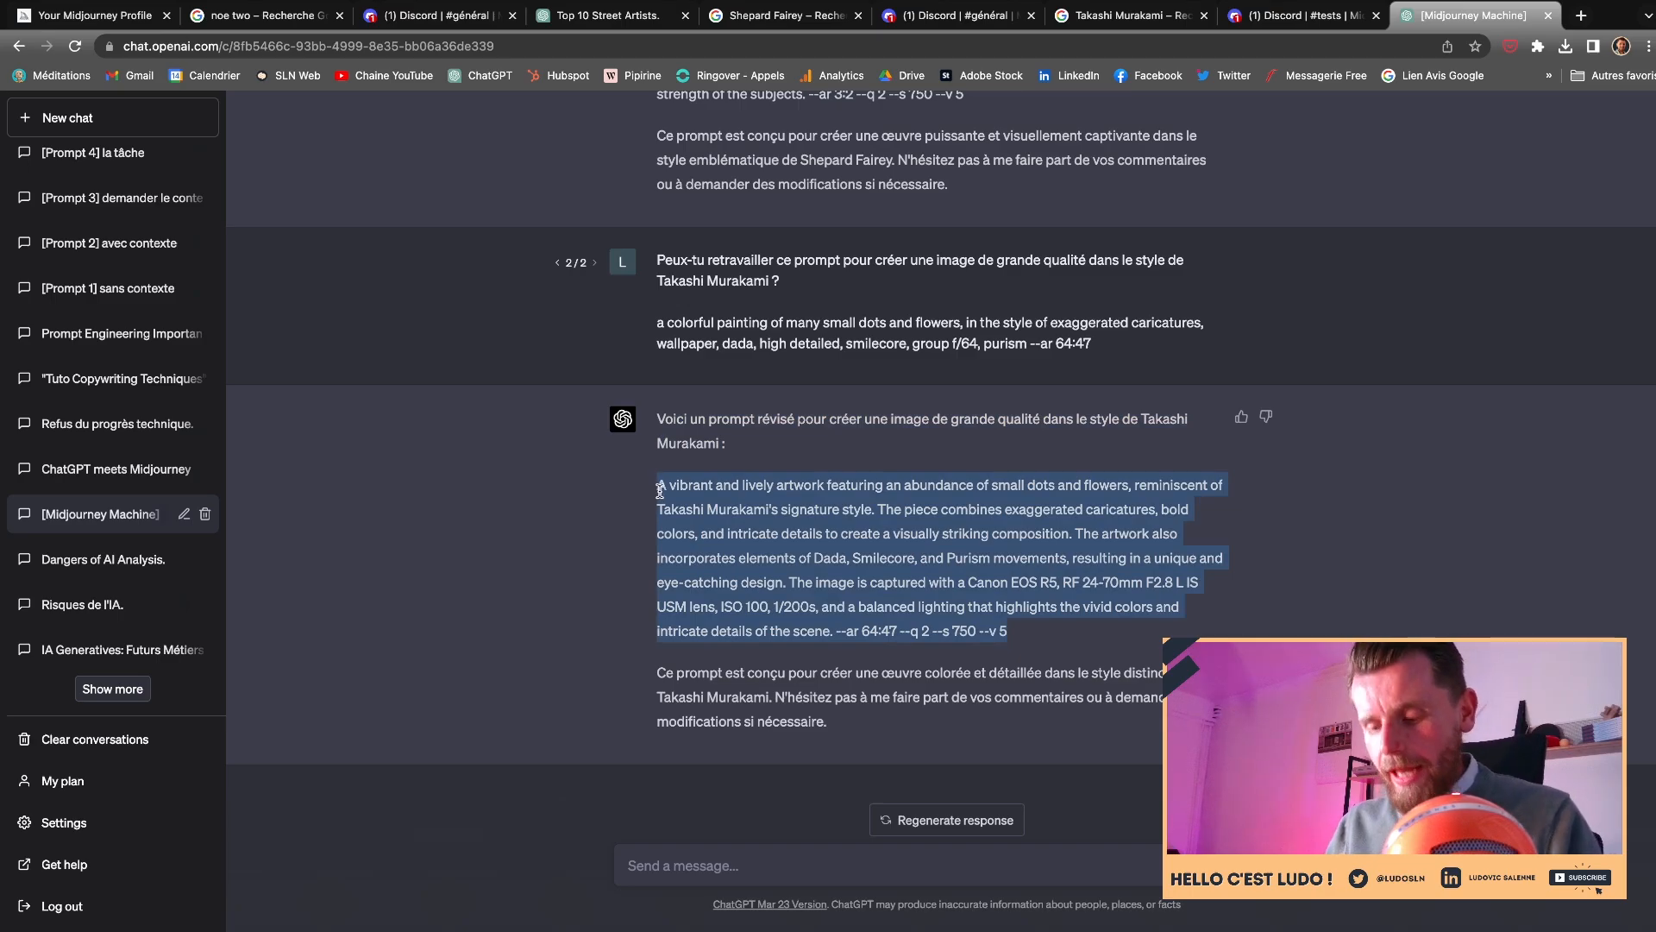
pyautogui.click(1283, 28)
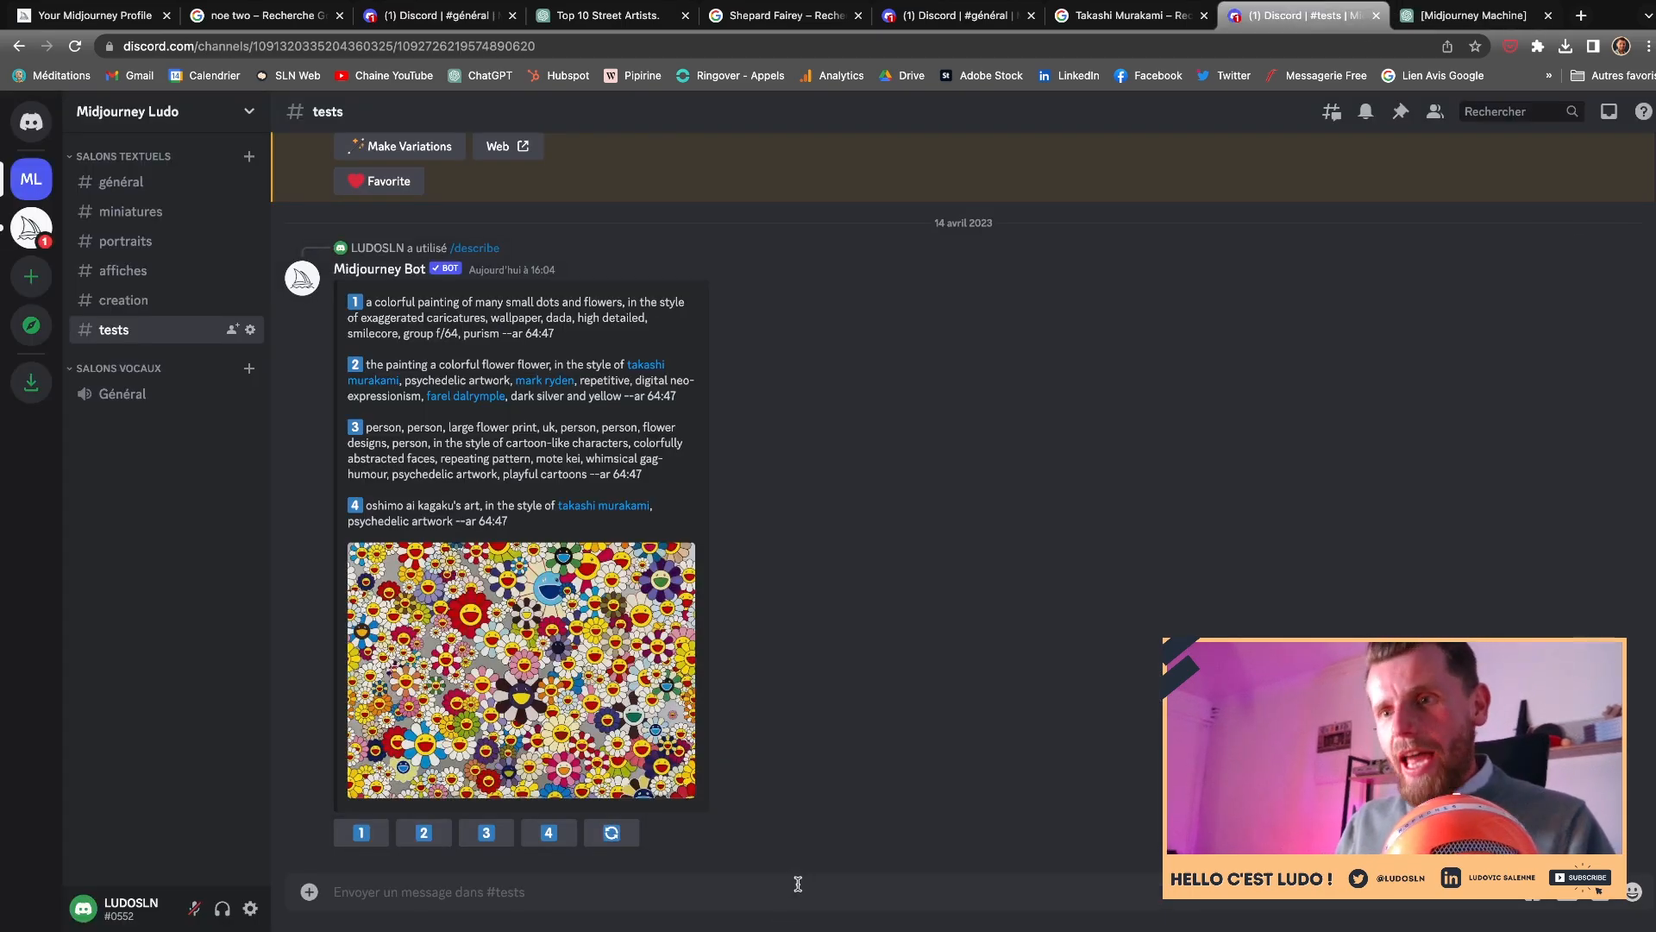
pyautogui.click(800, 883)
pyautogui.write('/ima')
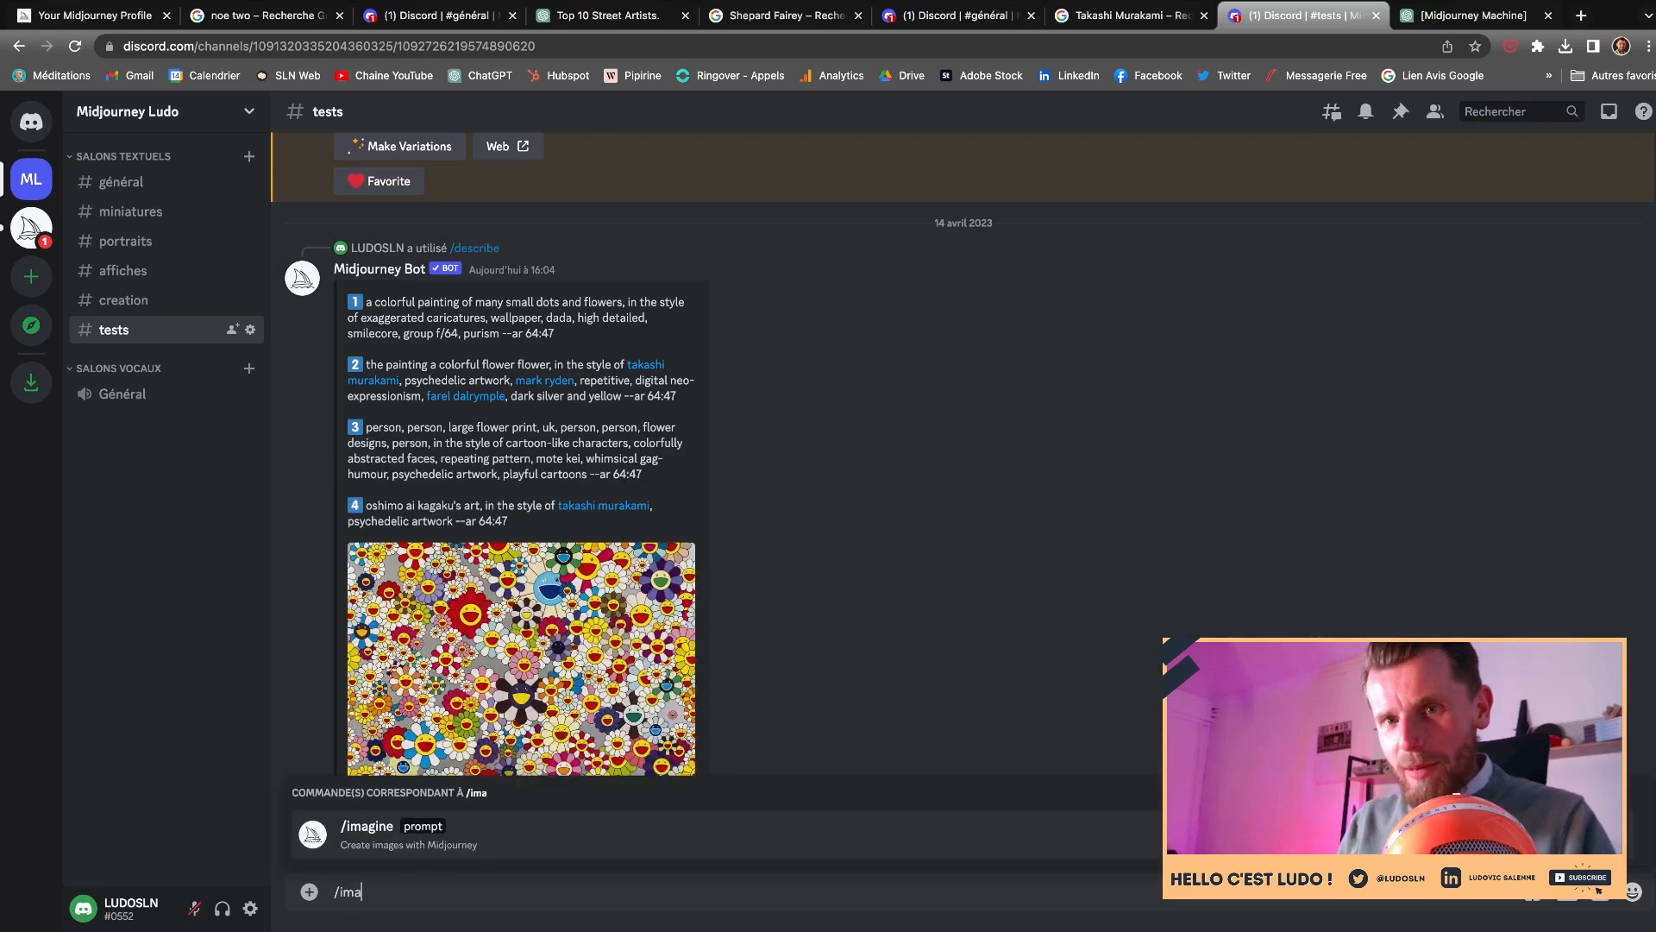
pyautogui.press('Return')
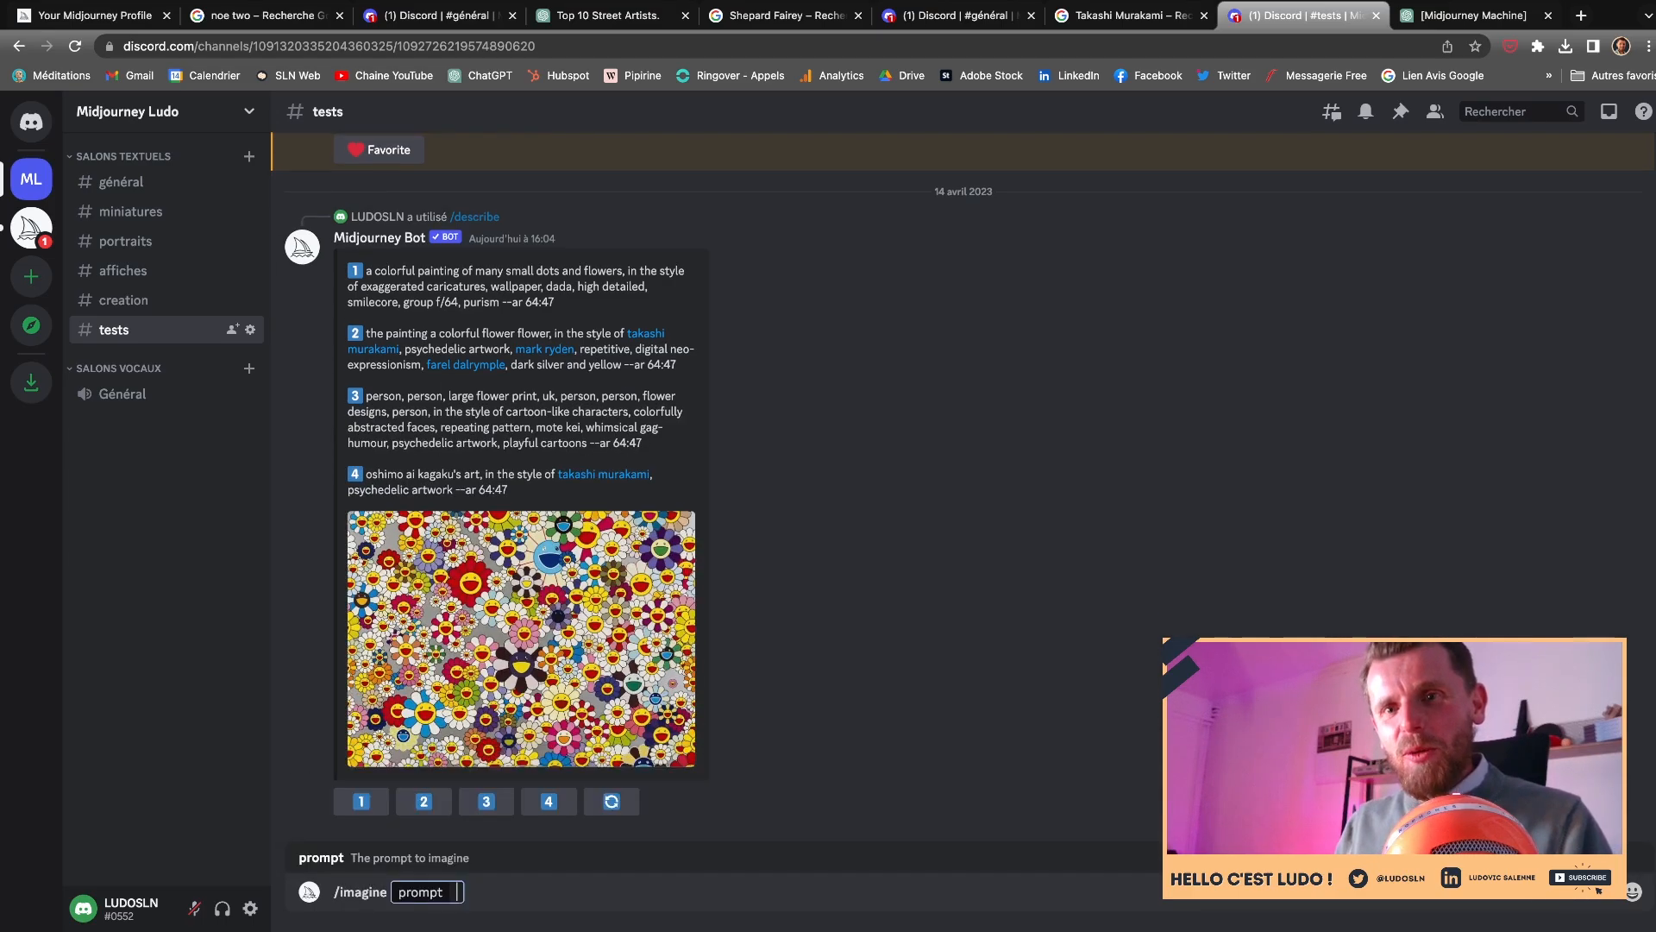
pyautogui.press('super+v')
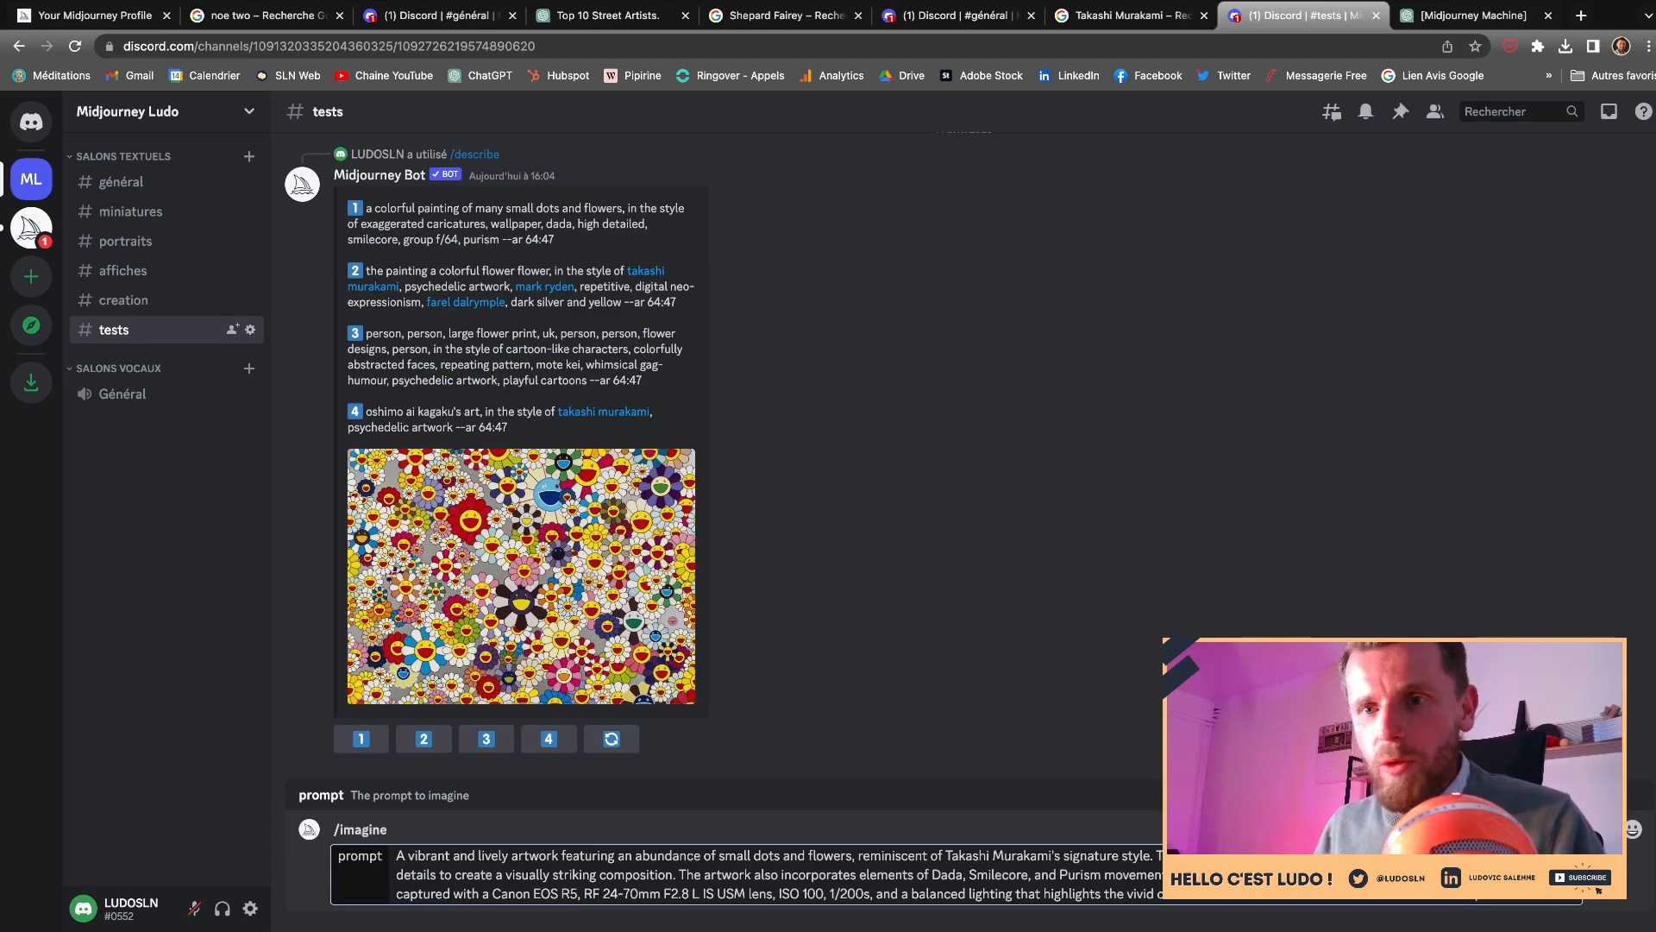
pyautogui.press('Return')
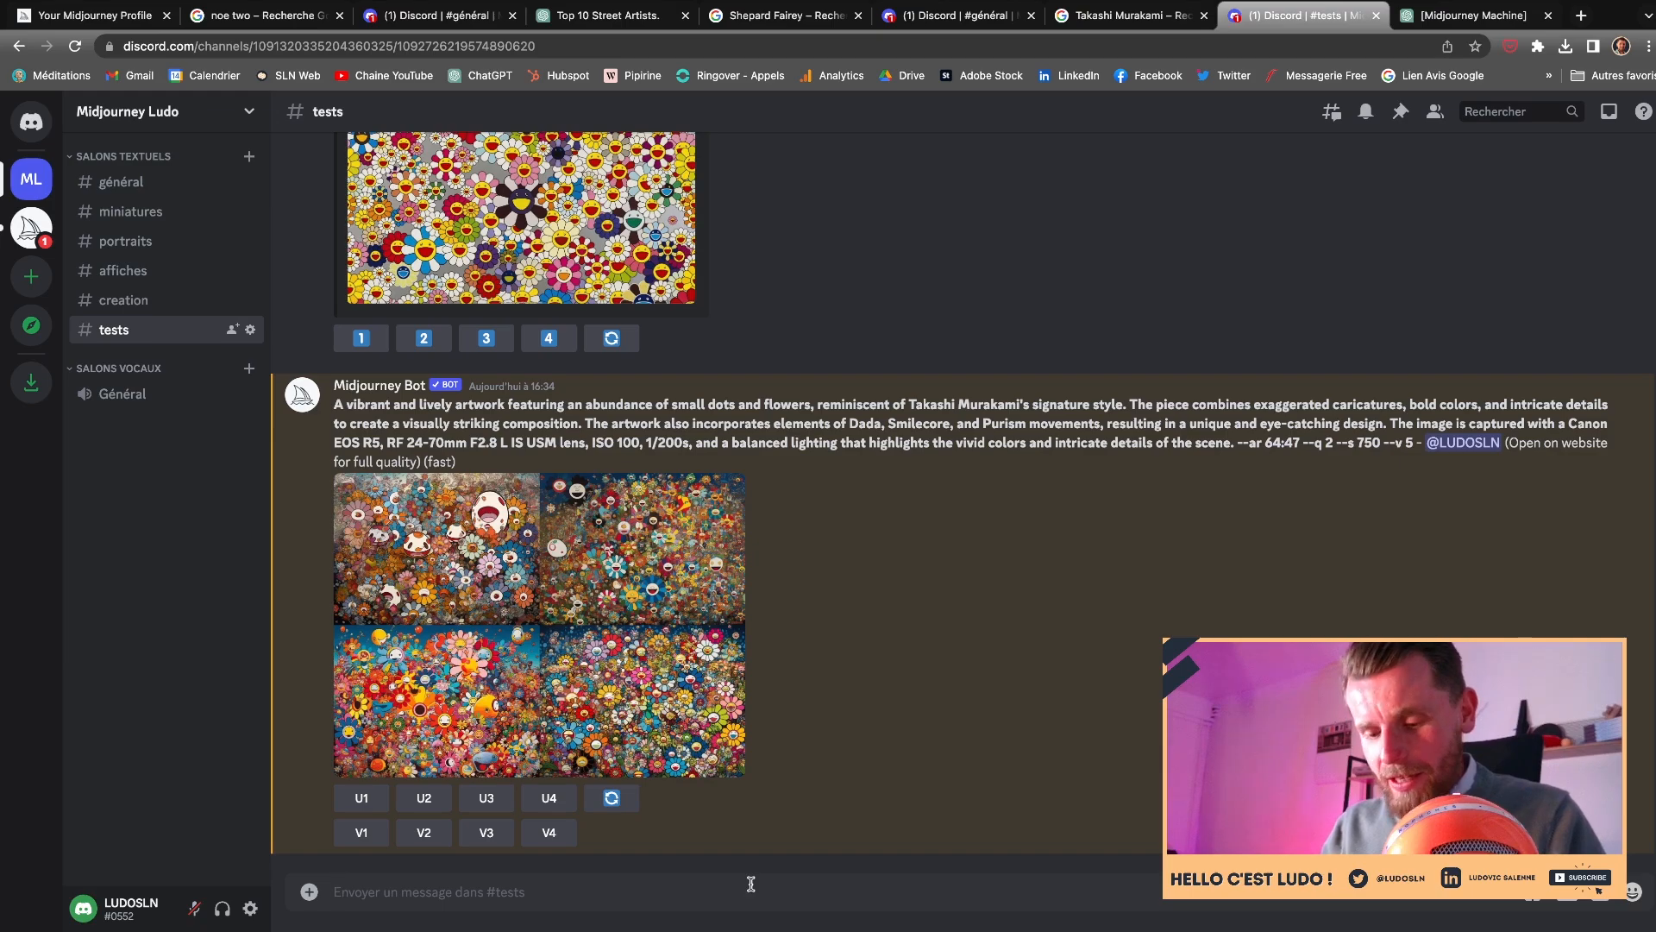
# - Submit another /imagine prompt reusing the revised Murakami text, with "small dots and flowers" replaced by "soccer balls"
pyautogui.write('/')
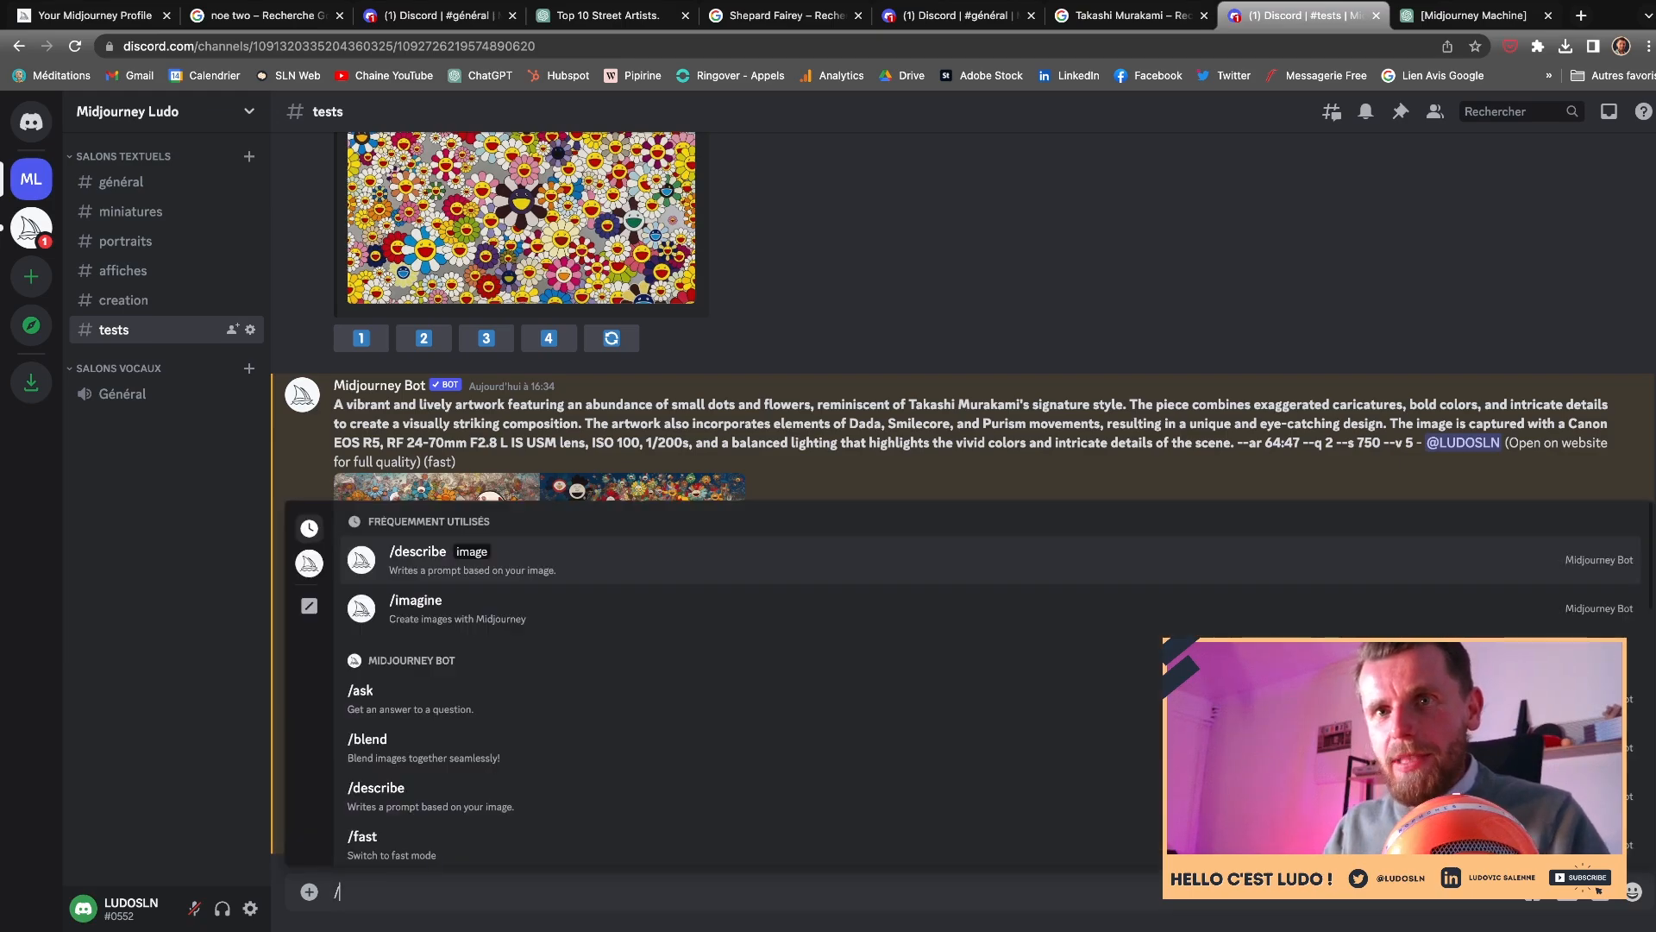
pyautogui.click(550, 601)
pyautogui.press('super+v')
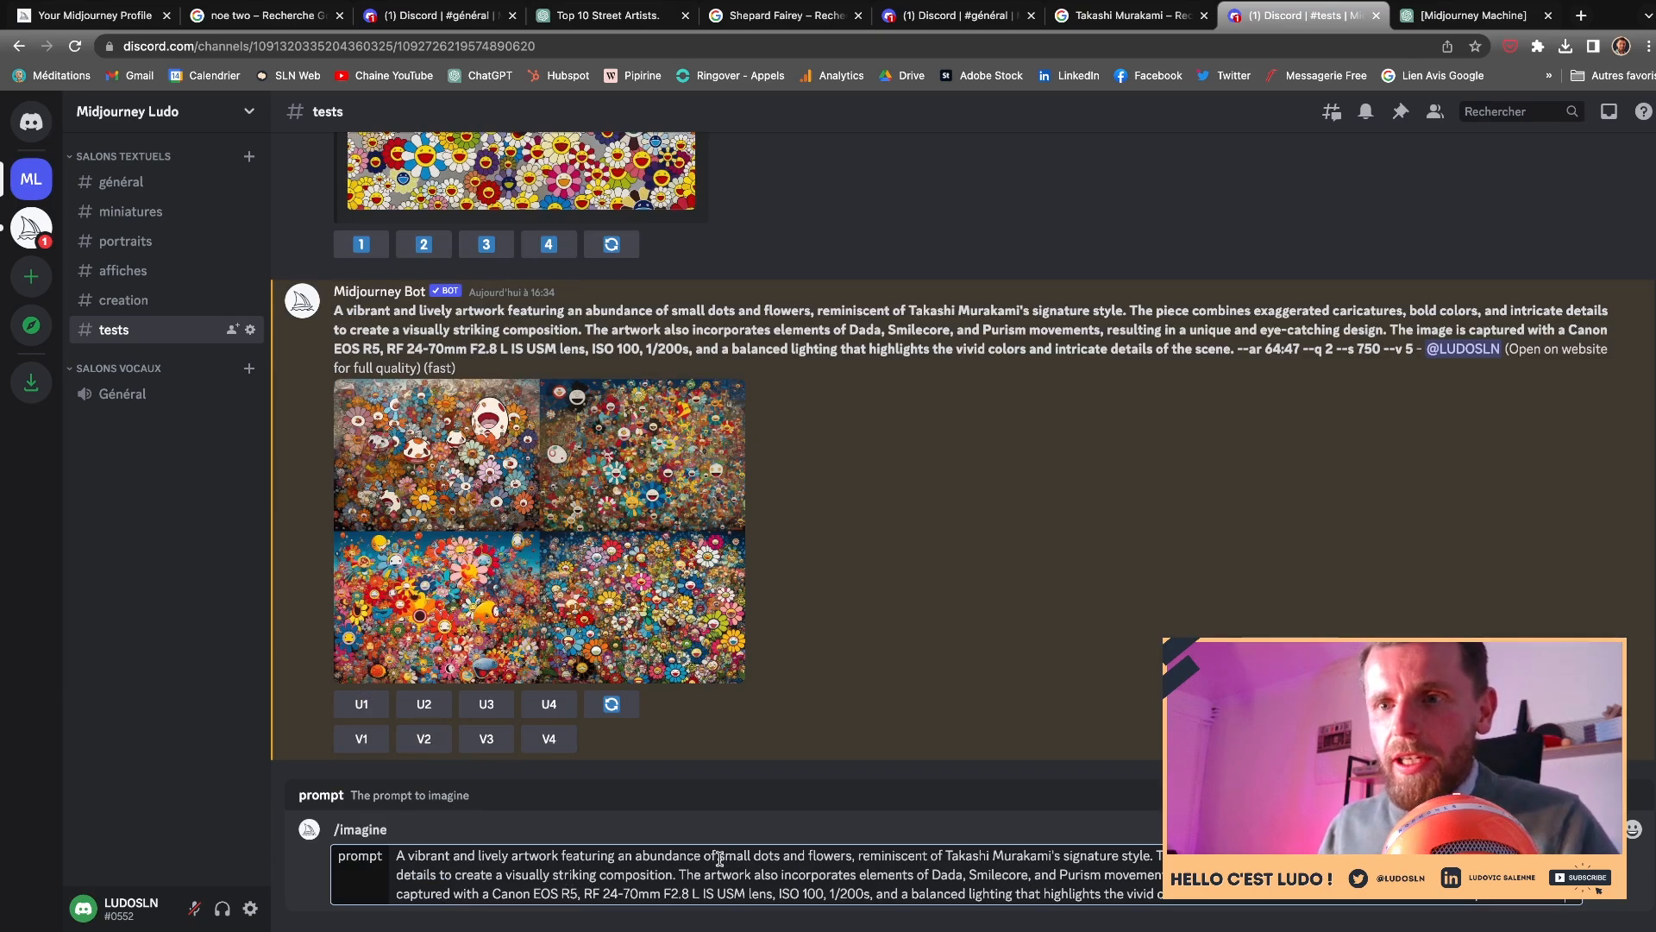
pyautogui.moveTo(718, 857); pyautogui.dragTo(851, 856)
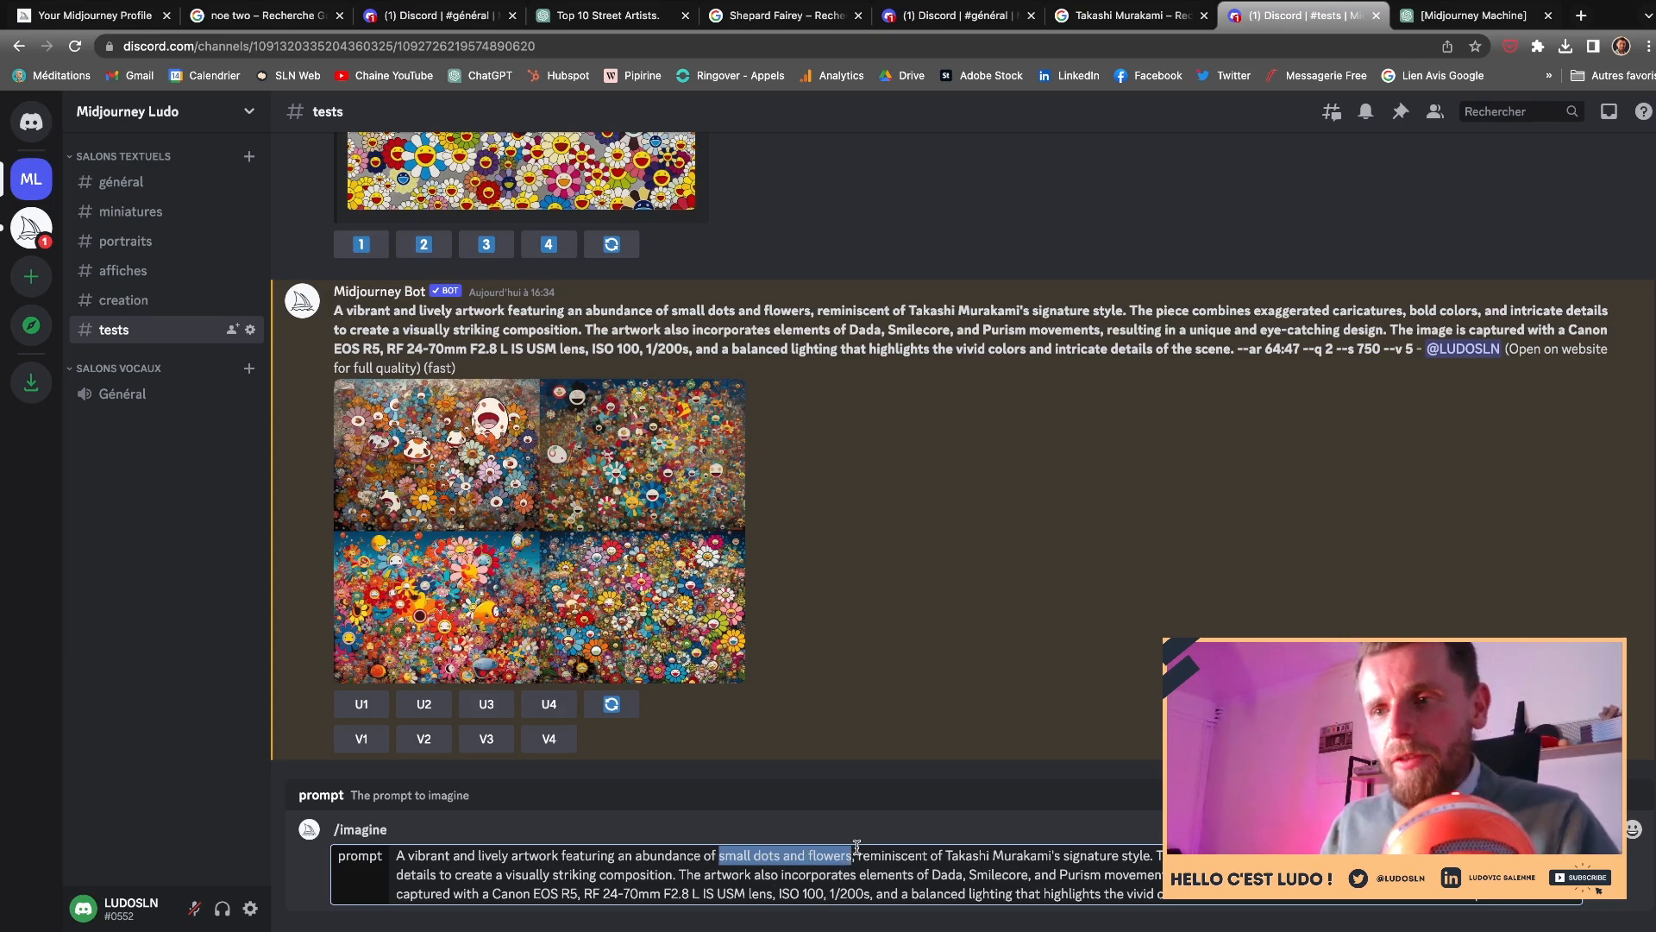
pyautogui.write('soccer ')
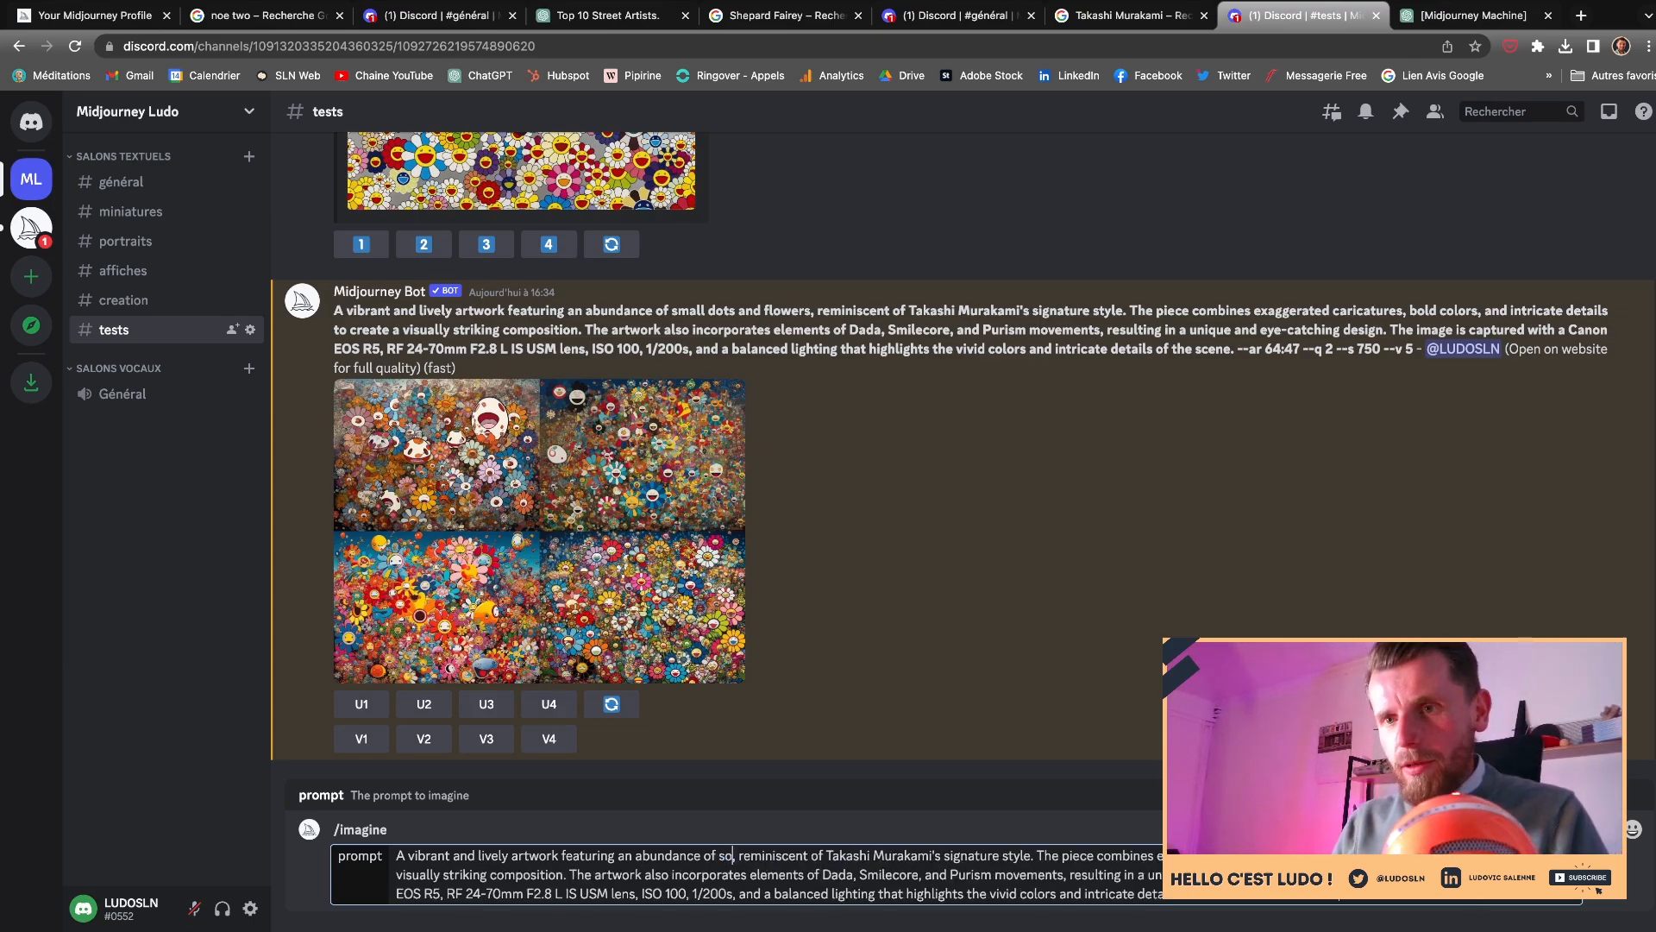
pyautogui.write('balls')
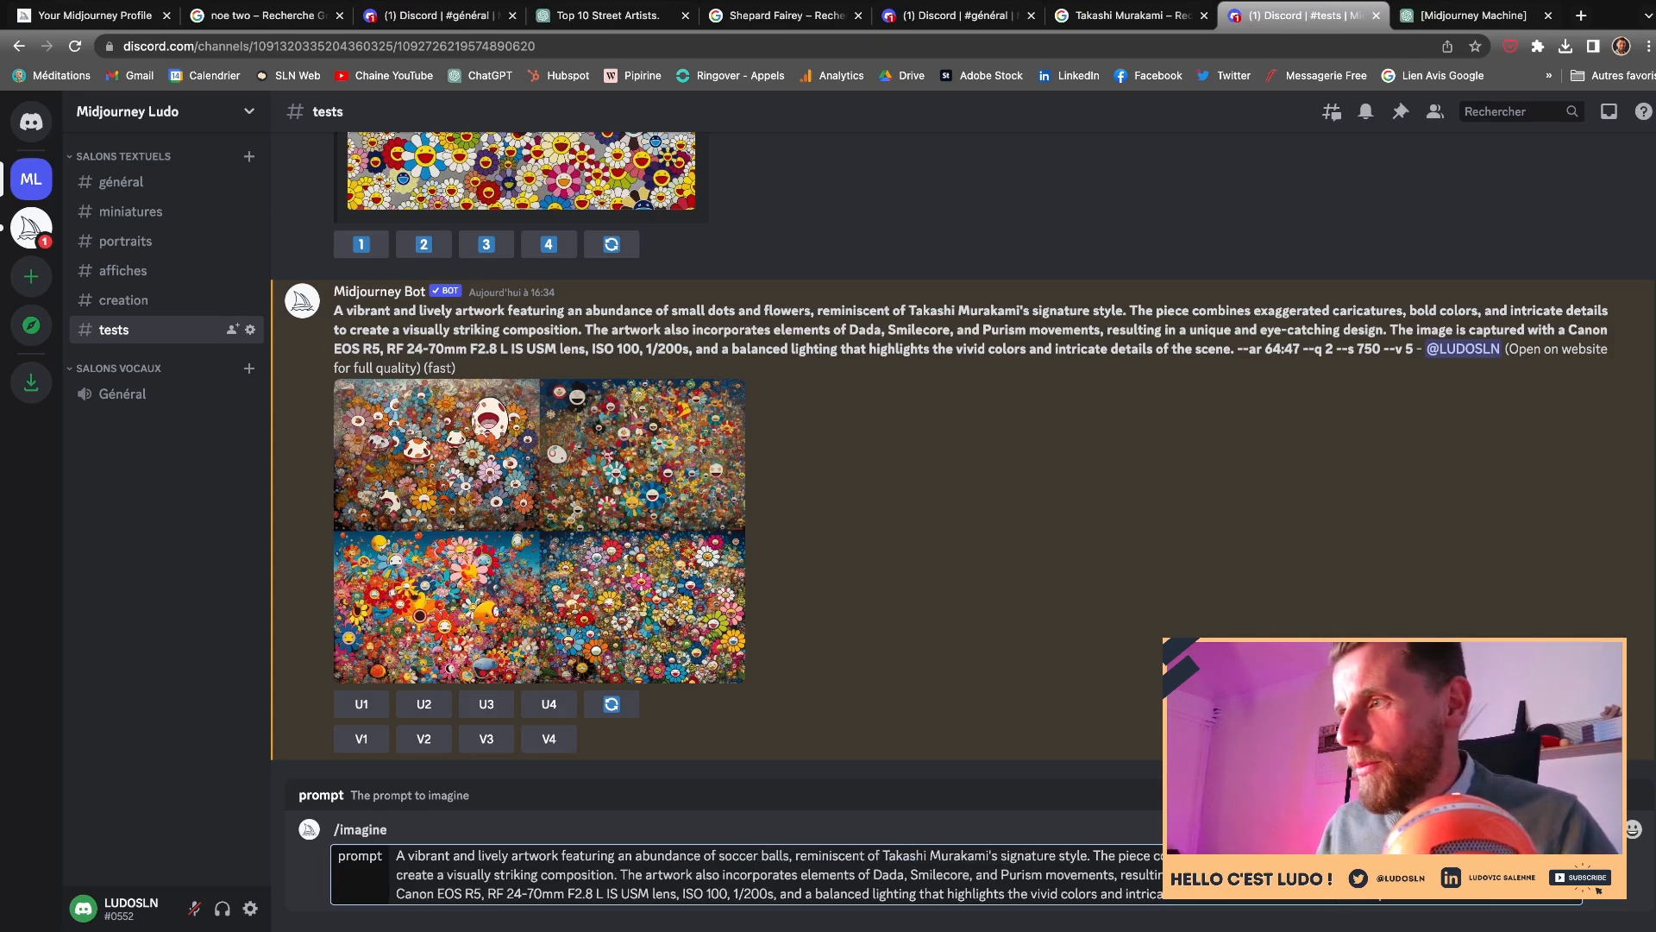
pyautogui.press('Return')
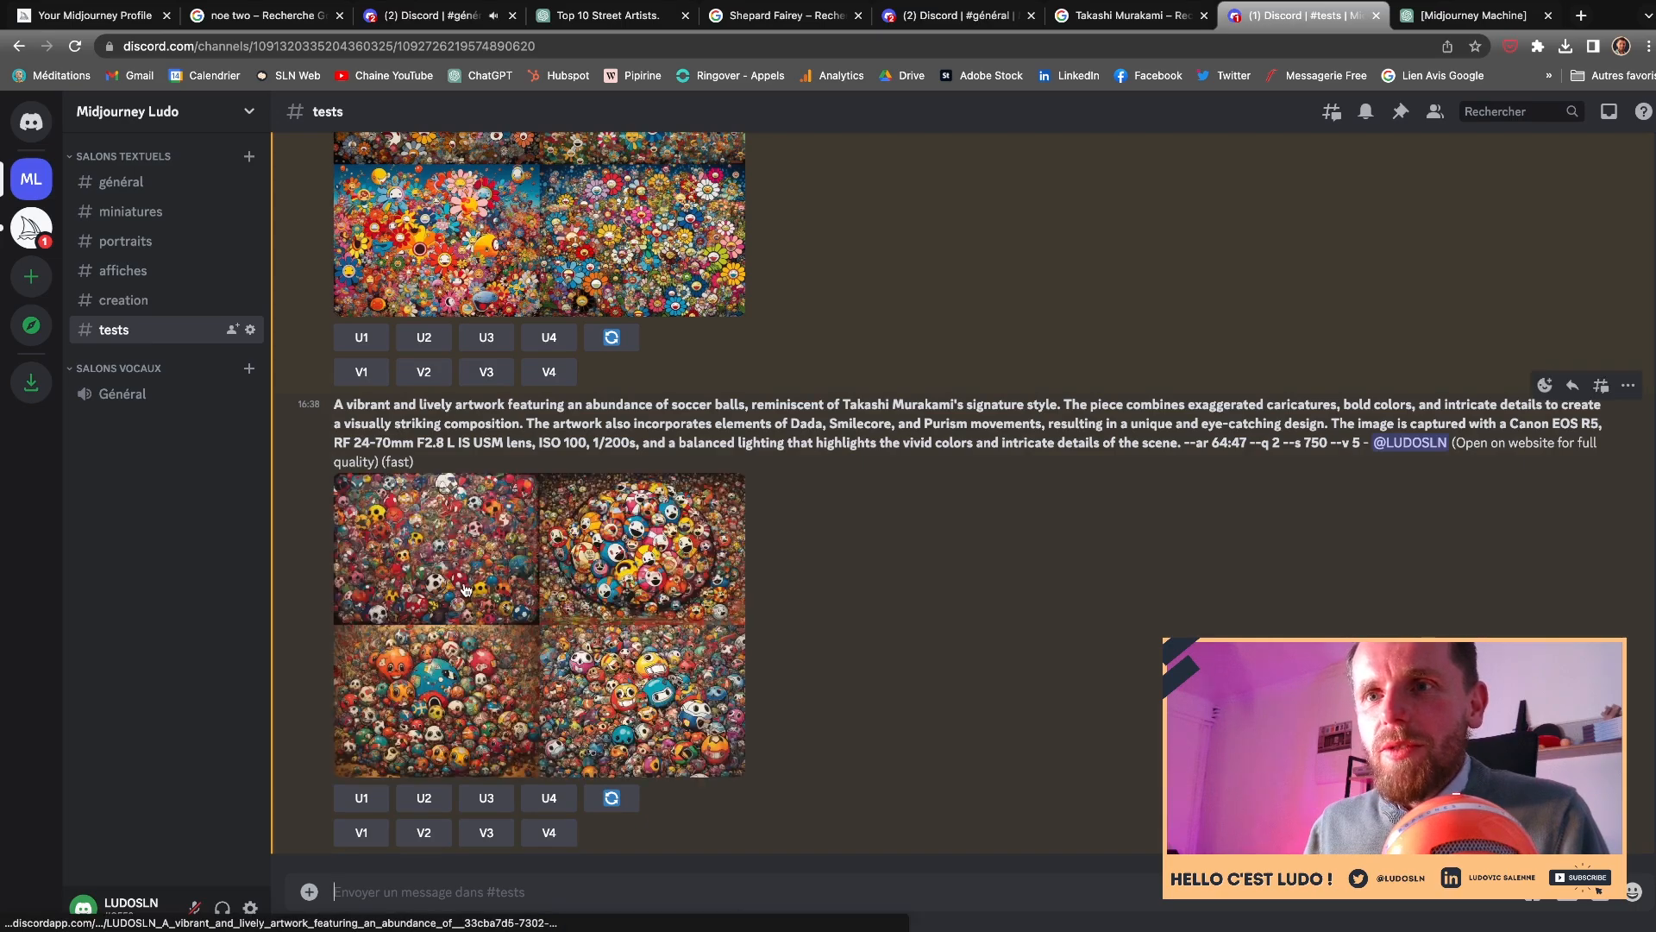
# - View the soccer balls grid enlarged, and upscale its second image and open the result
pyautogui.click(498, 601)
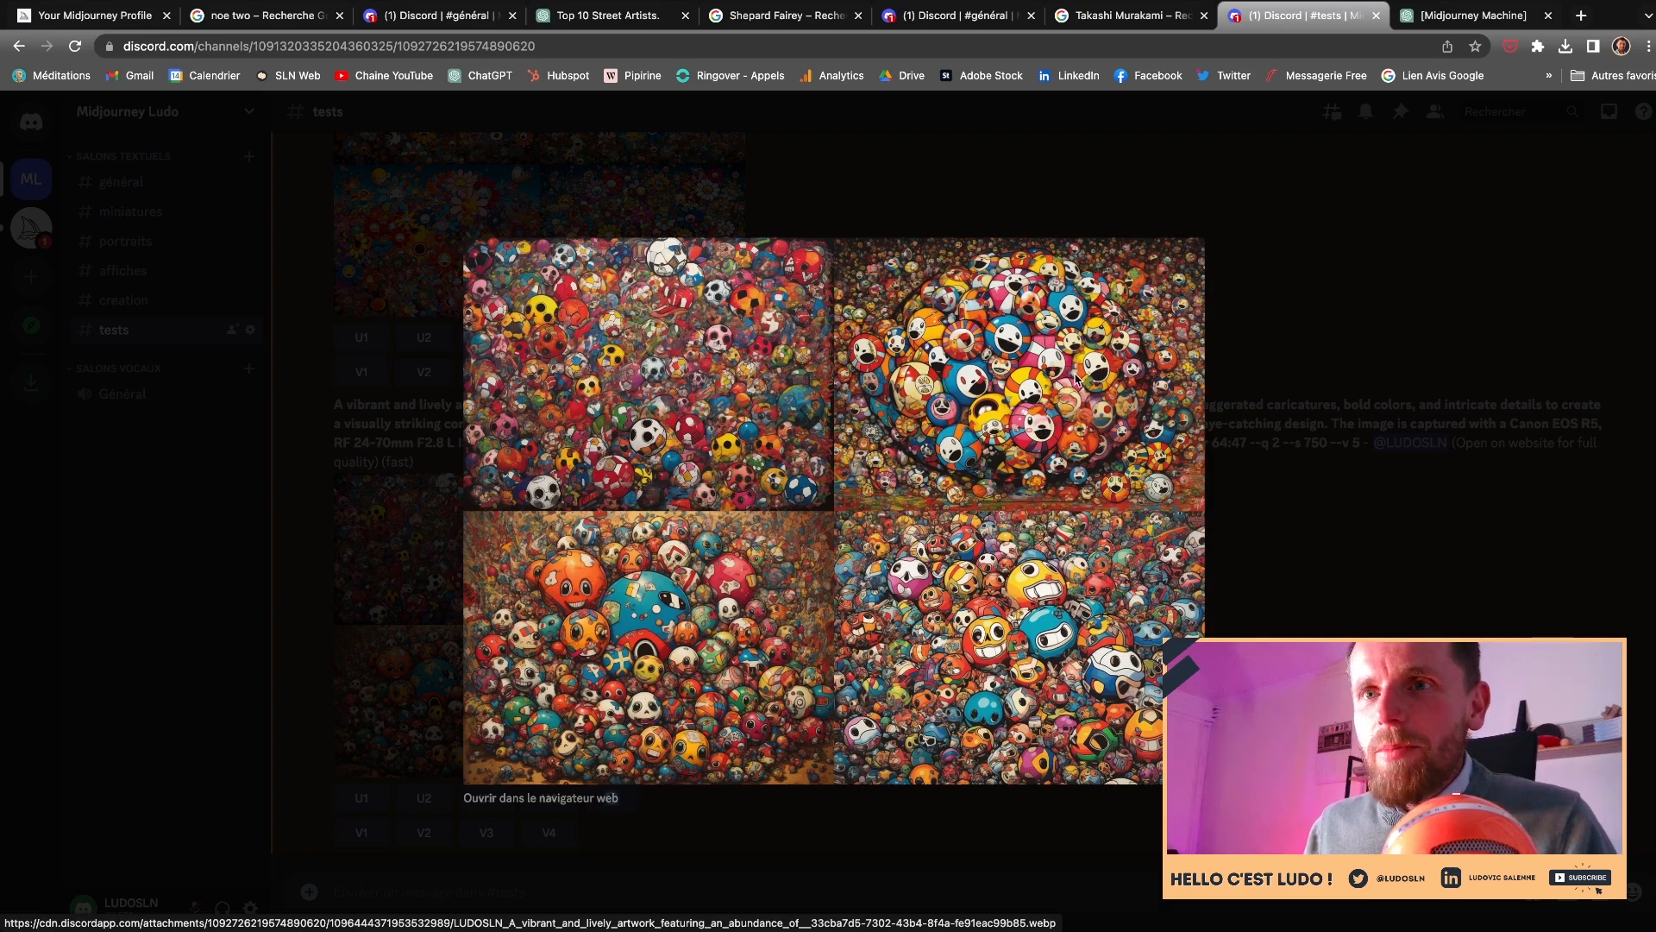
pyautogui.click(1251, 578)
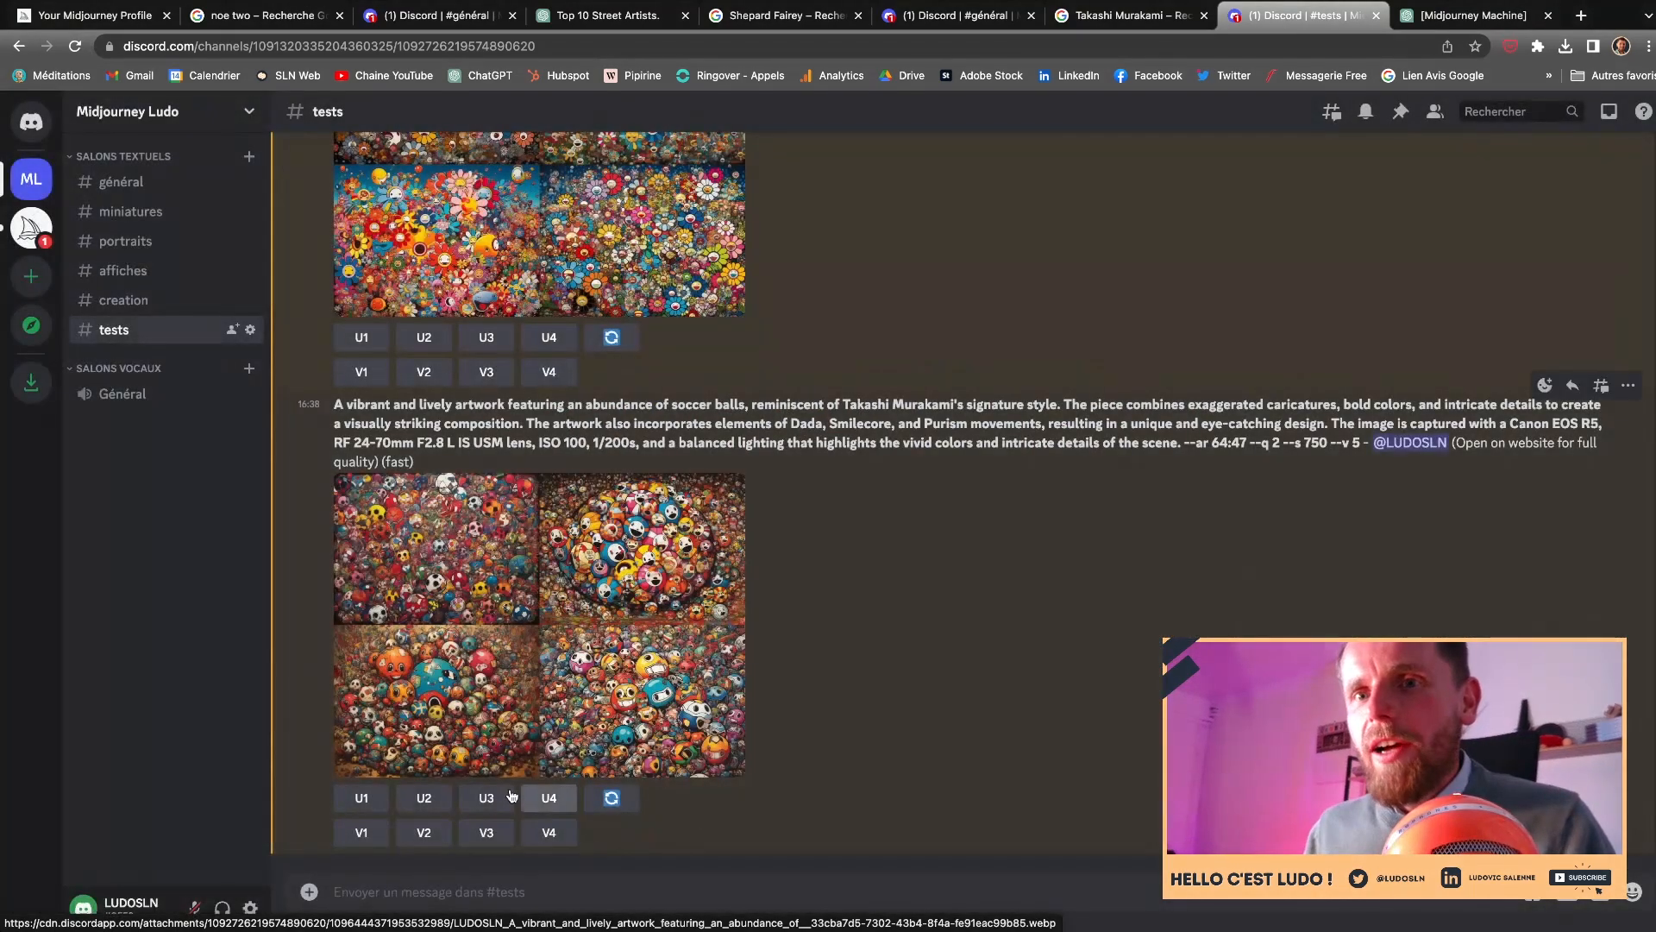
pyautogui.click(424, 797)
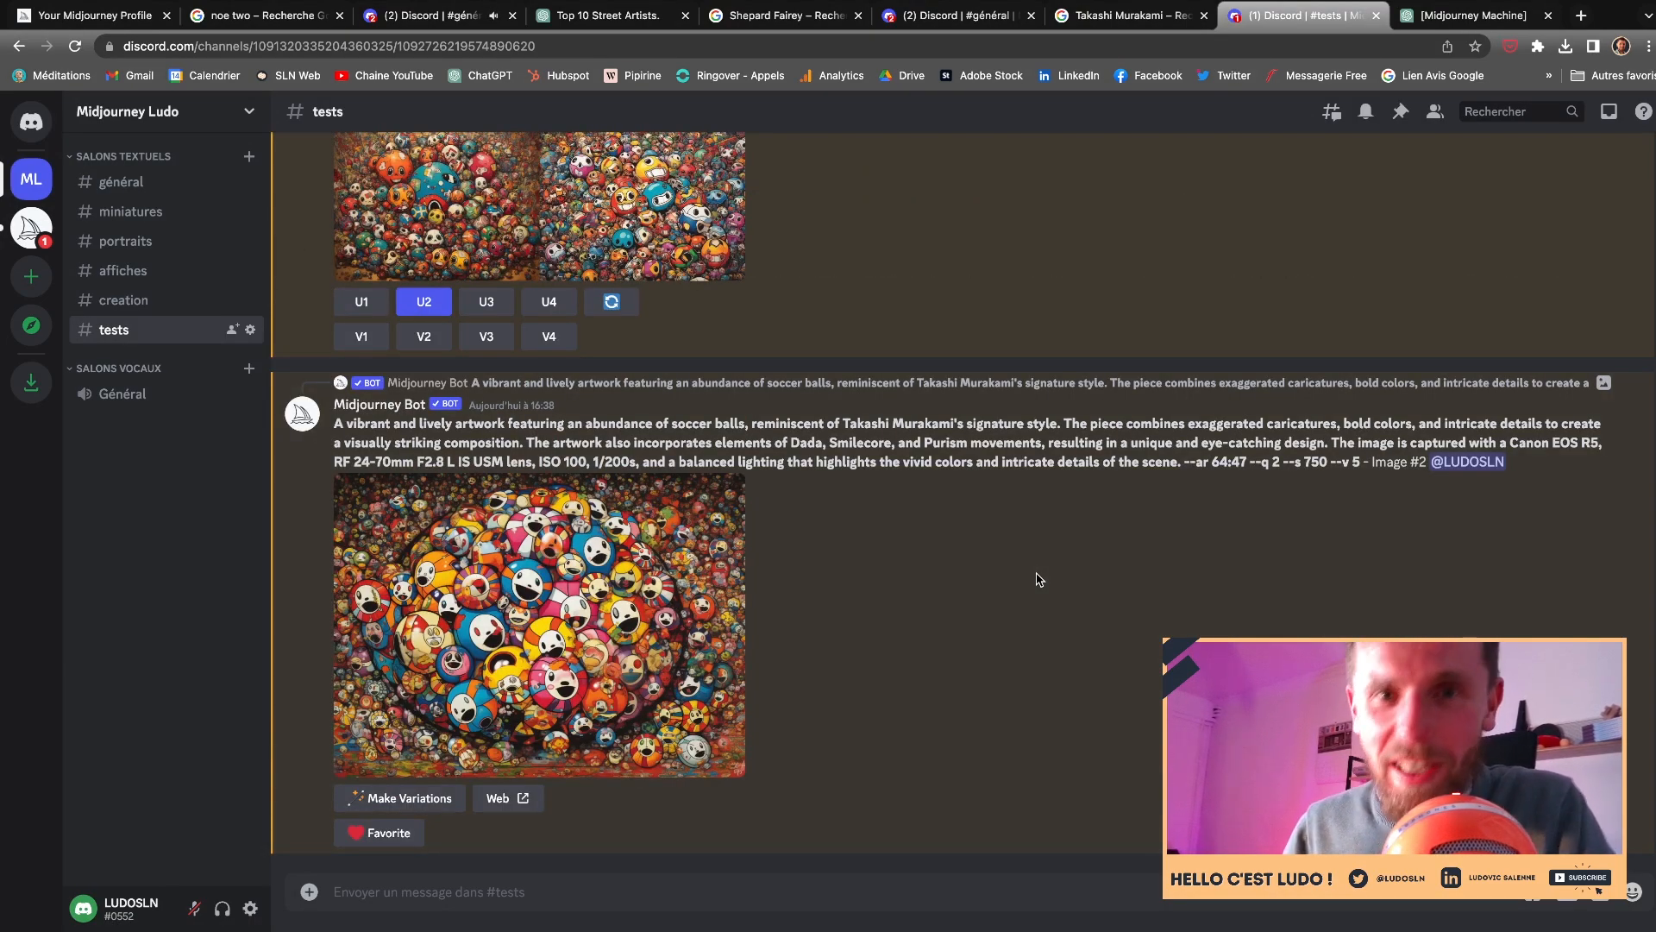
pyautogui.click(647, 574)
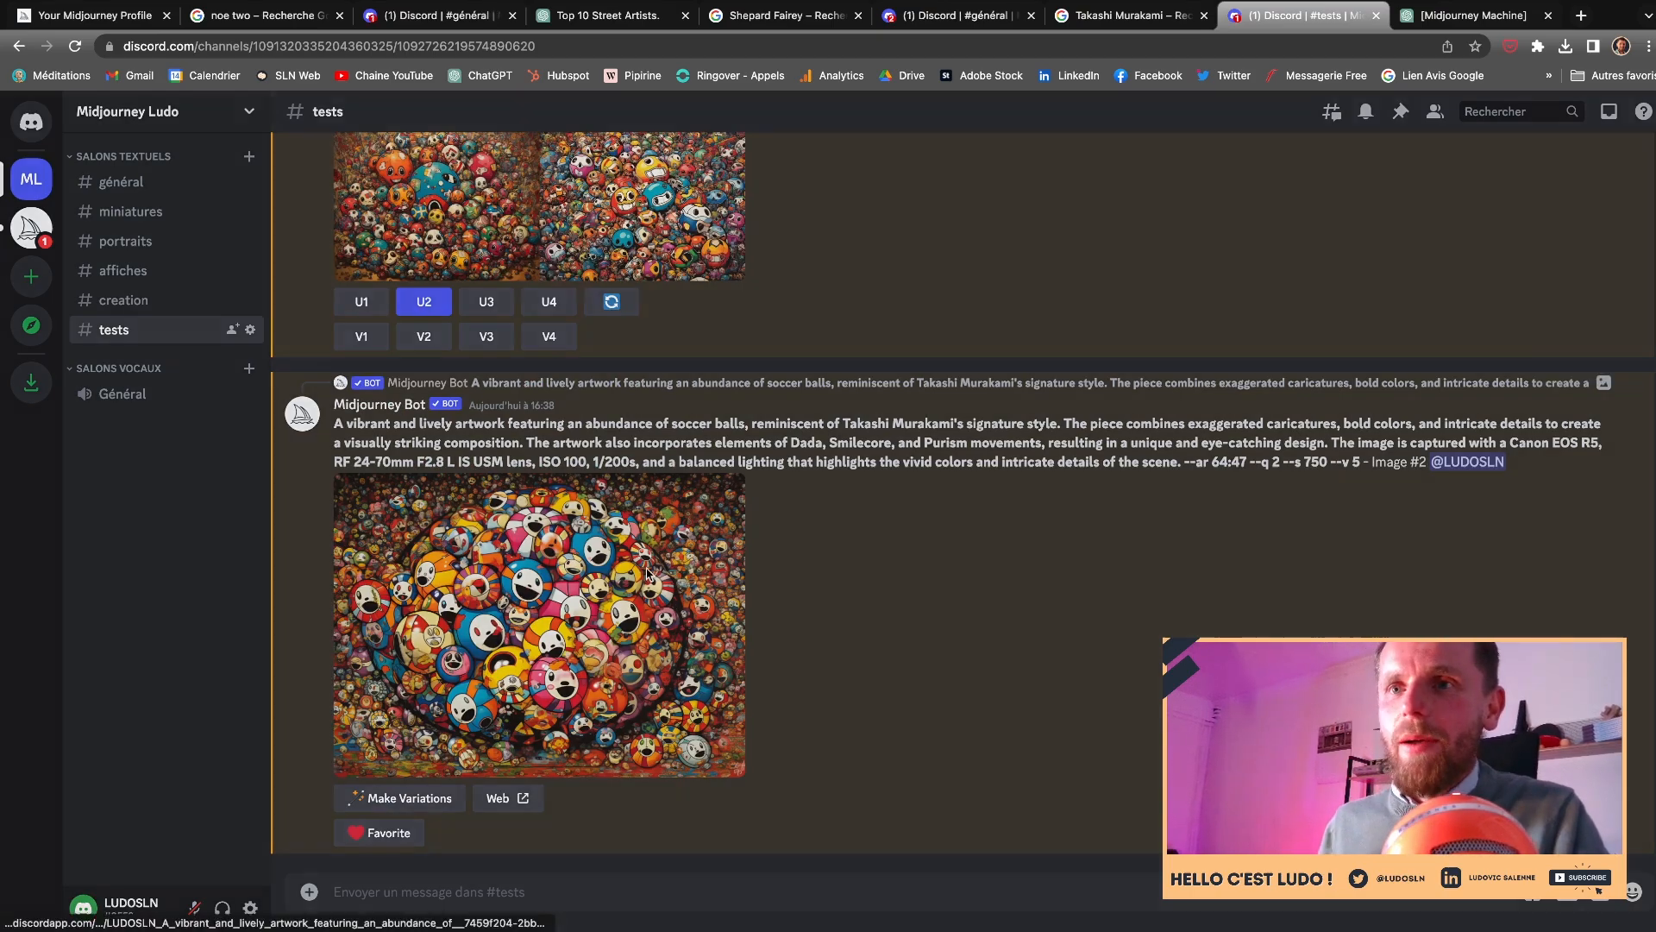